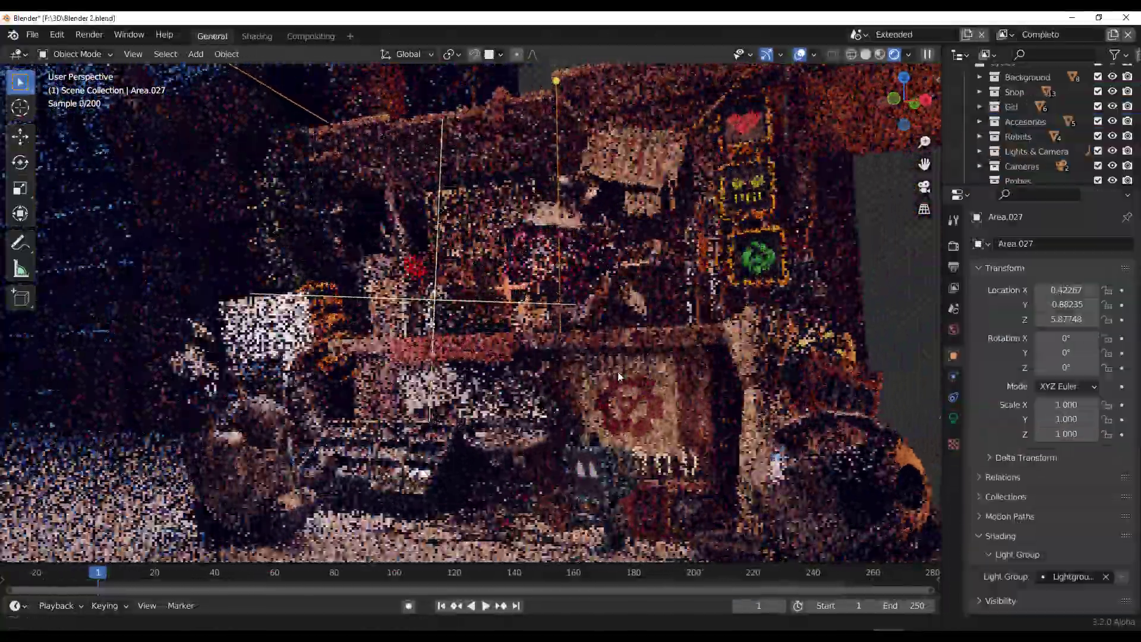
{"action": "middle_click_drag", "start_coordinate": [618, 377], "coordinate": [630, 434]}
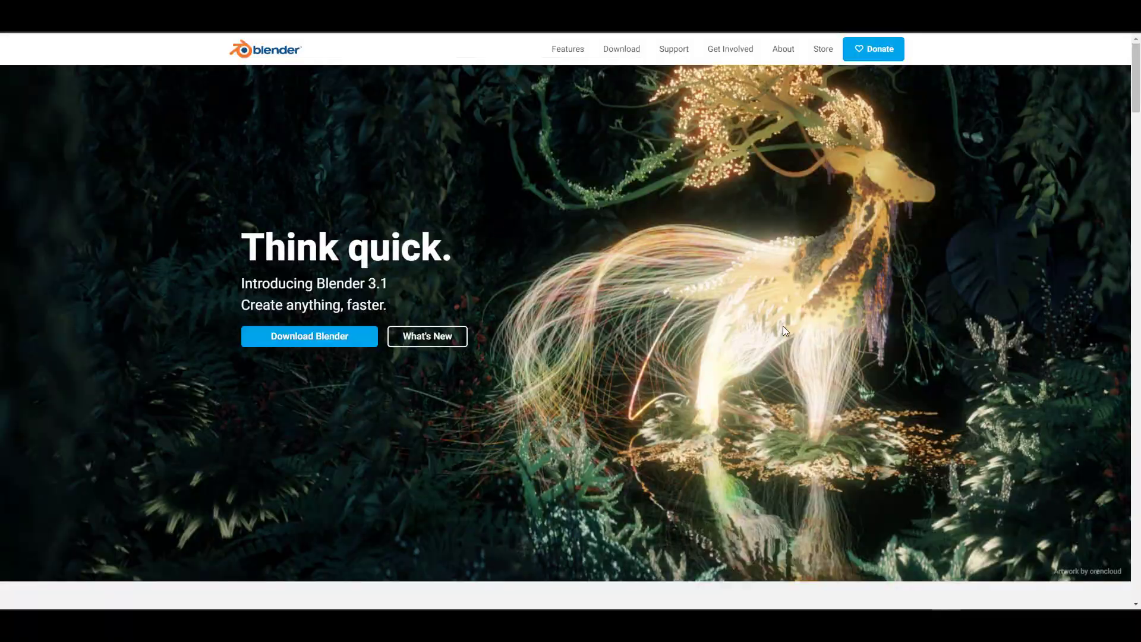
Step: Go to the download page on the Blender website and open the Blender Experimental builds
{"action": "scroll", "coordinate": [783, 325], "scroll_direction": "down", "scroll_amount": 15}
{"action": "scroll", "coordinate": [783, 326], "scroll_direction": "down", "scroll_amount": 8}
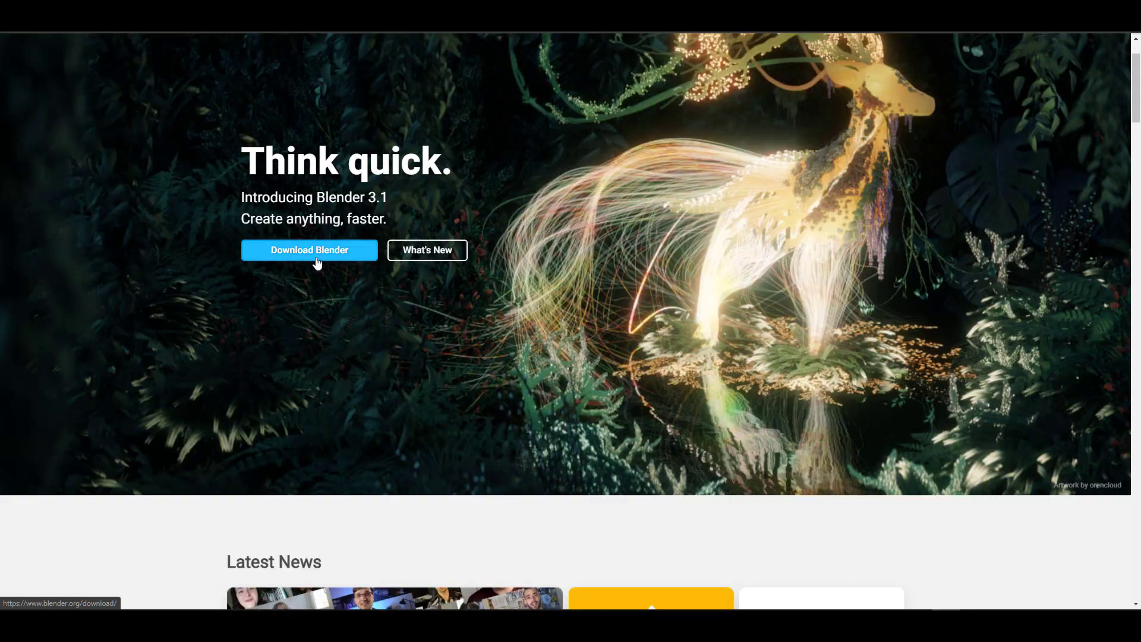
{"action": "left_click", "coordinate": [317, 260]}
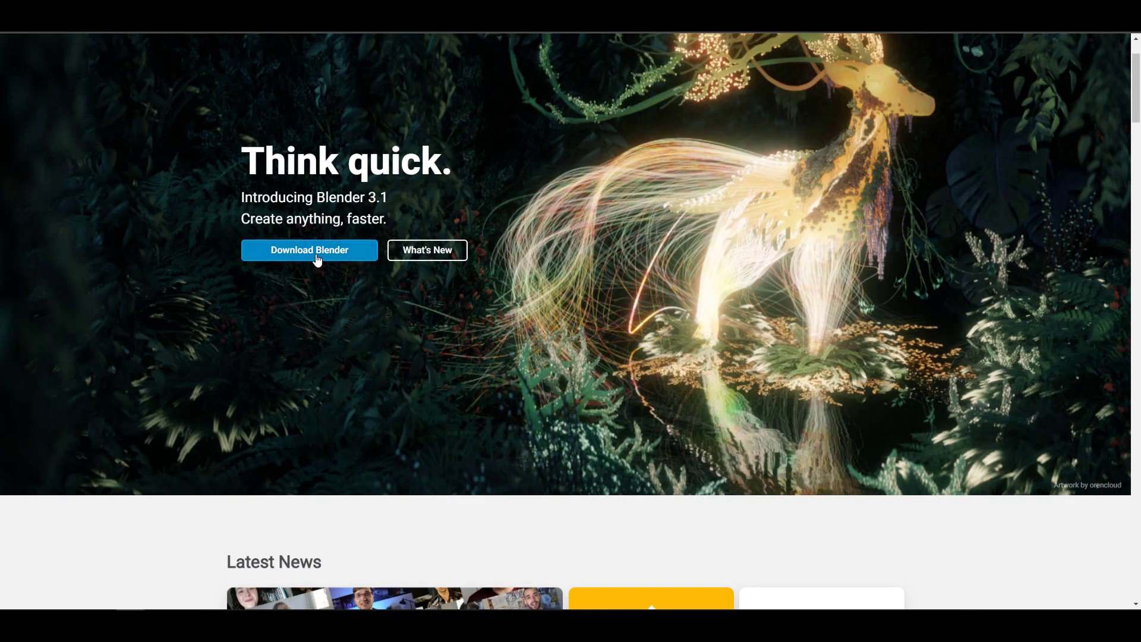
{"action": "scroll", "coordinate": [732, 389], "scroll_direction": "down", "scroll_amount": 8}
{"action": "scroll", "coordinate": [732, 389], "scroll_direction": "down", "scroll_amount": 7}
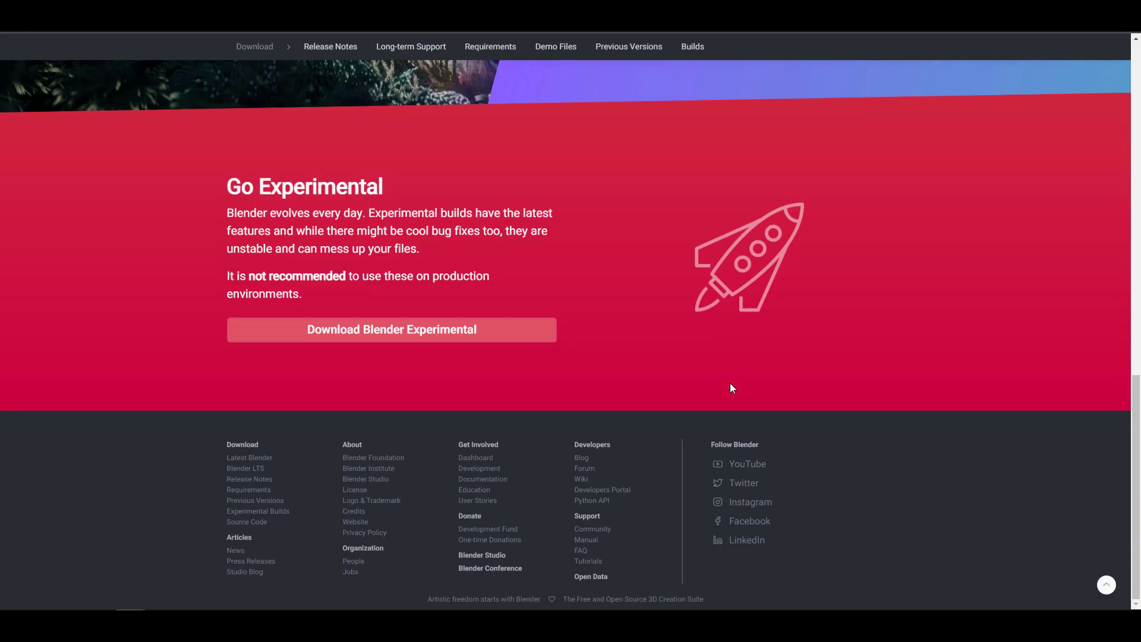
{"action": "left_click", "coordinate": [408, 334]}
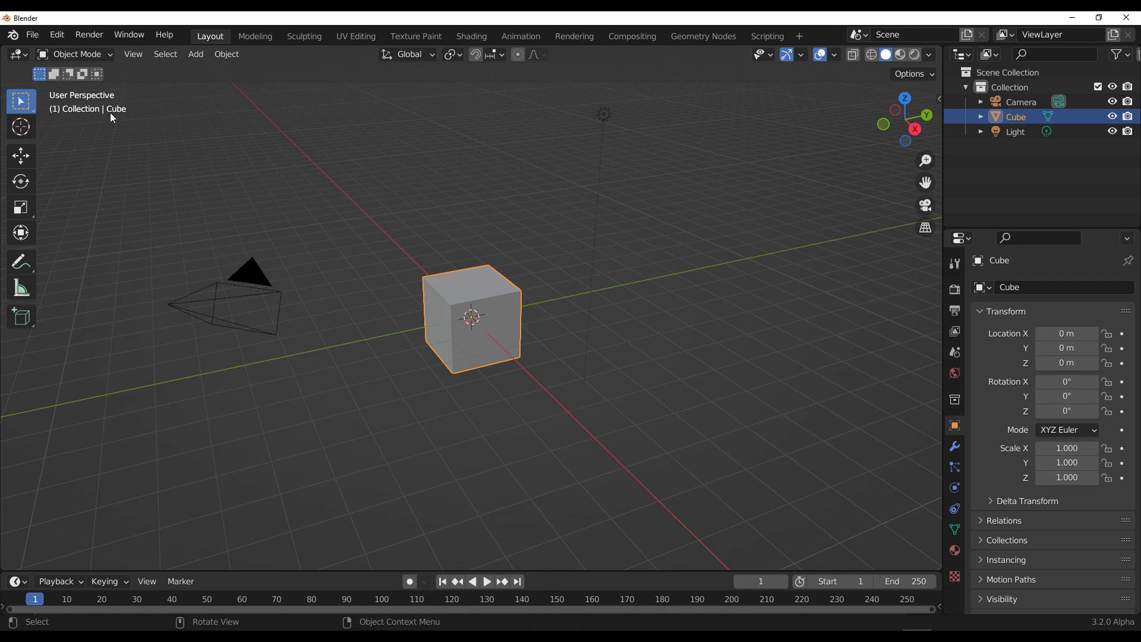
Step: Delete the default cube from the scene
{"action": "scroll", "coordinate": [576, 285], "scroll_direction": "down", "scroll_amount": 4}
{"action": "middle_click_drag", "start_coordinate": [576, 284], "coordinate": [598, 246]}
{"action": "scroll", "coordinate": [598, 246], "scroll_direction": "up", "scroll_amount": 5}
{"action": "scroll", "coordinate": [610, 257], "scroll_direction": "down", "scroll_amount": 4}
{"action": "middle_click_drag", "start_coordinate": [604, 307], "coordinate": [540, 308]}
{"action": "left_click", "coordinate": [705, 379]}
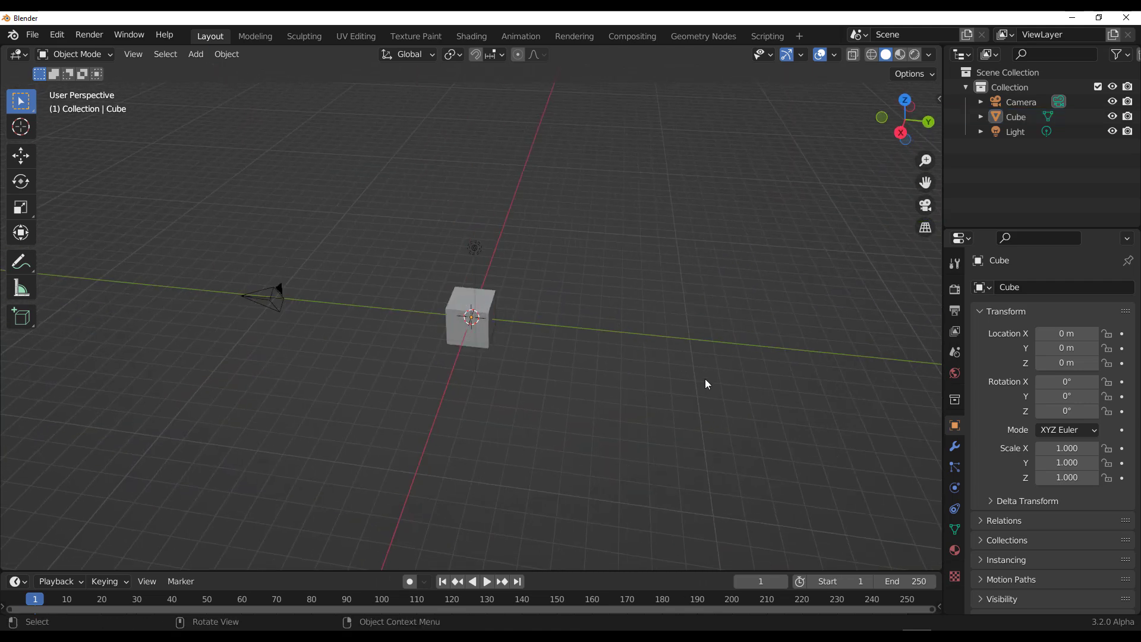
{"action": "left_click", "coordinate": [492, 307]}
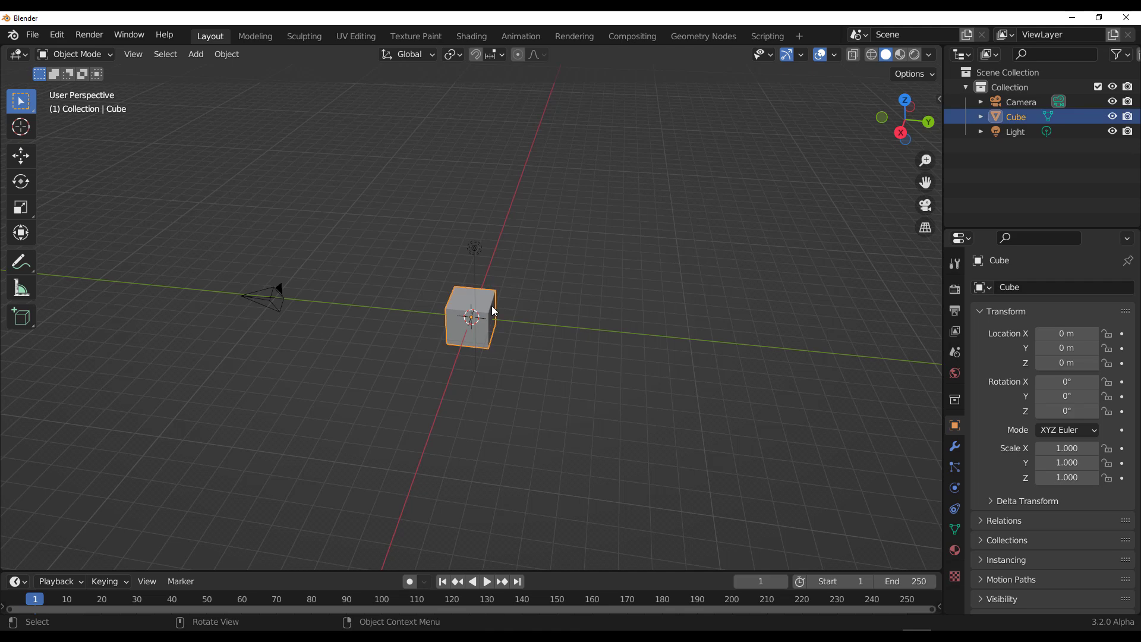
{"action": "key", "text": "Delete"}
Step: Add a monkey mesh and smooth it with a level 2 subdivision surface
{"action": "key", "text": "shift+a"}
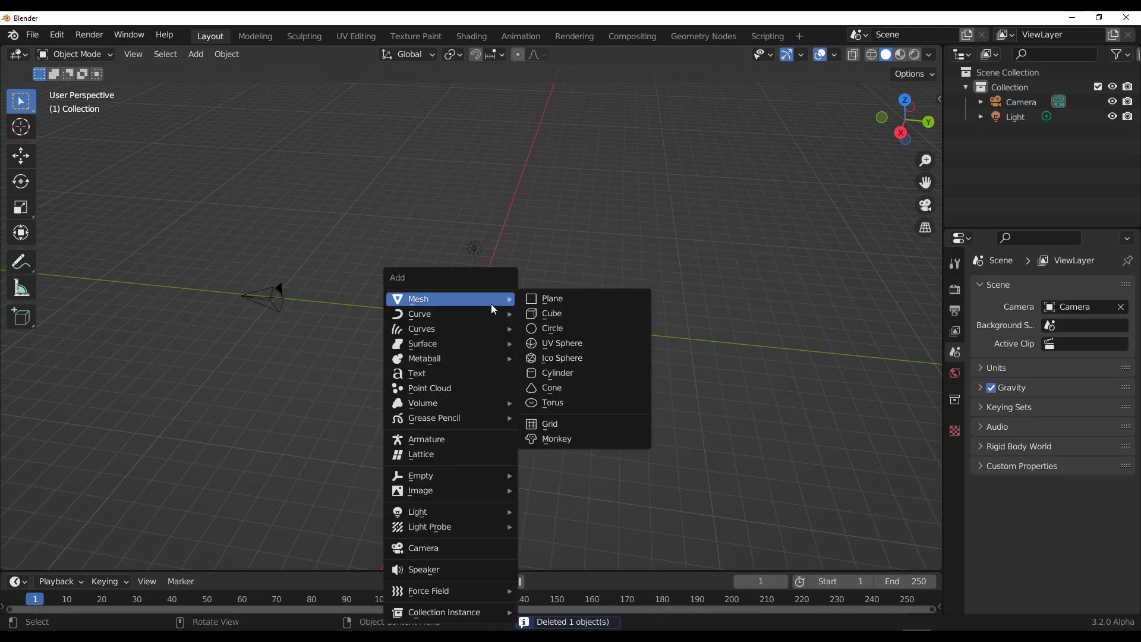
{"action": "left_click", "coordinate": [555, 423]}
{"action": "middle_click_drag", "start_coordinate": [370, 363], "coordinate": [508, 301]}
{"action": "scroll", "coordinate": [479, 312], "scroll_direction": "up", "scroll_amount": 3}
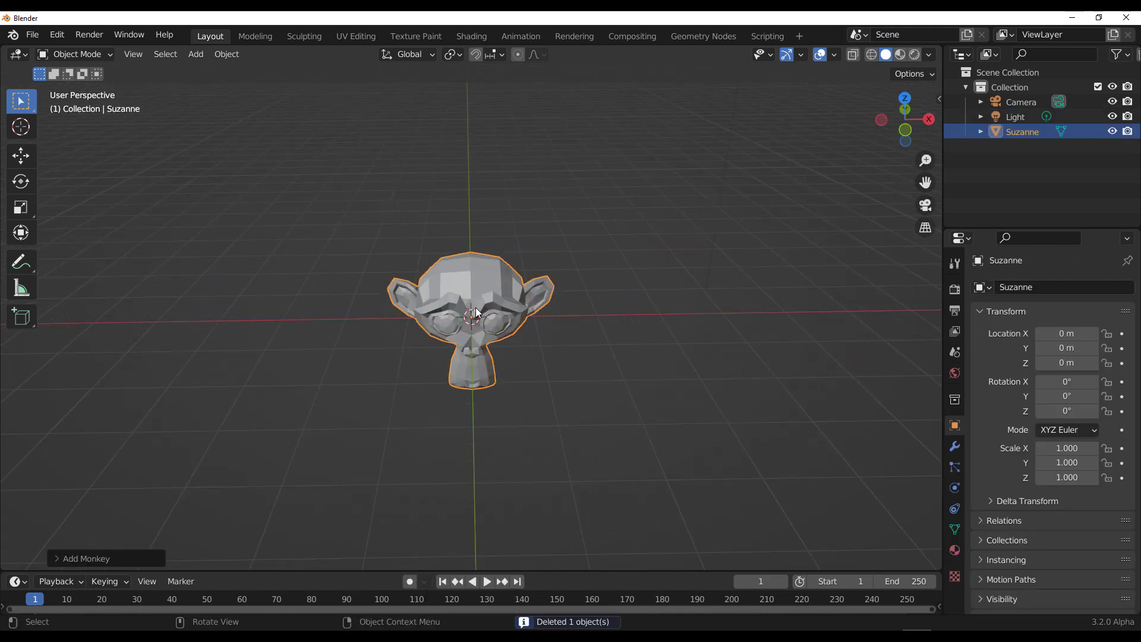
{"action": "key", "text": "ctrl+2"}
{"action": "middle_click_drag", "start_coordinate": [565, 349], "coordinate": [58, 255]}
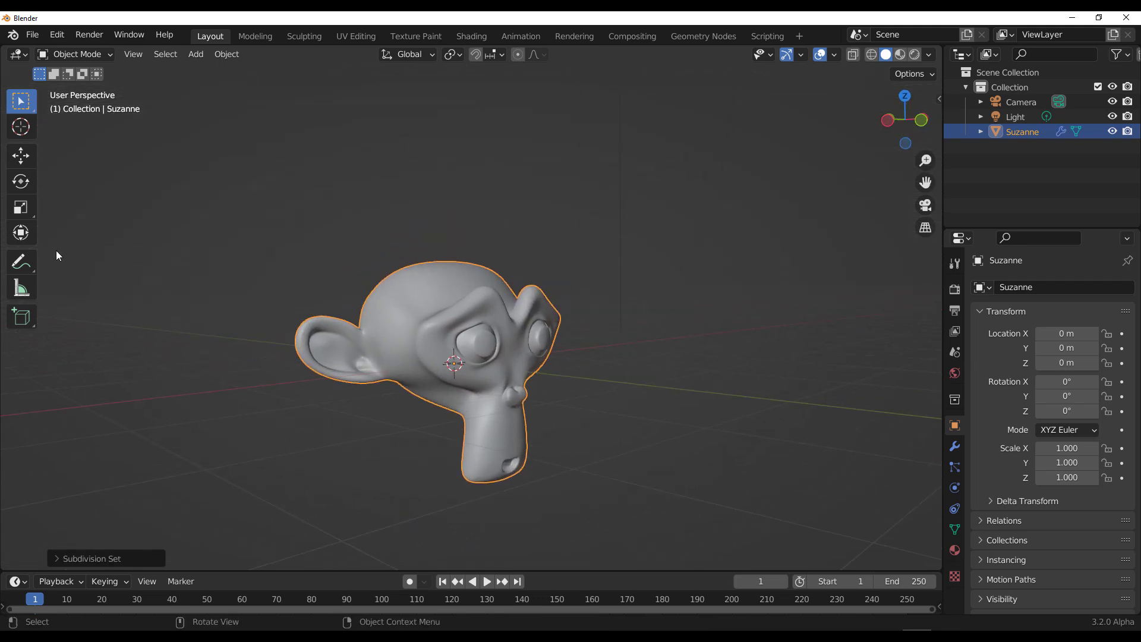
Step: Move the light along the Y axis to about -2.67 m
{"action": "left_click", "coordinate": [21, 156]}
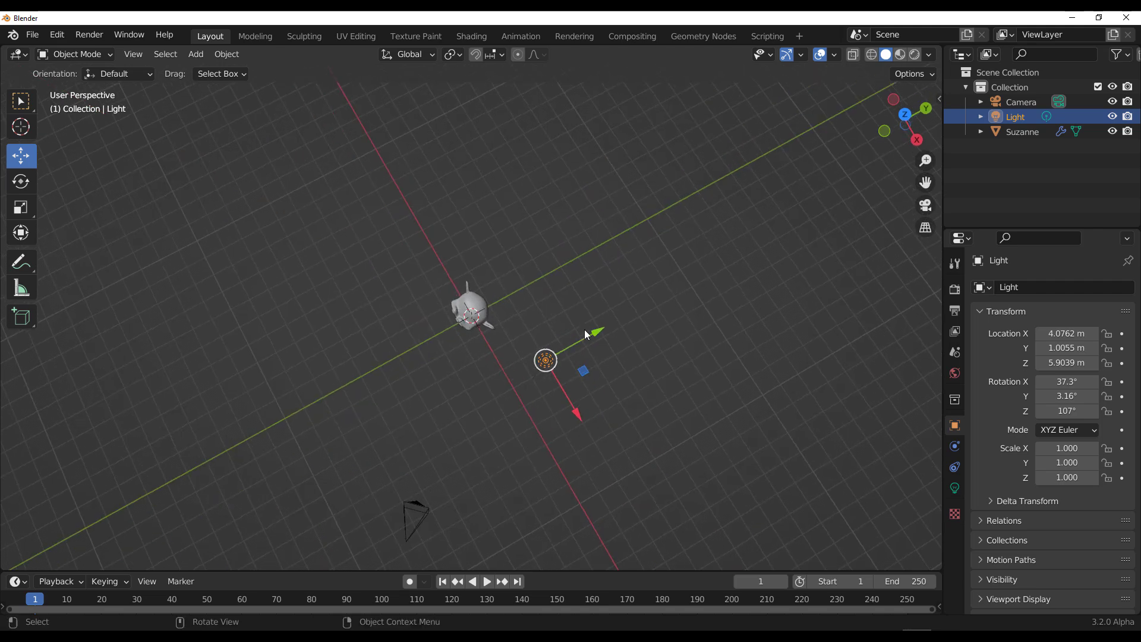
{"action": "left_click_drag", "start_coordinate": [584, 329], "coordinate": [486, 381]}
{"action": "middle_click_drag", "start_coordinate": [486, 381], "coordinate": [581, 388]}
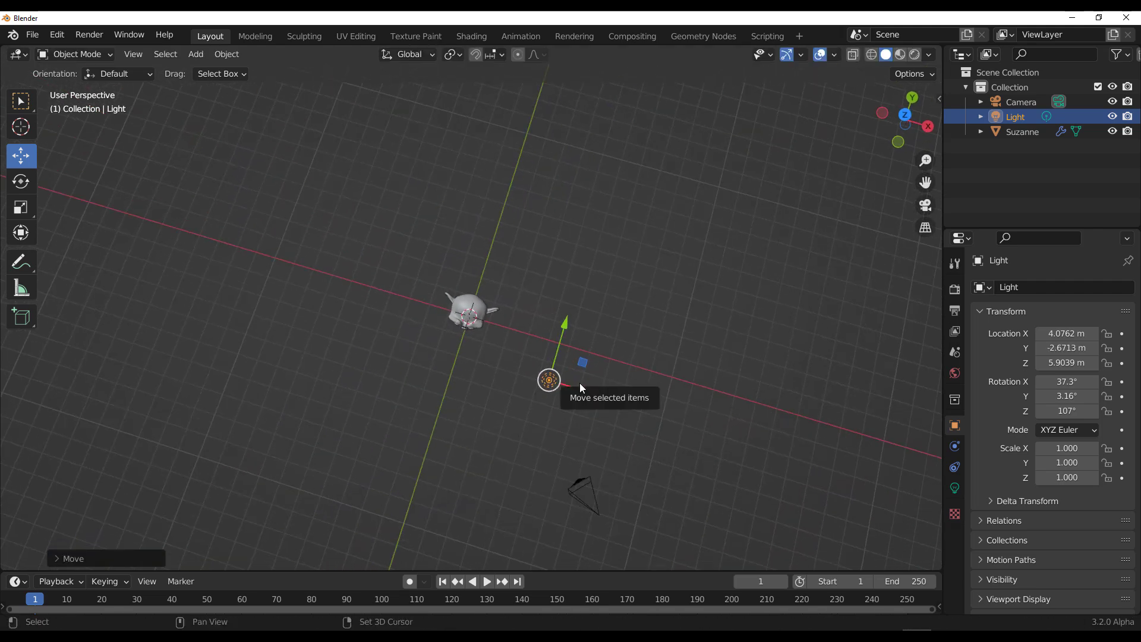
Step: Duplicate the light three times and place the copies around the monkey head
{"action": "key", "text": "shift+d"}
{"action": "left_click", "coordinate": [388, 297]}
{"action": "key", "text": "shift+d"}
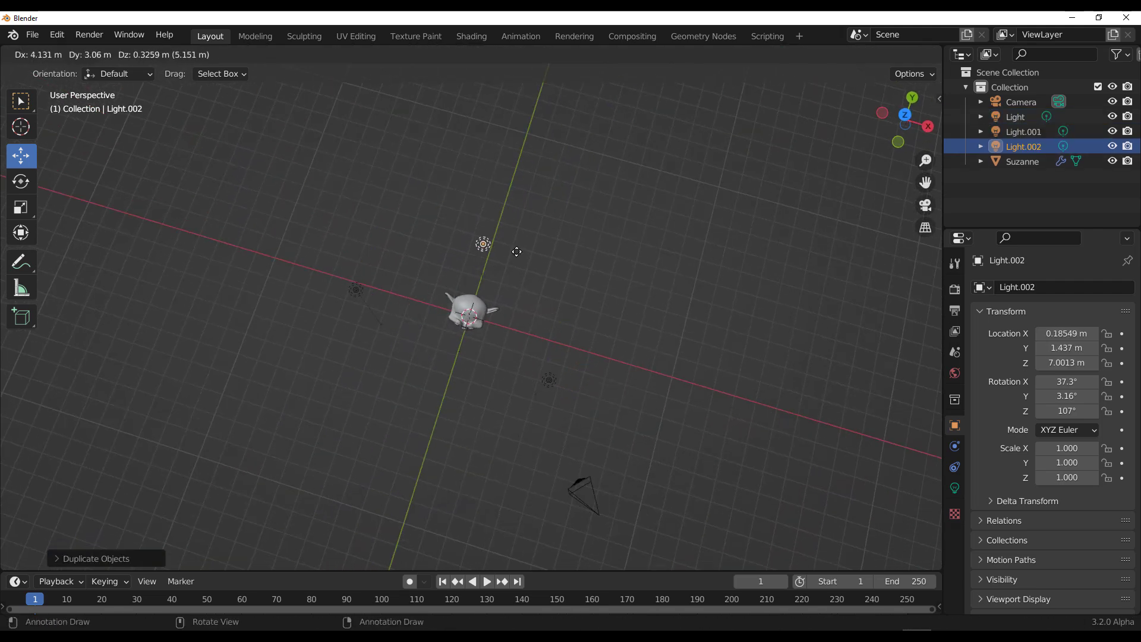
{"action": "left_click", "coordinate": [518, 249]}
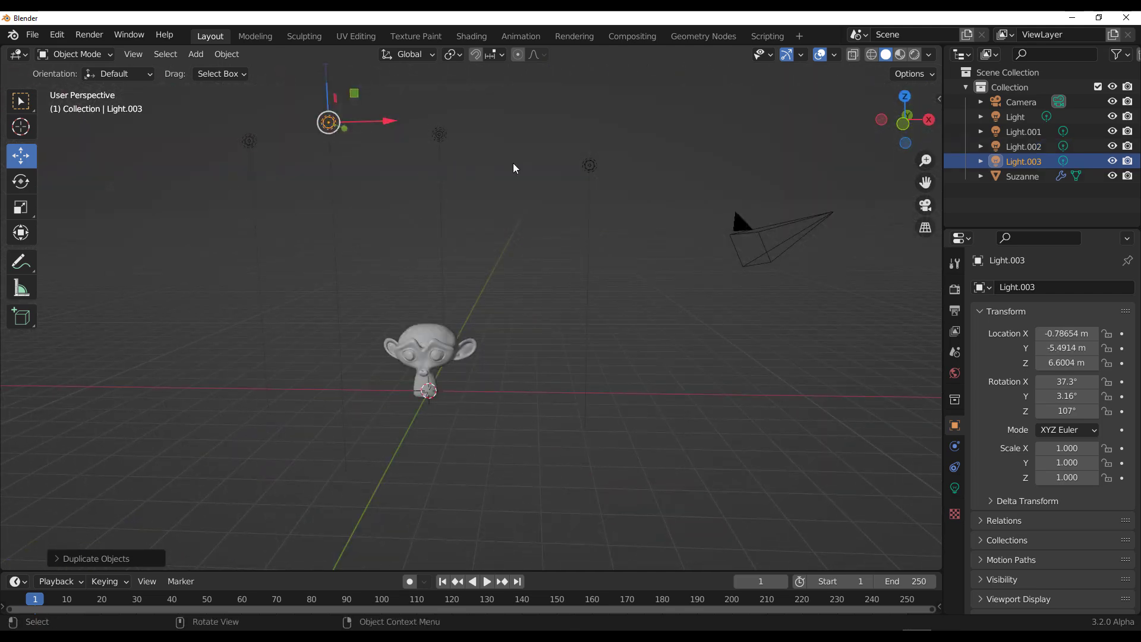
Step: Set the render engine to Cycles and the render device to GPU Compute
{"action": "left_click", "coordinate": [955, 289]}
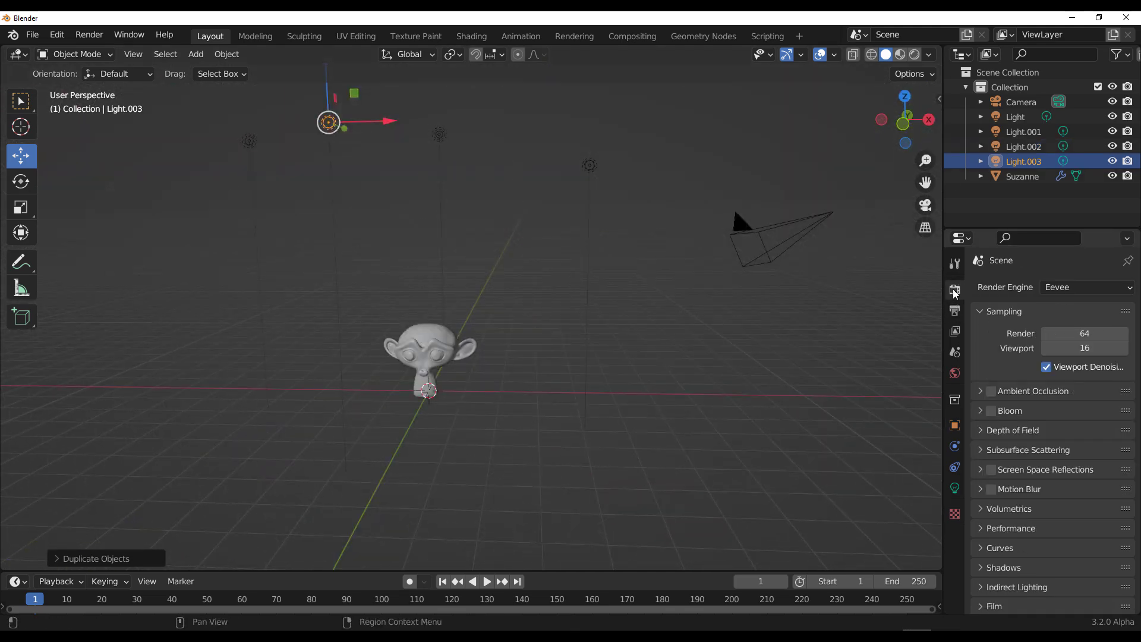
{"action": "left_click", "coordinate": [1064, 292]}
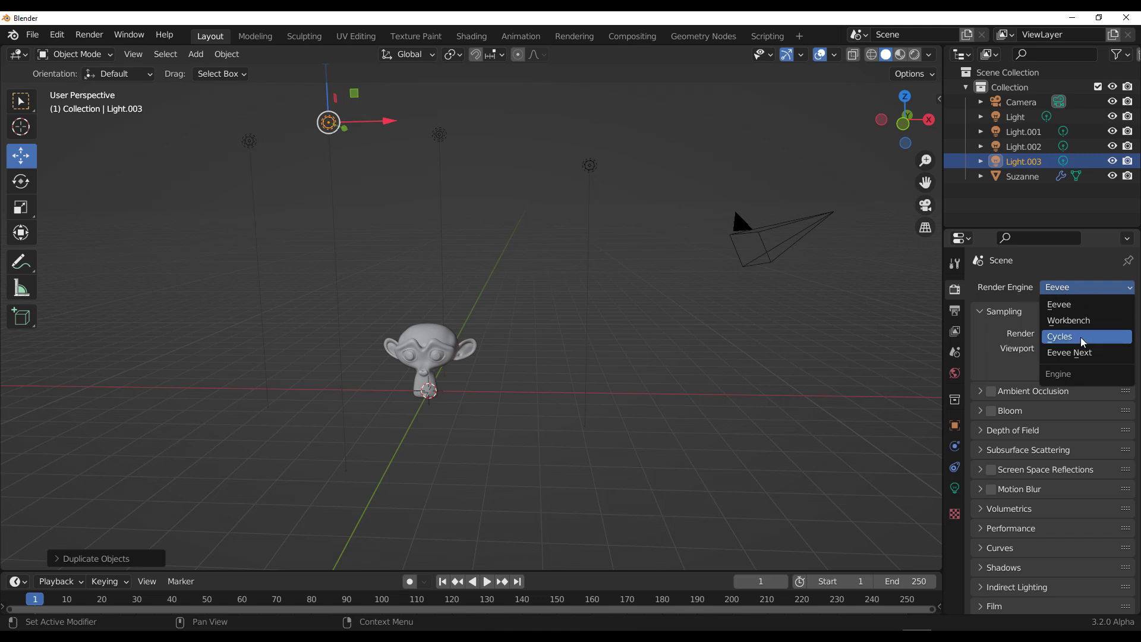
{"action": "left_click", "coordinate": [1072, 295]}
{"action": "left_click", "coordinate": [1065, 337]}
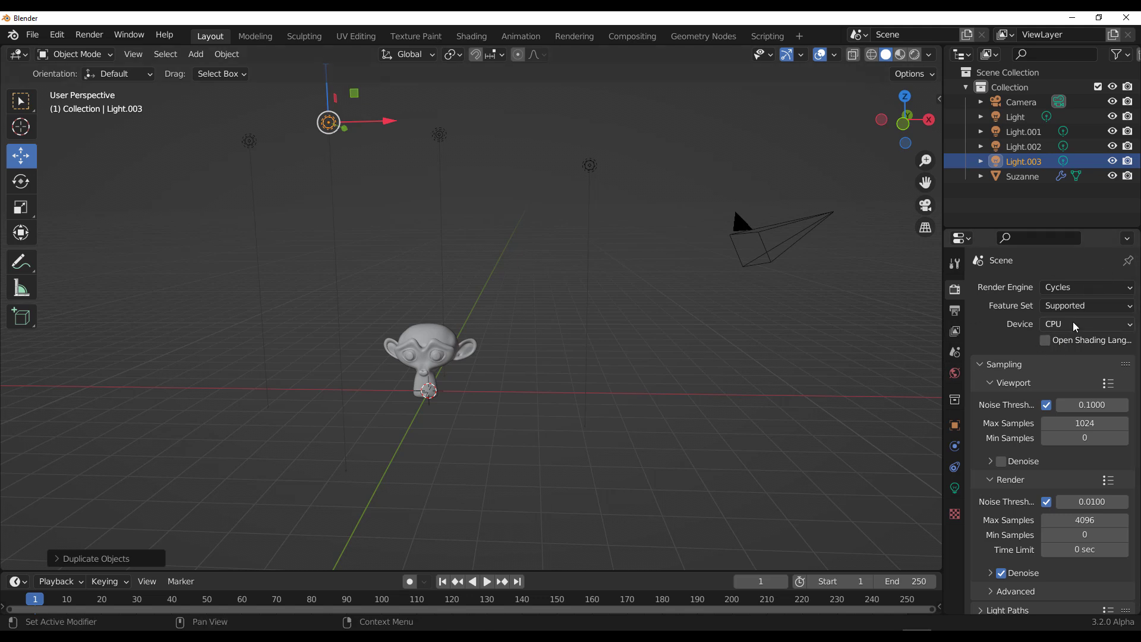
{"action": "left_click", "coordinate": [1074, 326]}
{"action": "left_click", "coordinate": [1071, 357]}
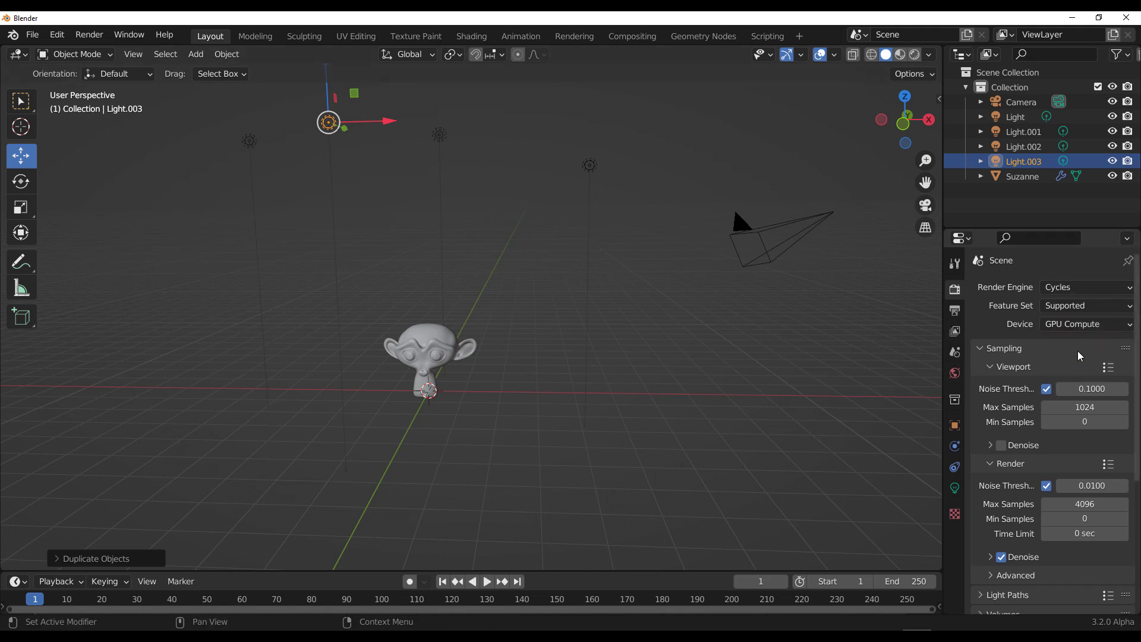
Step: Add a light group to the view layer and name it light one
{"action": "left_click", "coordinate": [955, 331]}
{"action": "scroll", "coordinate": [985, 352], "scroll_direction": "down", "scroll_amount": 15}
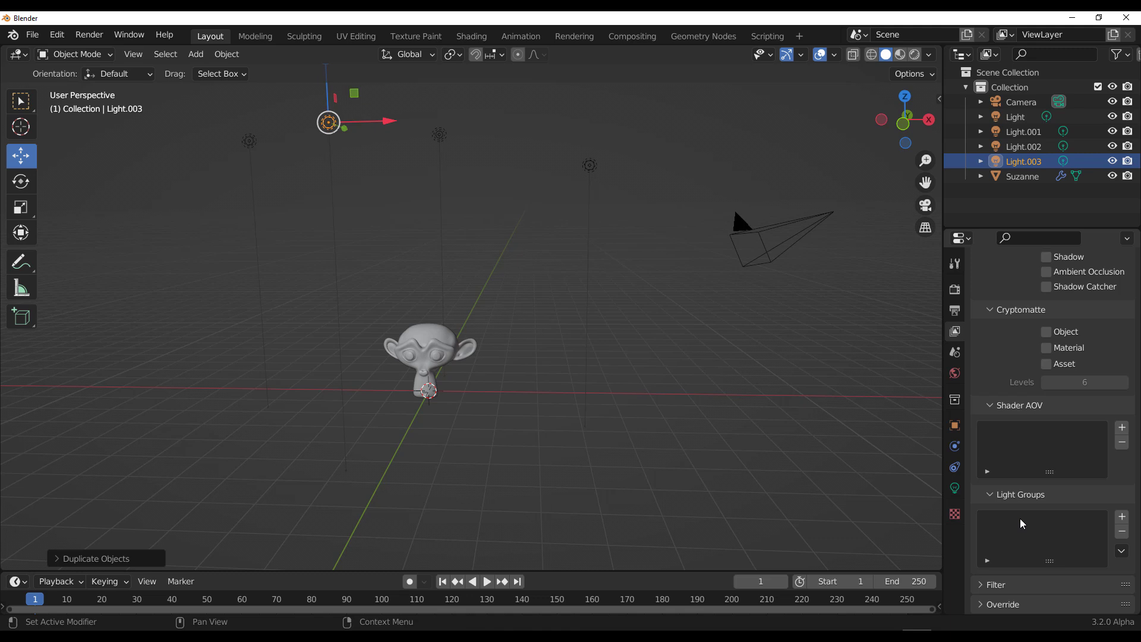
{"action": "left_click", "coordinate": [1121, 516]}
{"action": "double_click", "coordinate": [1050, 520]}
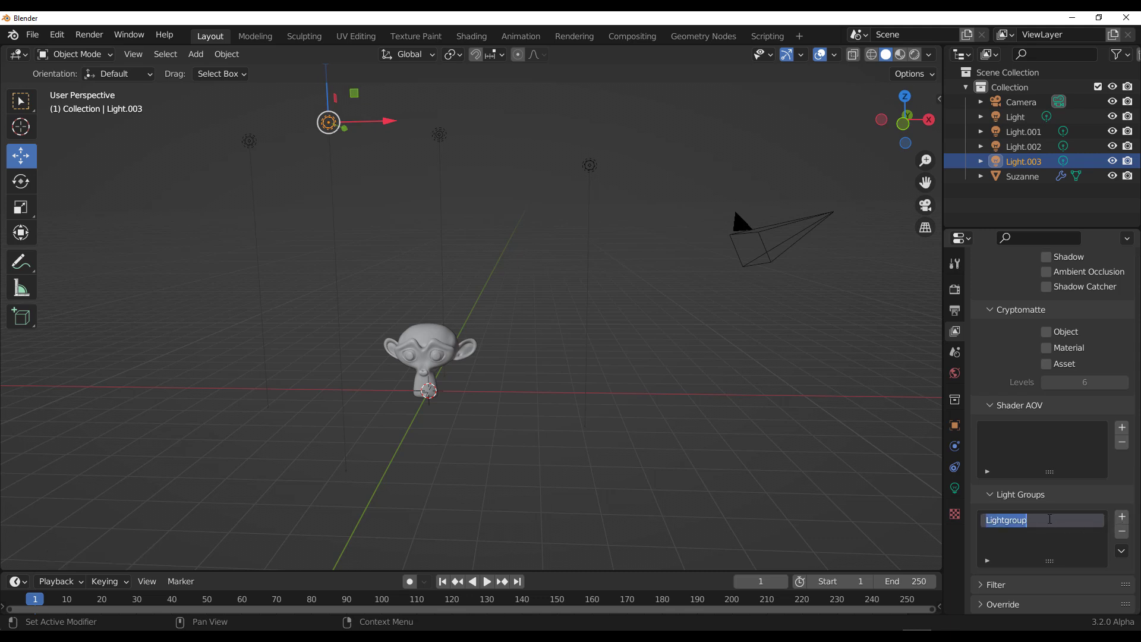
{"action": "type", "text": "l"}
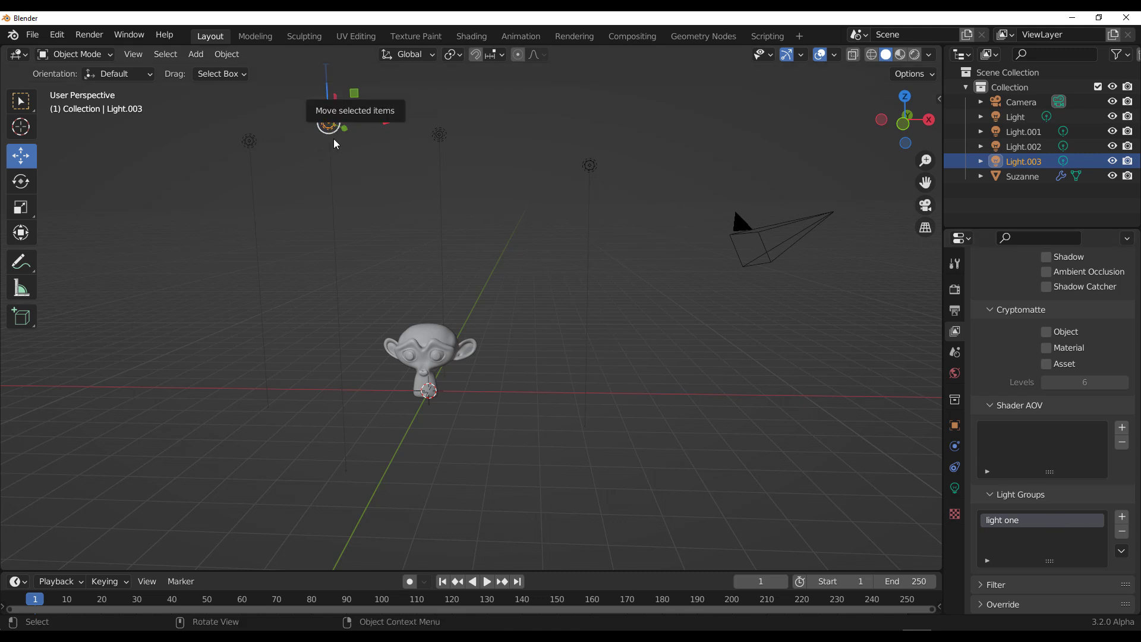
Step: Add two more light groups named Side lights and Back Light
{"action": "left_click", "coordinate": [1122, 516]}
{"action": "double_click", "coordinate": [1027, 536]}
{"action": "type", "text": "Side lights"}
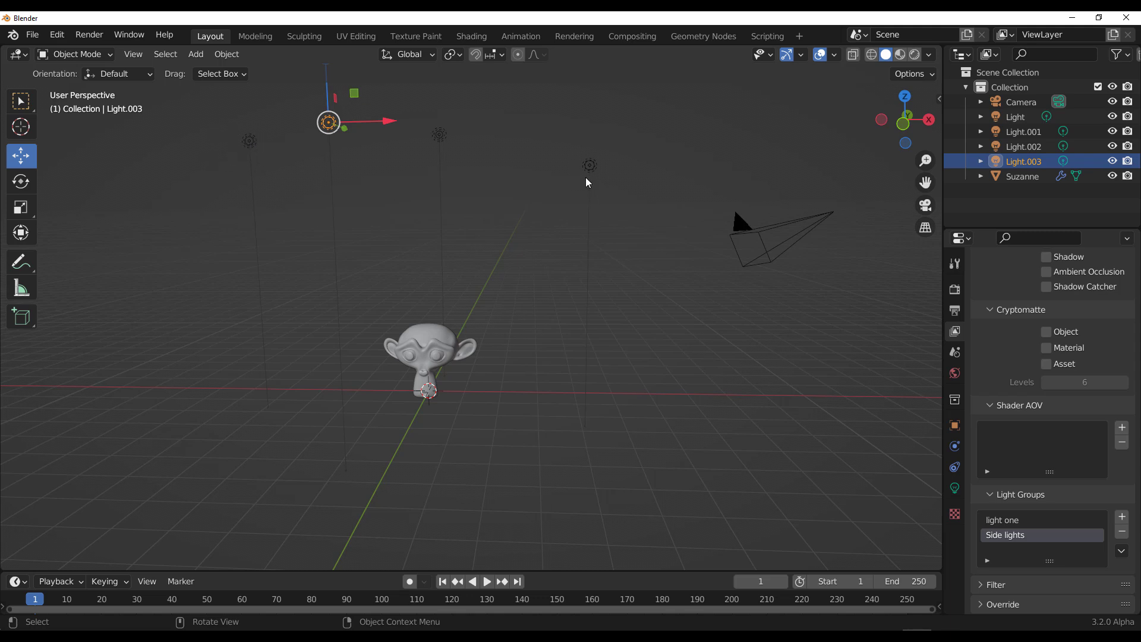
{"action": "left_click", "coordinate": [440, 135]}
{"action": "left_click", "coordinate": [689, 308]}
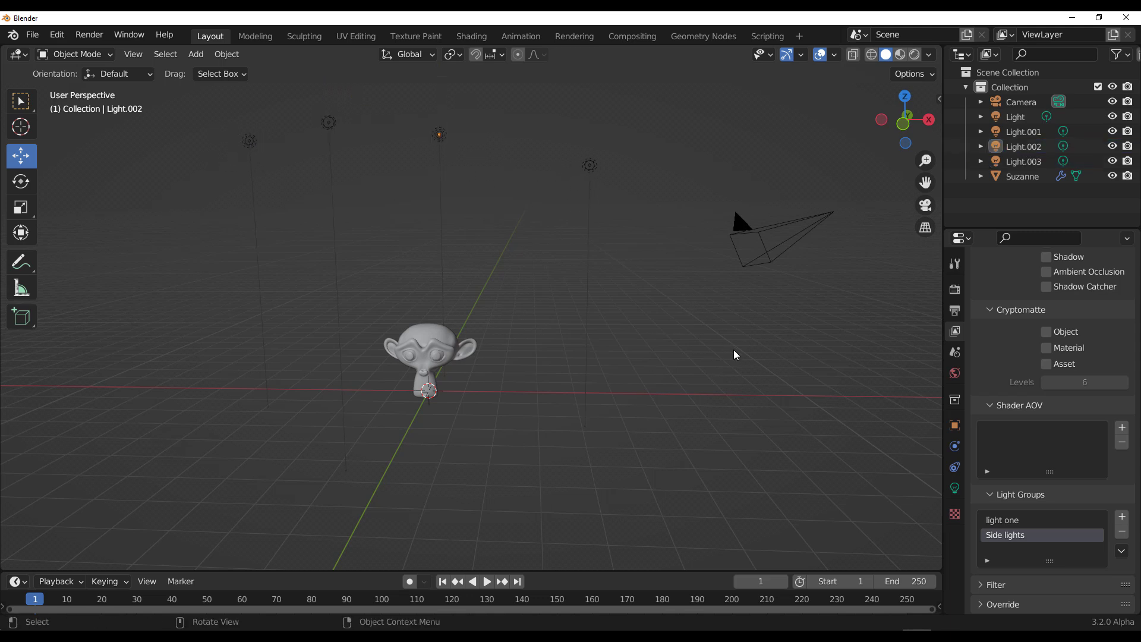
{"action": "left_click", "coordinate": [1120, 518]}
Step: Select all four lights together and activate the Scale tool
{"action": "left_click_drag", "start_coordinate": [222, 94], "coordinate": [694, 234]}
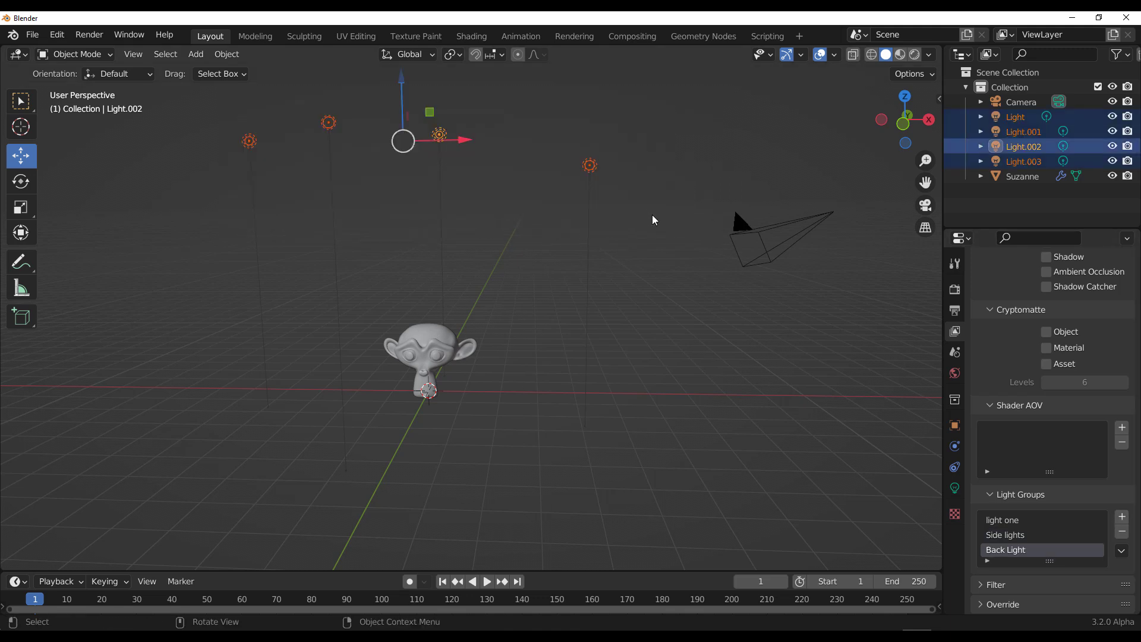
{"action": "left_click", "coordinate": [20, 207]}
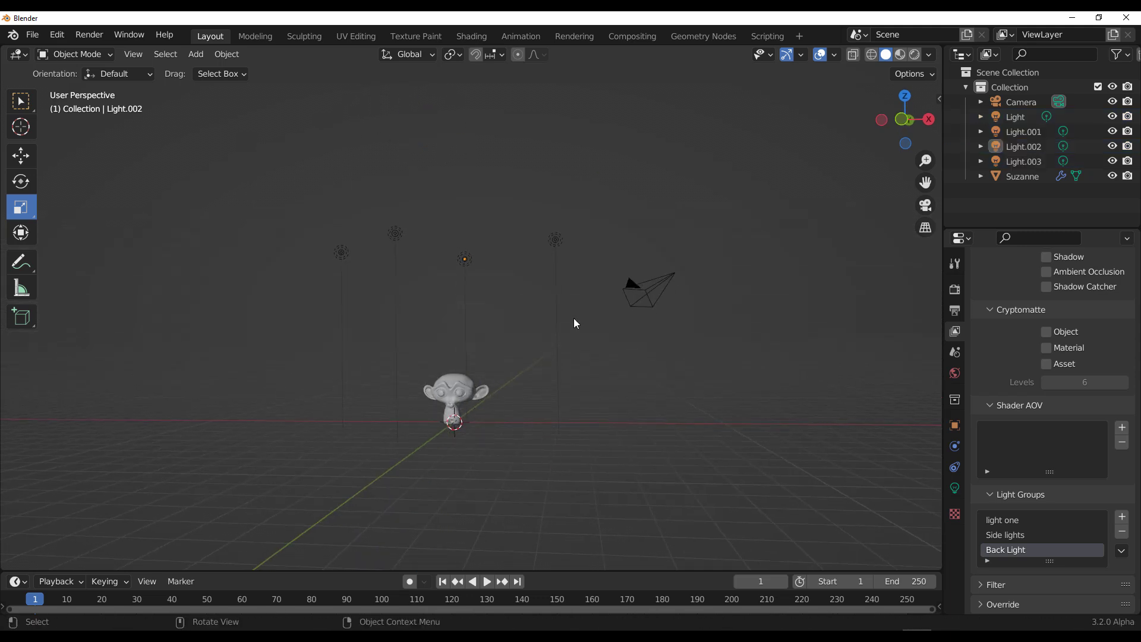
Step: Show the light data settings of the original light and switch the viewport to rendered shading
{"action": "left_click", "coordinate": [555, 240]}
{"action": "left_click", "coordinate": [954, 487]}
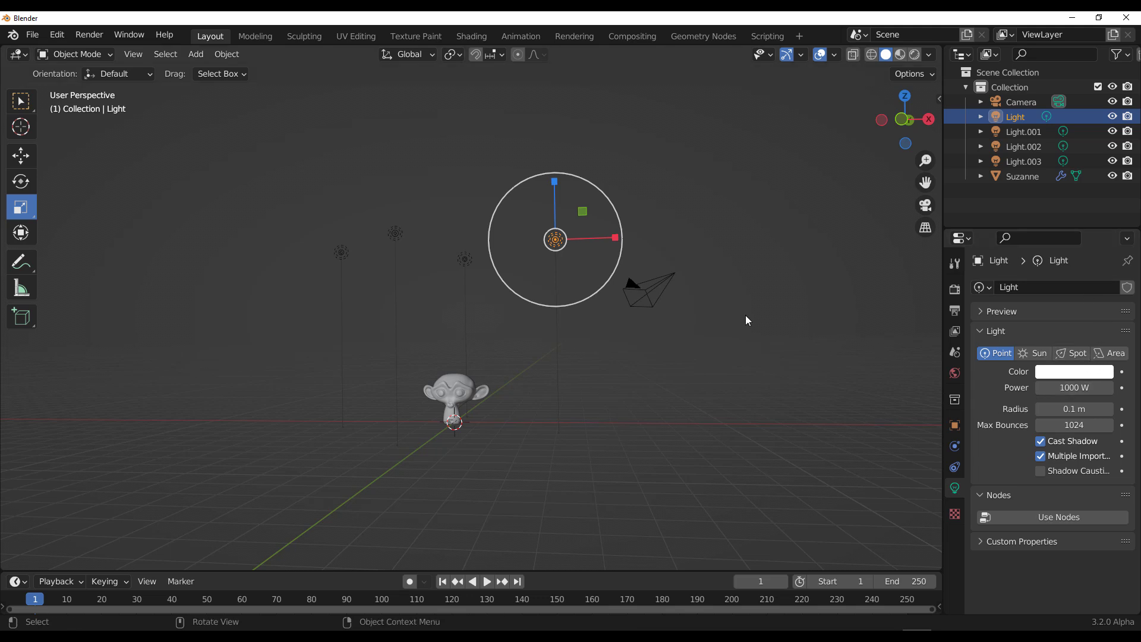
{"action": "key", "text": "z"}
{"action": "mouse_move", "coordinate": [475, 365]}
{"action": "middle_mouse_down"}
{"action": "mouse_move", "coordinate": [403, 359]}
{"action": "mouse_move", "coordinate": [480, 353]}
{"action": "middle_mouse_up"}
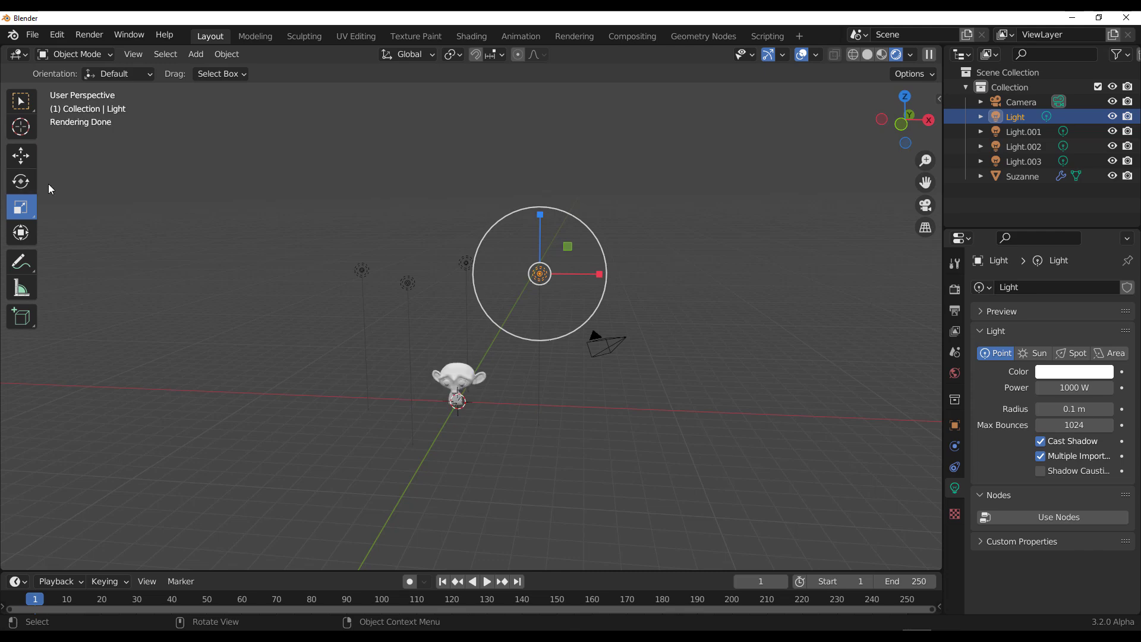
Step: Scale the monkey head up uniformly to roughly twice its size
{"action": "left_click", "coordinate": [440, 381]}
{"action": "key", "text": "s"}
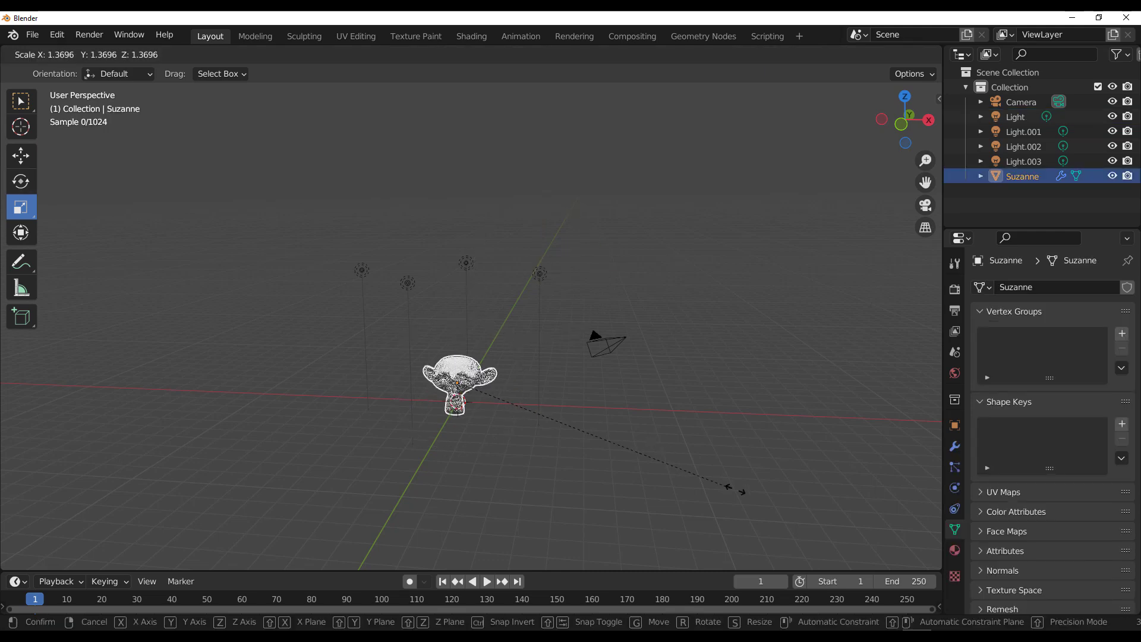
{"action": "left_click", "coordinate": [293, 353]}
{"action": "key", "text": "s"}
{"action": "left_click", "coordinate": [497, 416]}
Step: Raise the monkey head slightly along the Z axis with the Move tool
{"action": "left_click", "coordinate": [20, 156]}
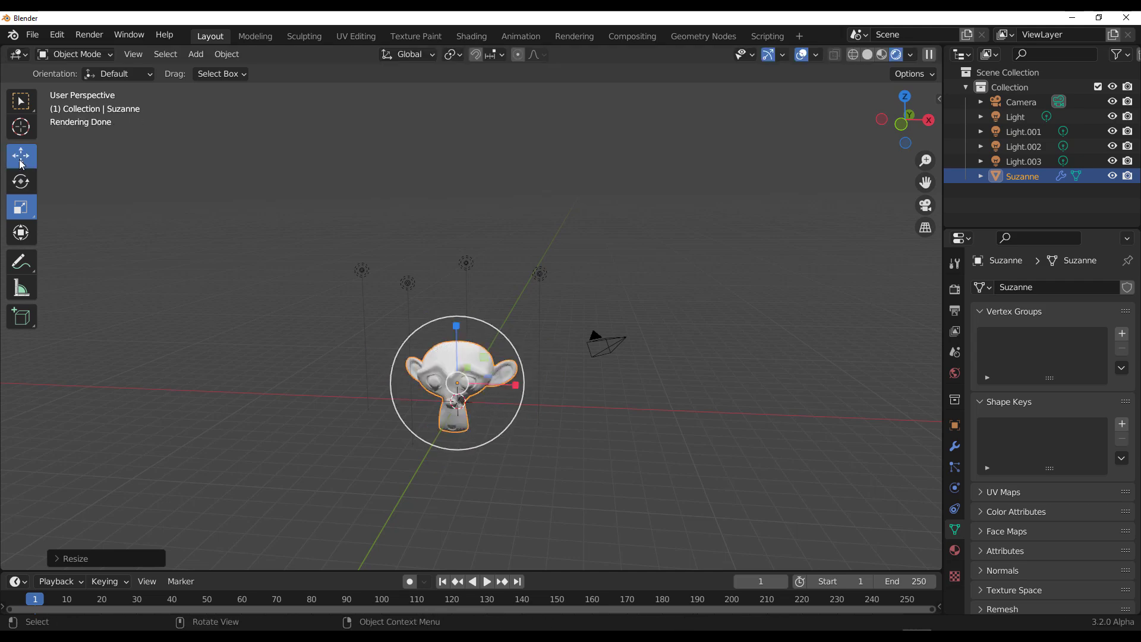
{"action": "left_click_drag", "start_coordinate": [454, 322], "coordinate": [448, 294]}
{"action": "left_click_drag", "start_coordinate": [599, 393], "coordinate": [741, 498]}
{"action": "middle_click_drag", "start_coordinate": [586, 364], "coordinate": [585, 334]}
{"action": "scroll", "coordinate": [586, 340], "scroll_direction": "up", "scroll_amount": 4}
Step: Change the color of the original light to saturated blue
{"action": "left_click", "coordinate": [630, 166]}
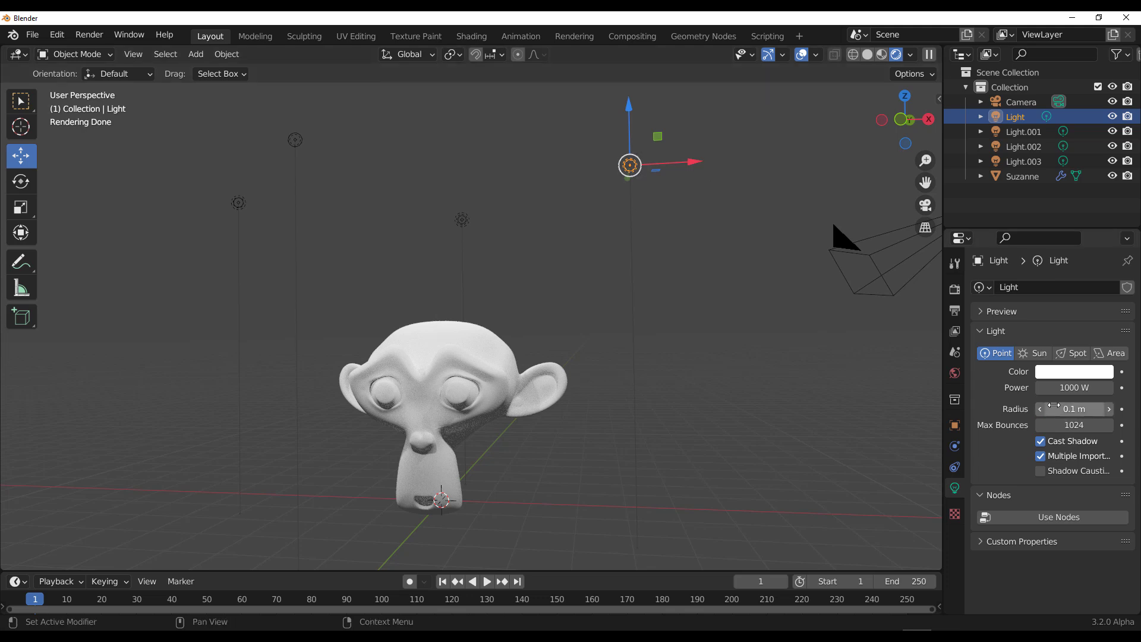
{"action": "left_click", "coordinate": [1086, 374]}
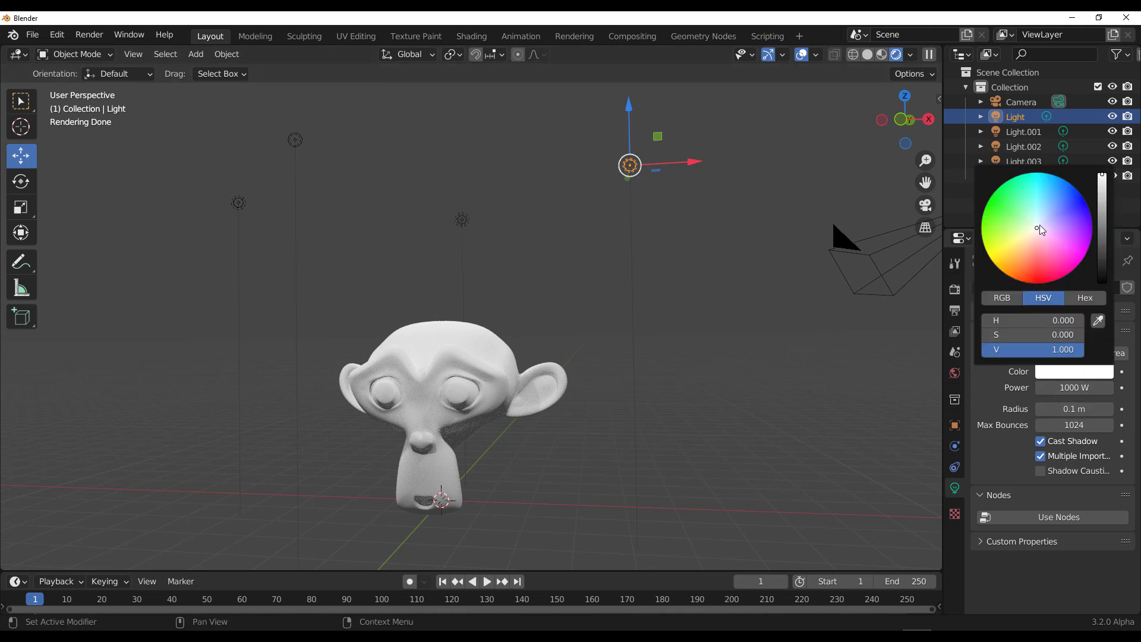
{"action": "left_click", "coordinate": [1084, 200]}
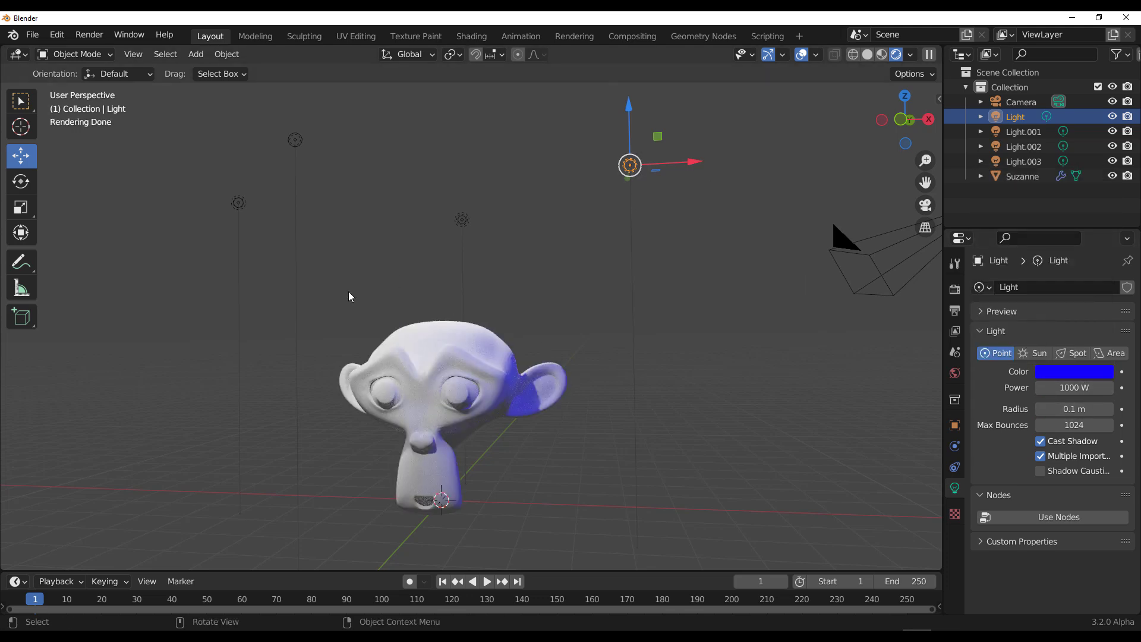
Step: Change the color of Light.001 to saturated red
{"action": "left_click", "coordinate": [241, 203]}
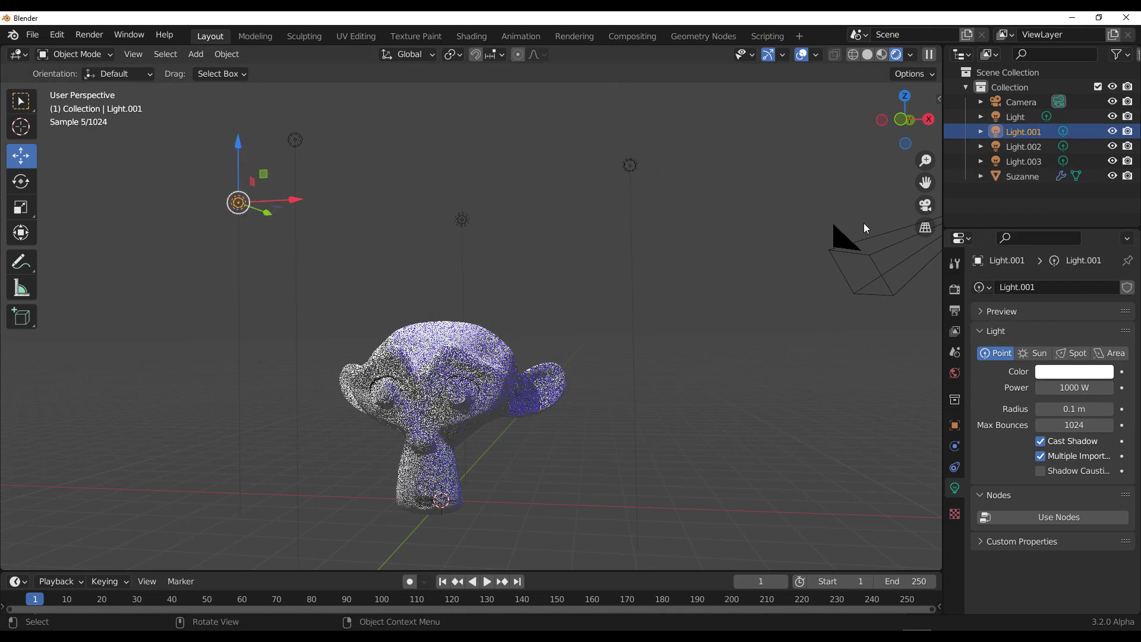
{"action": "left_click", "coordinate": [1078, 374]}
{"action": "left_click", "coordinate": [1043, 278]}
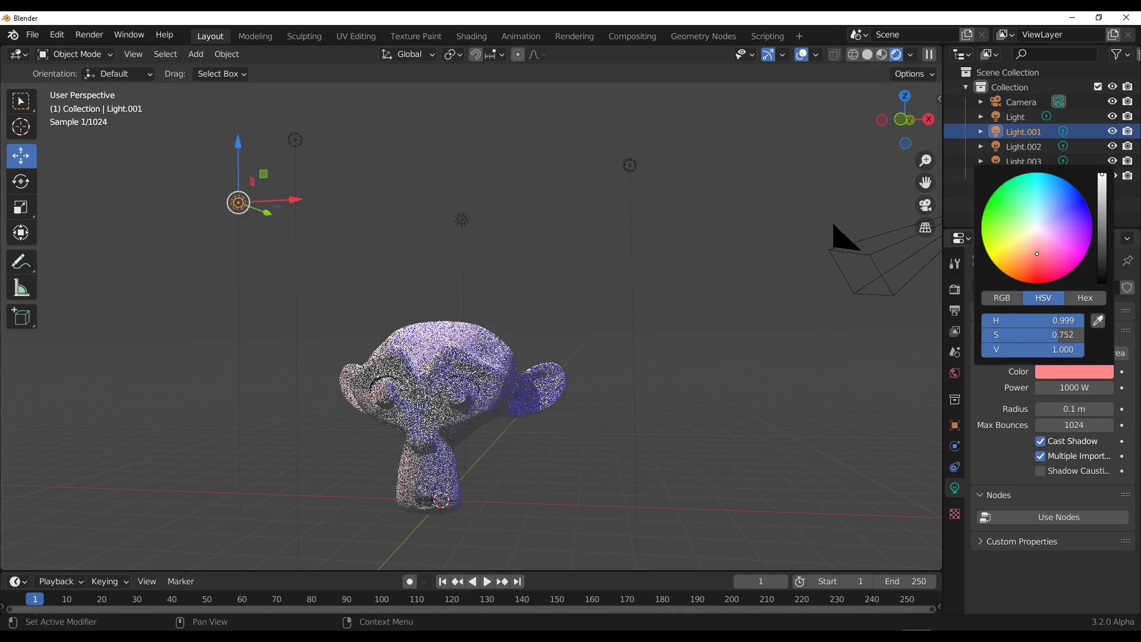
{"action": "left_click", "coordinate": [1067, 373]}
{"action": "left_click", "coordinate": [1043, 279]}
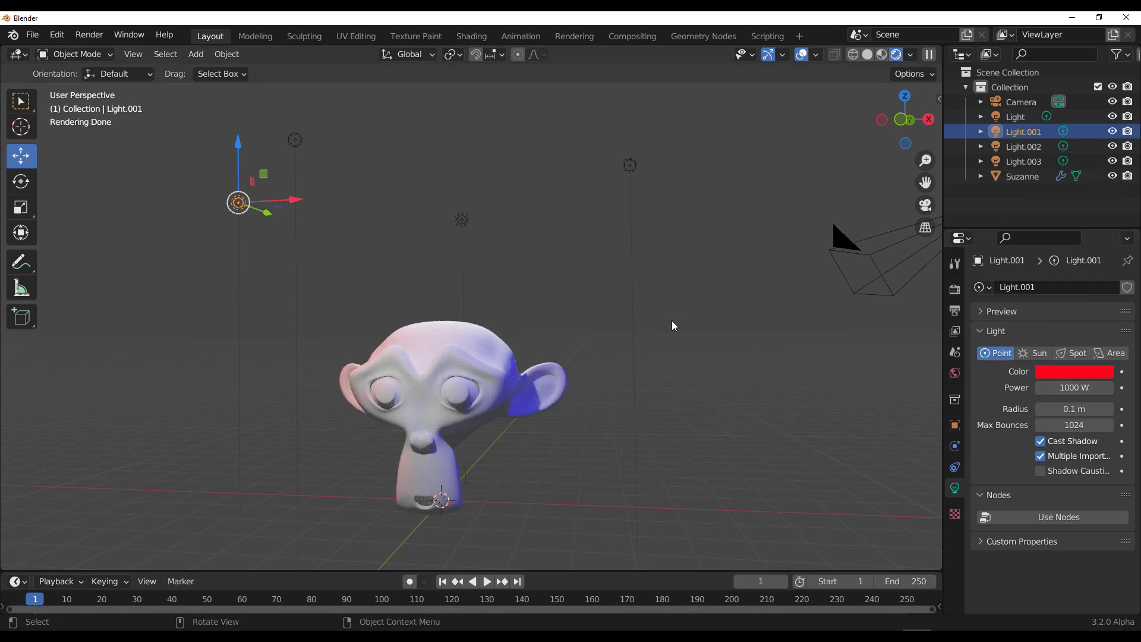
Step: Change the color of Light.002 to pure green
{"action": "left_click", "coordinate": [462, 219]}
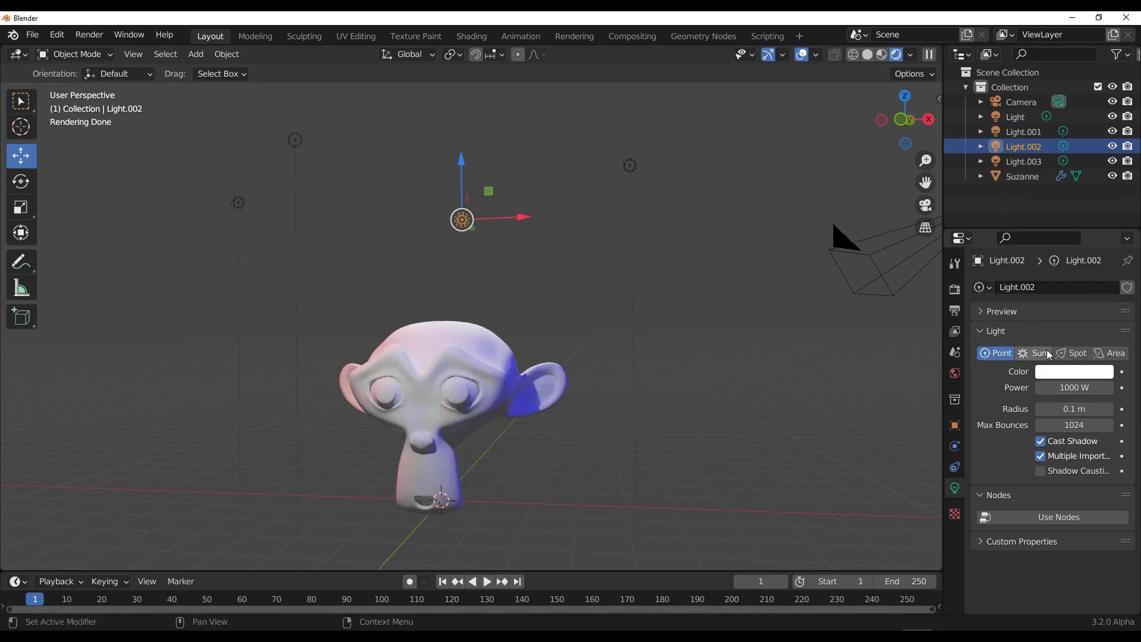
{"action": "left_click", "coordinate": [1051, 374]}
{"action": "left_click", "coordinate": [988, 200]}
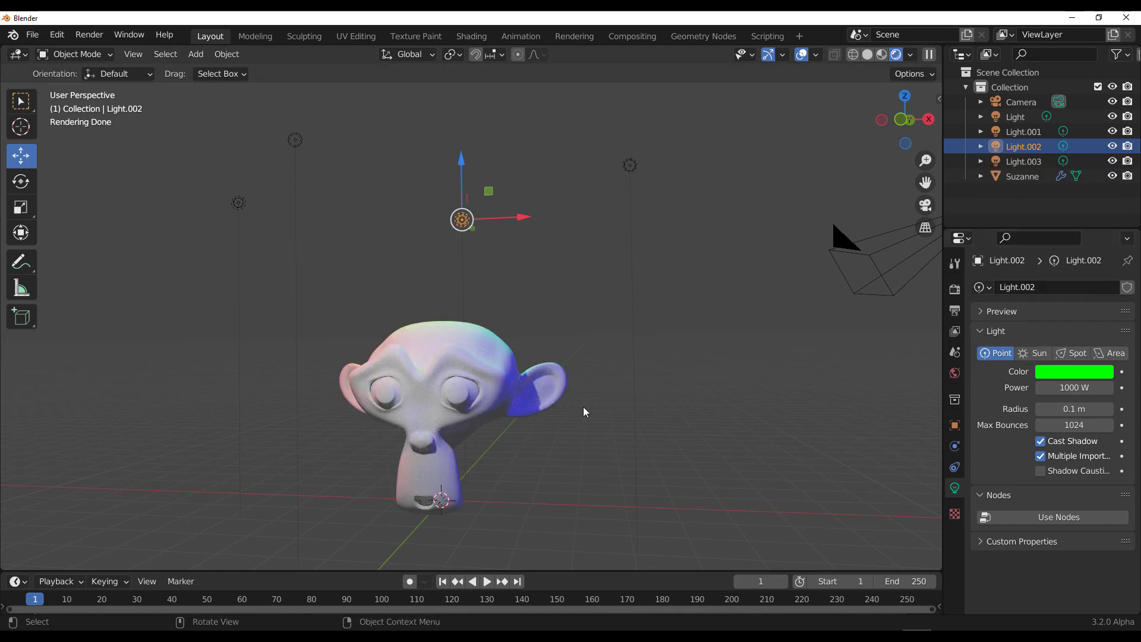
Step: Change the type of Light.002 behind the monkey head from point to Area
{"action": "middle_click_drag", "start_coordinate": [583, 406], "coordinate": [623, 404]}
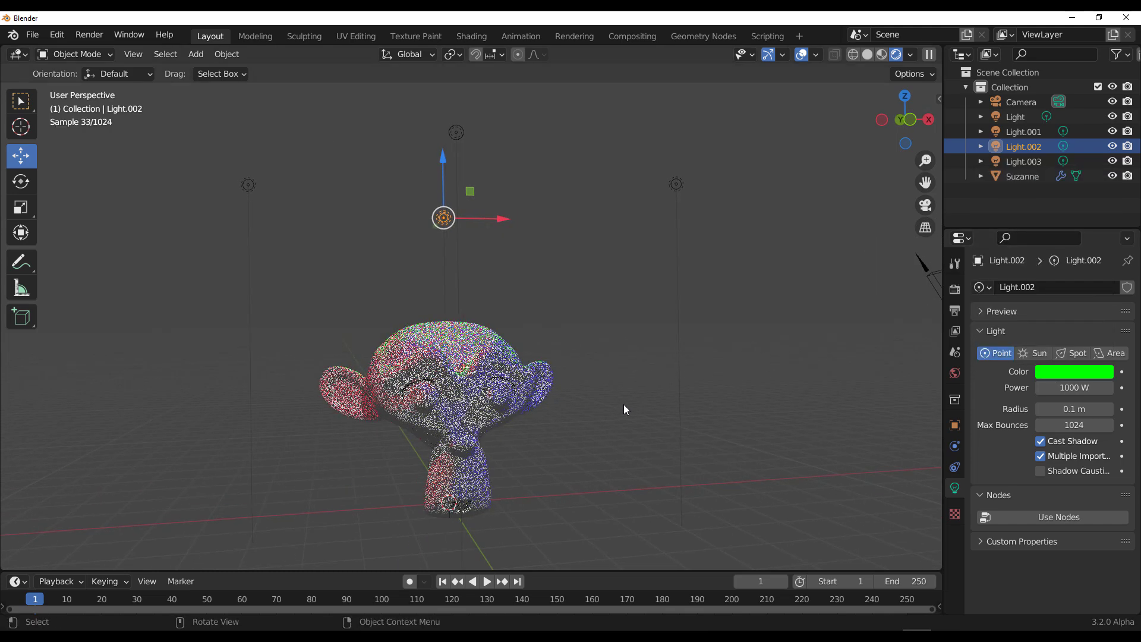
{"action": "left_click", "coordinate": [455, 136]}
{"action": "middle_click_drag", "start_coordinate": [562, 302], "coordinate": [629, 313]}
{"action": "left_click", "coordinate": [415, 210]}
{"action": "middle_click_drag", "start_coordinate": [448, 318], "coordinate": [588, 339]}
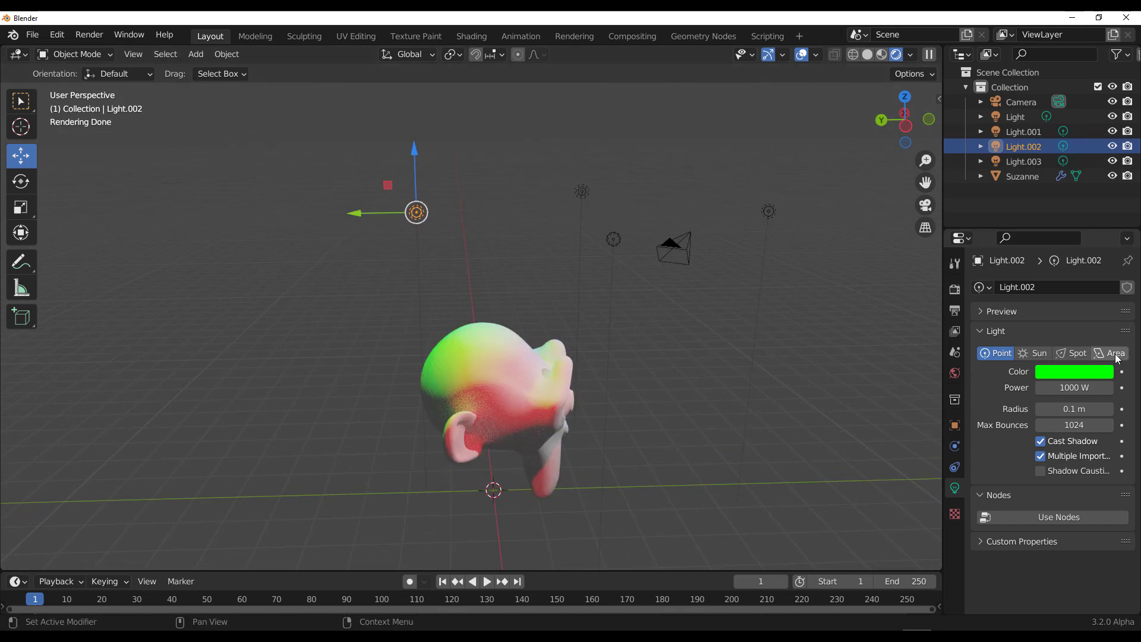
{"action": "left_click", "coordinate": [1111, 353]}
Step: Aim the Light.002 area light at the monkey head and raise it slightly along Z
{"action": "middle_click_drag", "start_coordinate": [579, 410], "coordinate": [419, 317]}
{"action": "middle_click_drag", "start_coordinate": [487, 409], "coordinate": [446, 192]}
{"action": "left_click_drag", "start_coordinate": [422, 172], "coordinate": [421, 157]}
{"action": "middle_click_drag", "start_coordinate": [645, 365], "coordinate": [394, 369]}
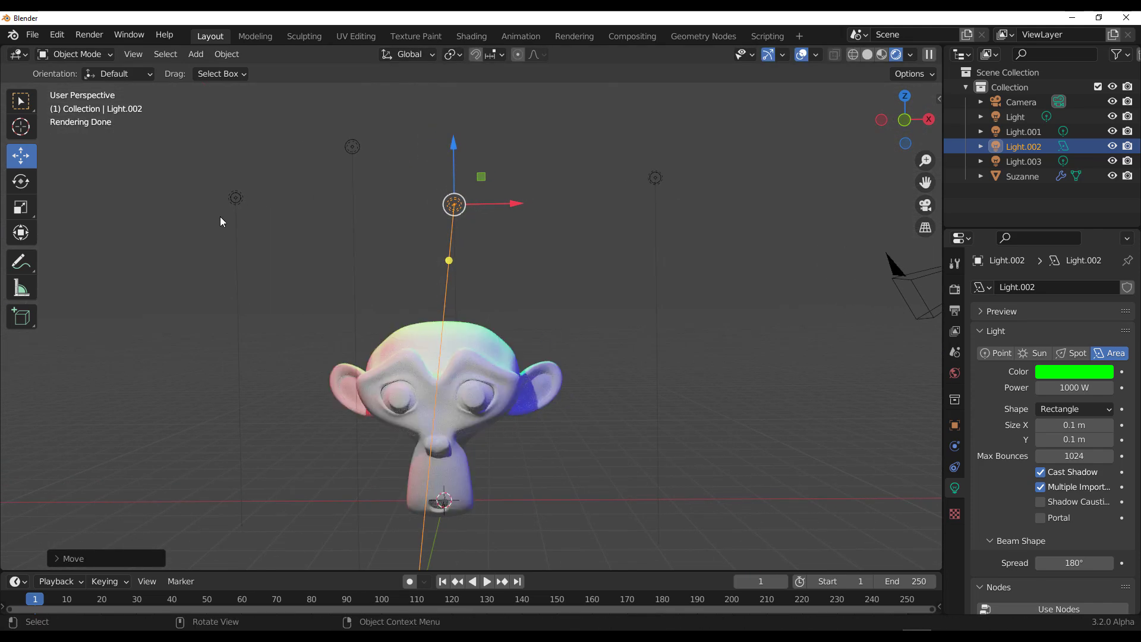
Step: Change Light.001 to an Area light and aim its beam at the monkey head
{"action": "left_click", "coordinate": [236, 198]}
{"action": "left_click", "coordinate": [1089, 358]}
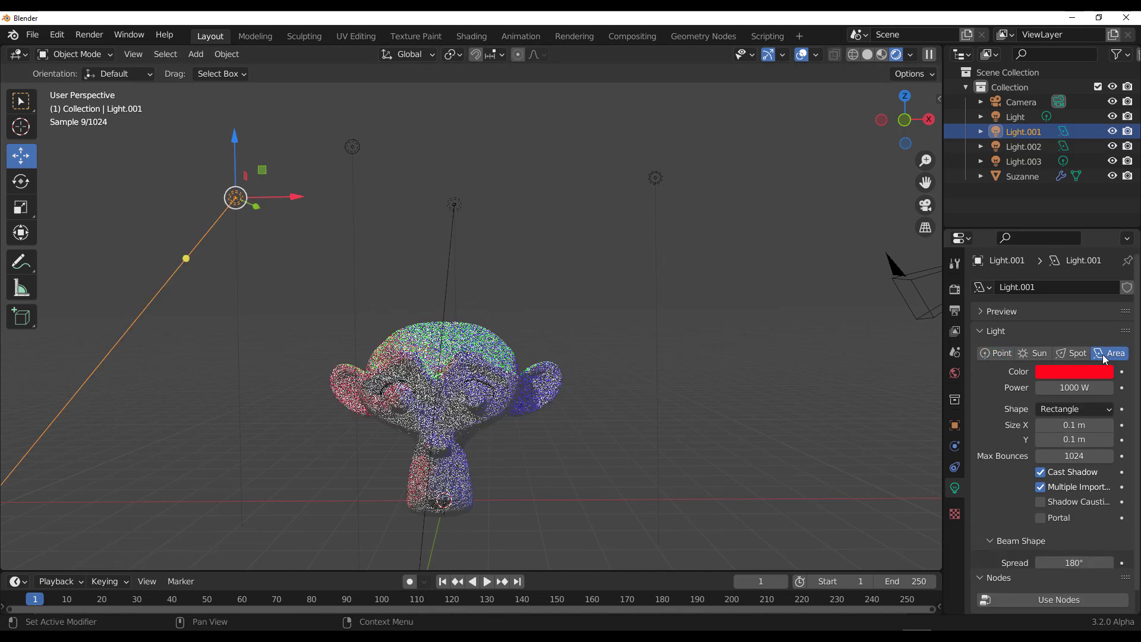
{"action": "middle_click_drag", "start_coordinate": [326, 339], "coordinate": [260, 474]}
{"action": "left_click_drag", "start_coordinate": [235, 479], "coordinate": [457, 384]}
{"action": "middle_click_drag", "start_coordinate": [522, 506], "coordinate": [505, 474]}
{"action": "scroll", "coordinate": [505, 475], "scroll_direction": "down", "scroll_amount": 3}
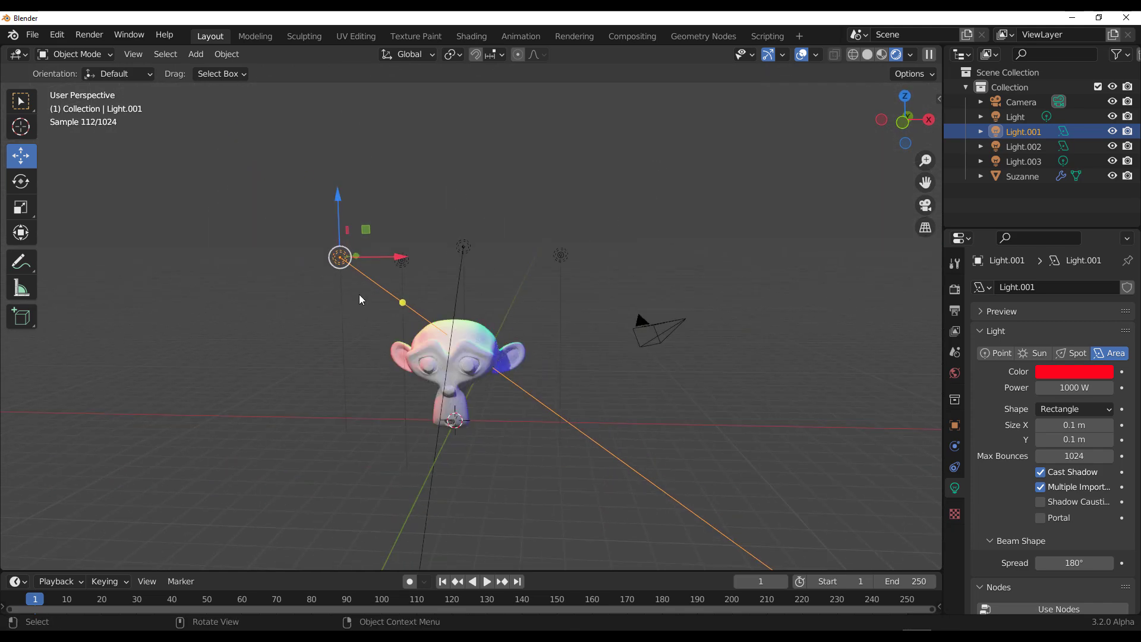
Step: Lower Light.003 and place it in front of the monkey head at about X -0.79 m, Y -6.1 m, Z 4.3 m
{"action": "middle_click_drag", "start_coordinate": [448, 262], "coordinate": [505, 259]}
{"action": "left_click", "coordinate": [506, 253]}
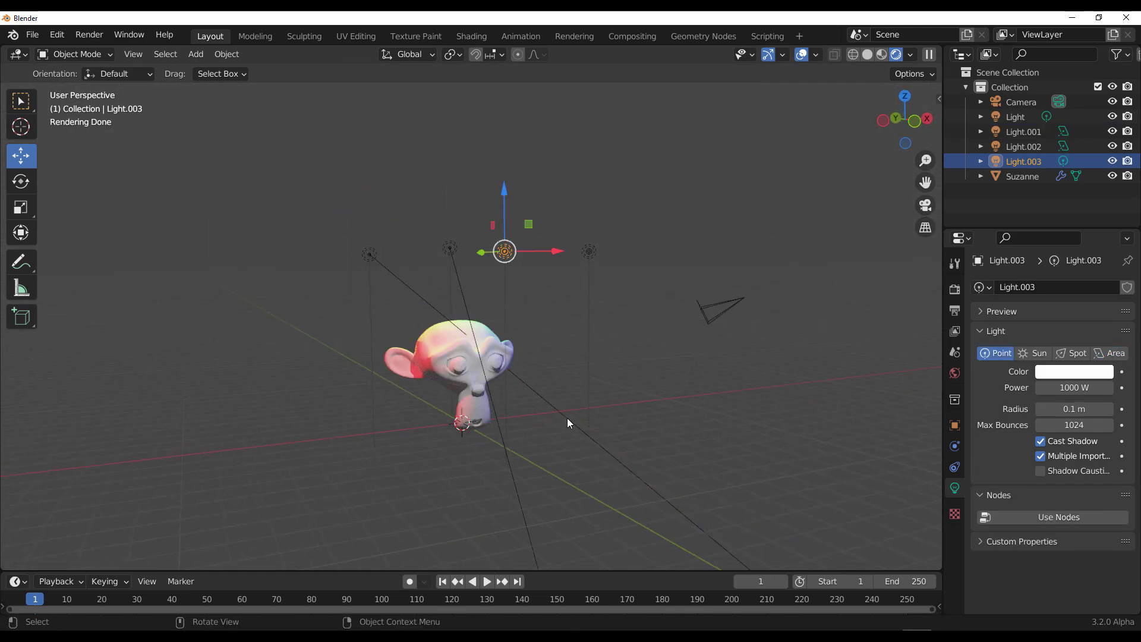
{"action": "left_click_drag", "start_coordinate": [514, 200], "coordinate": [564, 336]}
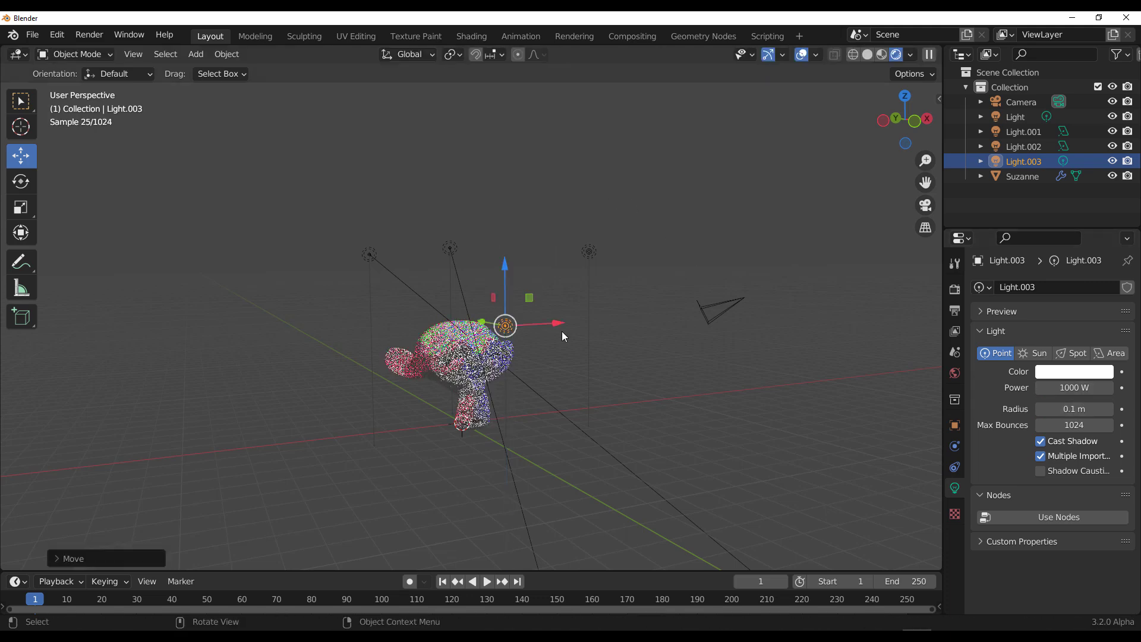
{"action": "middle_click_drag", "start_coordinate": [562, 331], "coordinate": [668, 390]}
{"action": "left_click_drag", "start_coordinate": [593, 321], "coordinate": [611, 322]}
{"action": "middle_click_drag", "start_coordinate": [656, 370], "coordinate": [550, 387]}
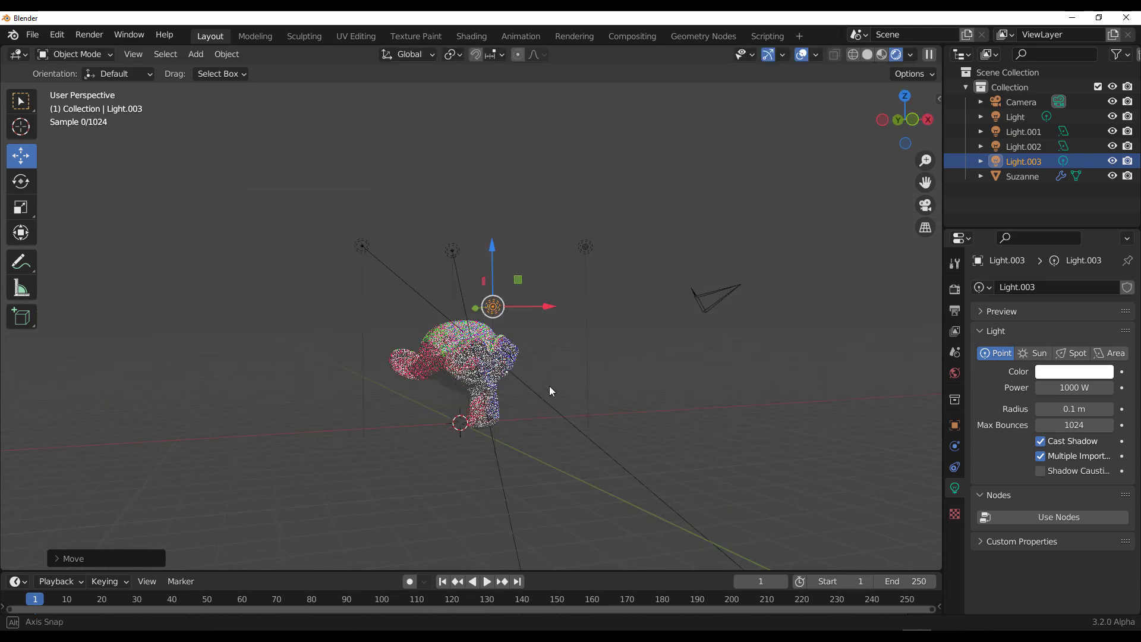
{"action": "scroll", "coordinate": [549, 386], "scroll_direction": "up", "scroll_amount": 5}
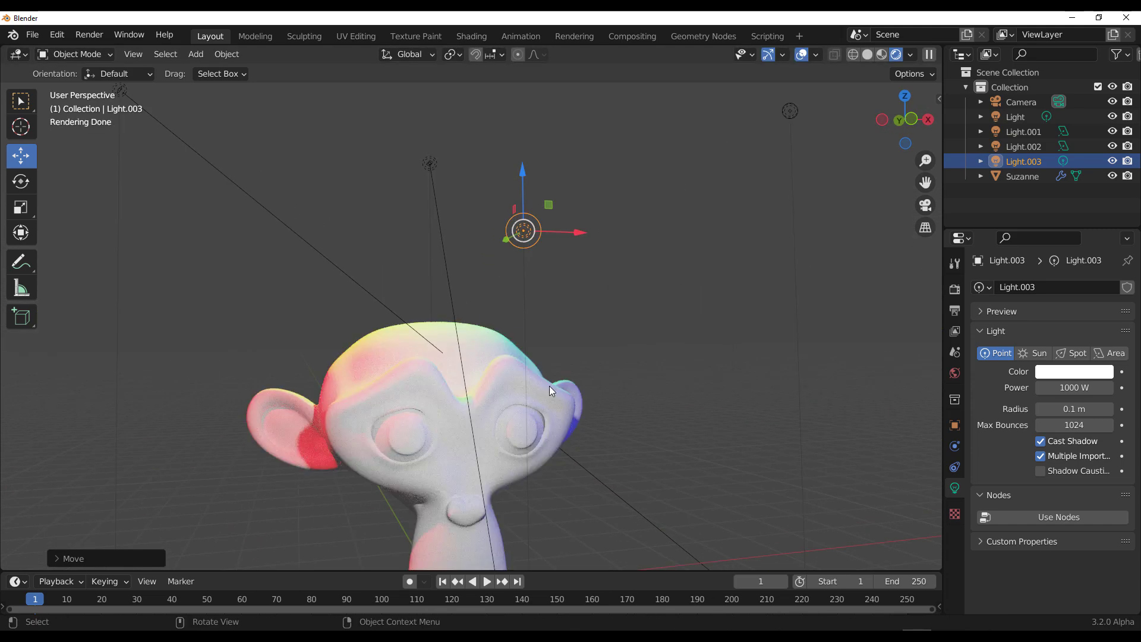
{"action": "scroll", "coordinate": [547, 390], "scroll_direction": "down", "scroll_amount": 4}
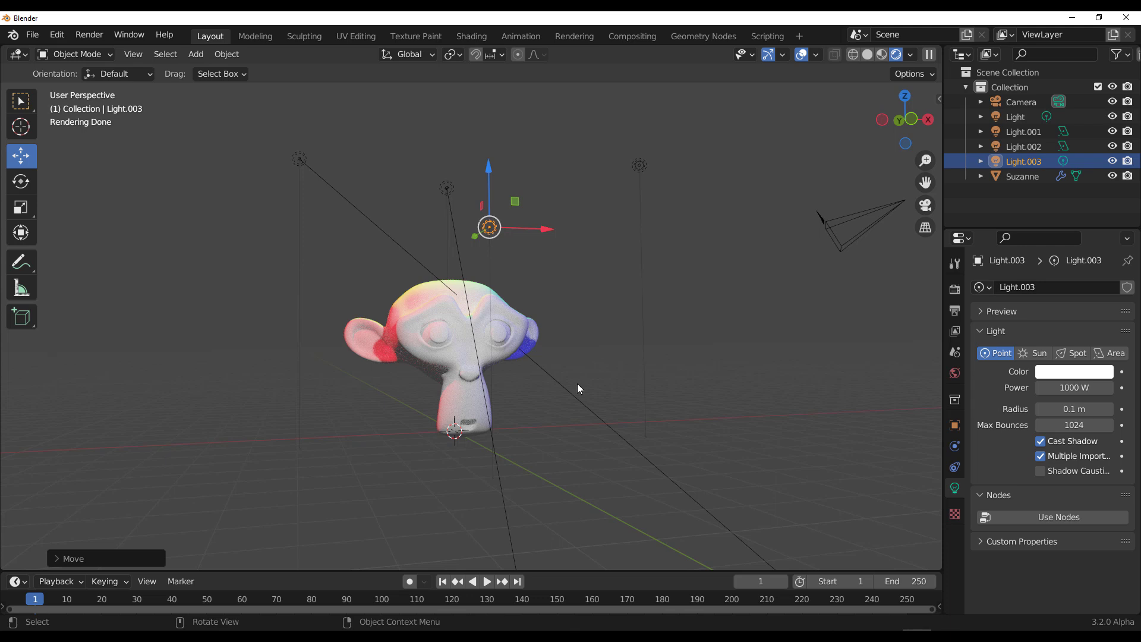
{"action": "middle_click_drag", "start_coordinate": [626, 328], "coordinate": [604, 340]}
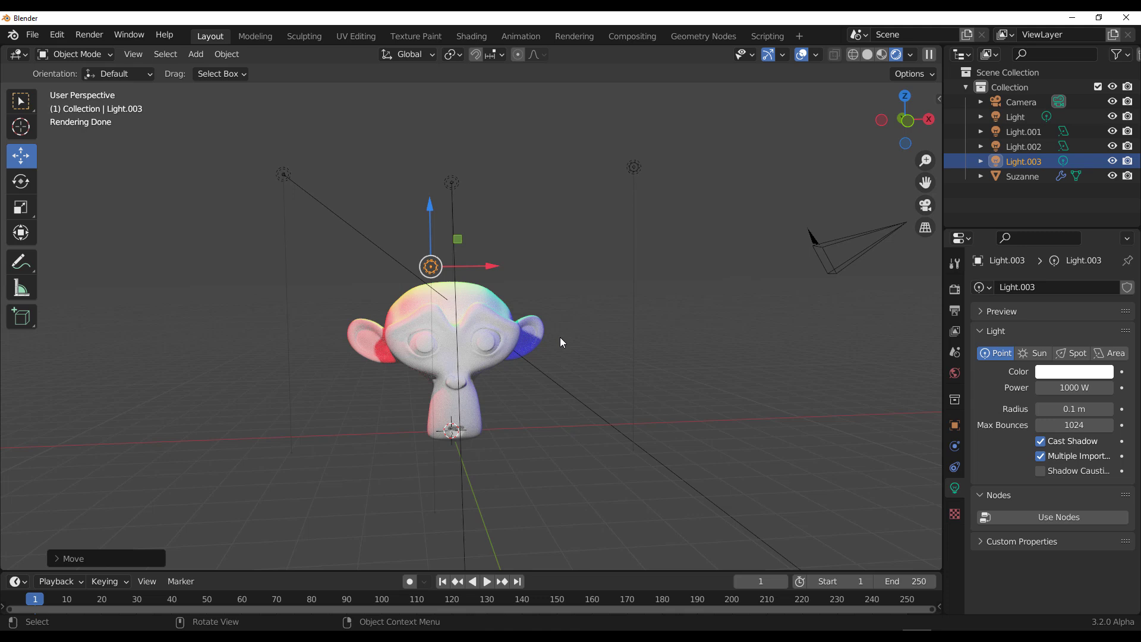
Step: Assign the blue light named Light to the Side lights light group in its object shading properties
{"action": "left_click", "coordinate": [955, 425]}
{"action": "scroll", "coordinate": [989, 467], "scroll_direction": "down", "scroll_amount": 1}
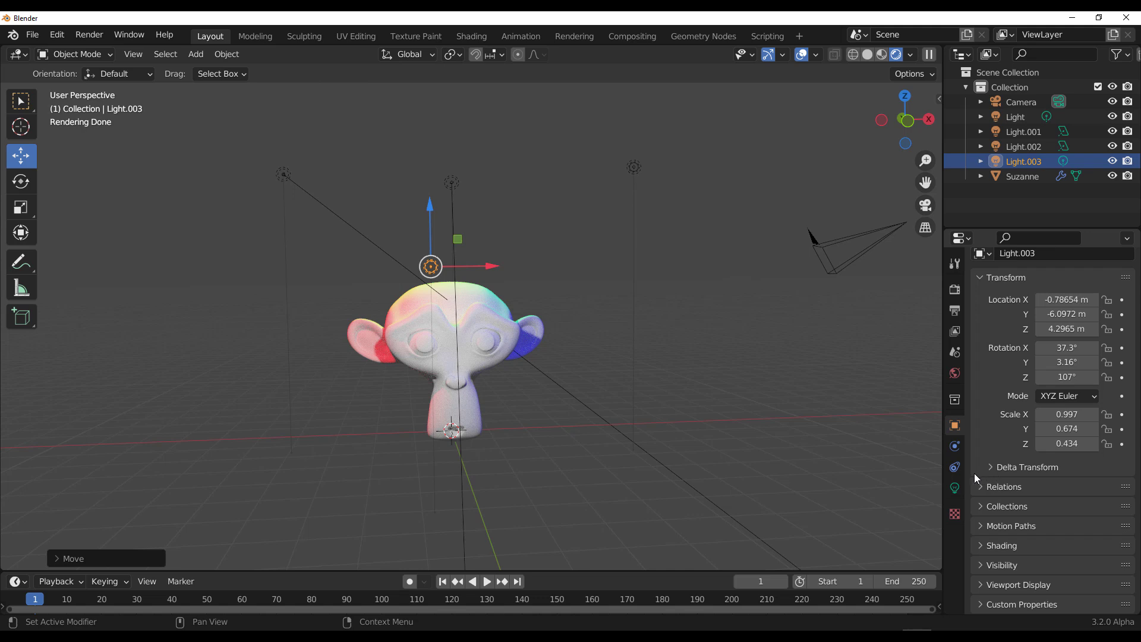
{"action": "left_click", "coordinate": [279, 174]}
{"action": "left_click", "coordinate": [634, 167]}
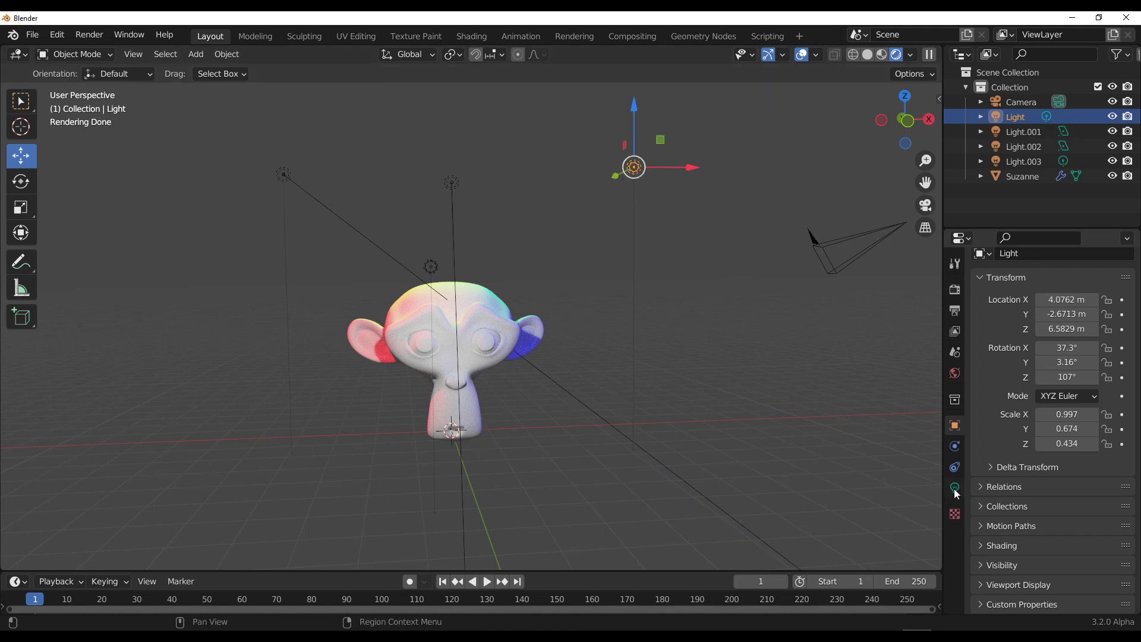
{"action": "left_click", "coordinate": [1002, 545]}
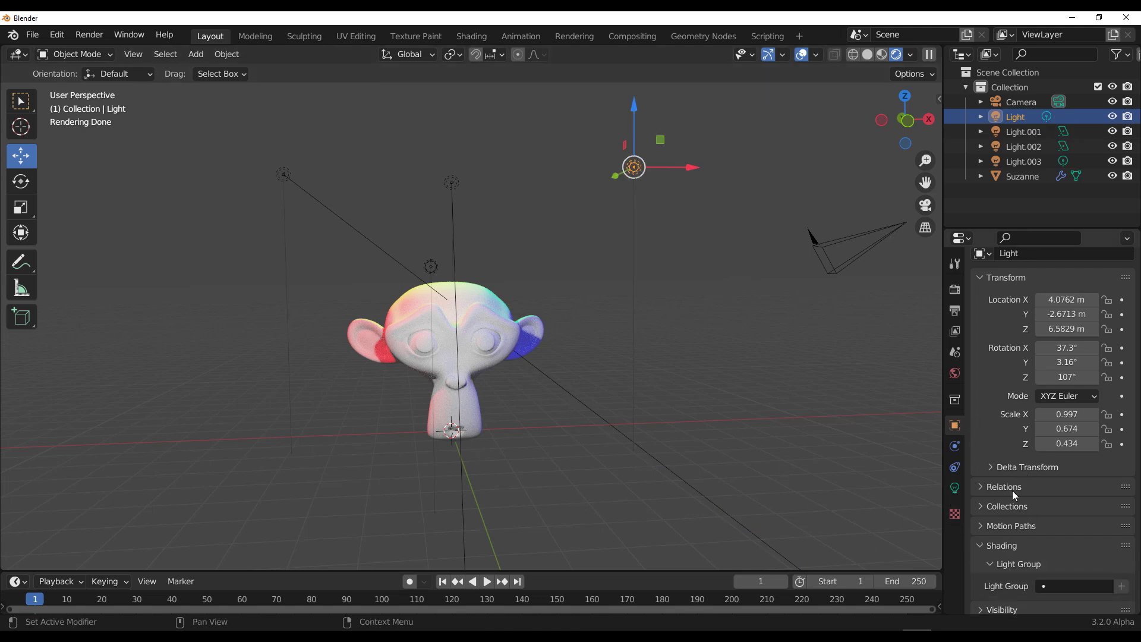
{"action": "scroll", "coordinate": [1034, 499], "scroll_direction": "down", "scroll_amount": 2}
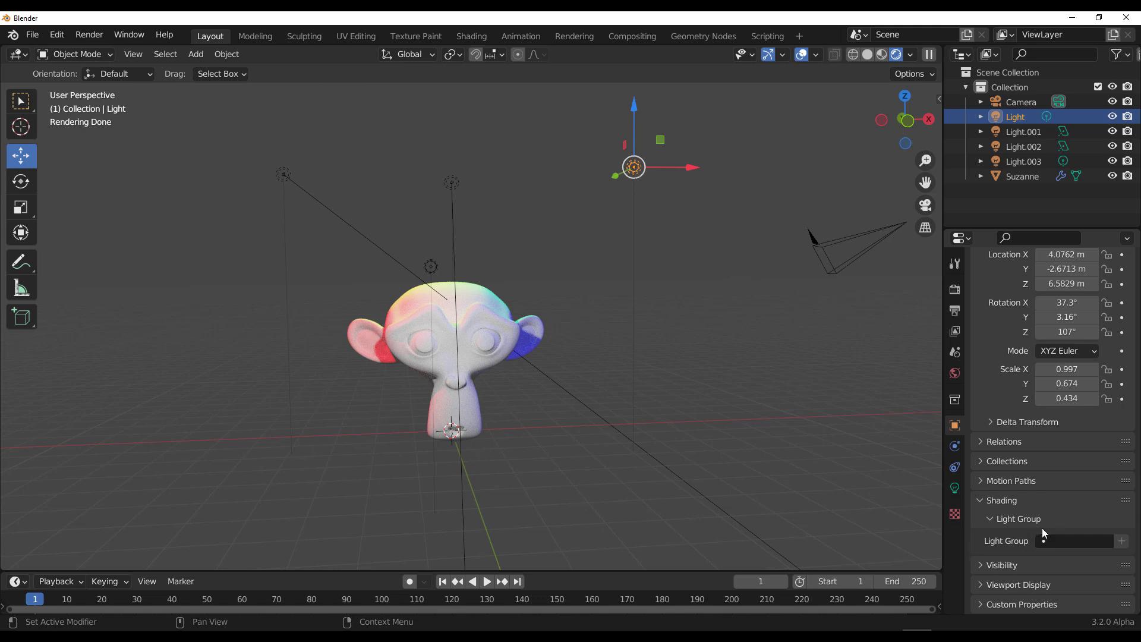
{"action": "left_click", "coordinate": [1072, 540]}
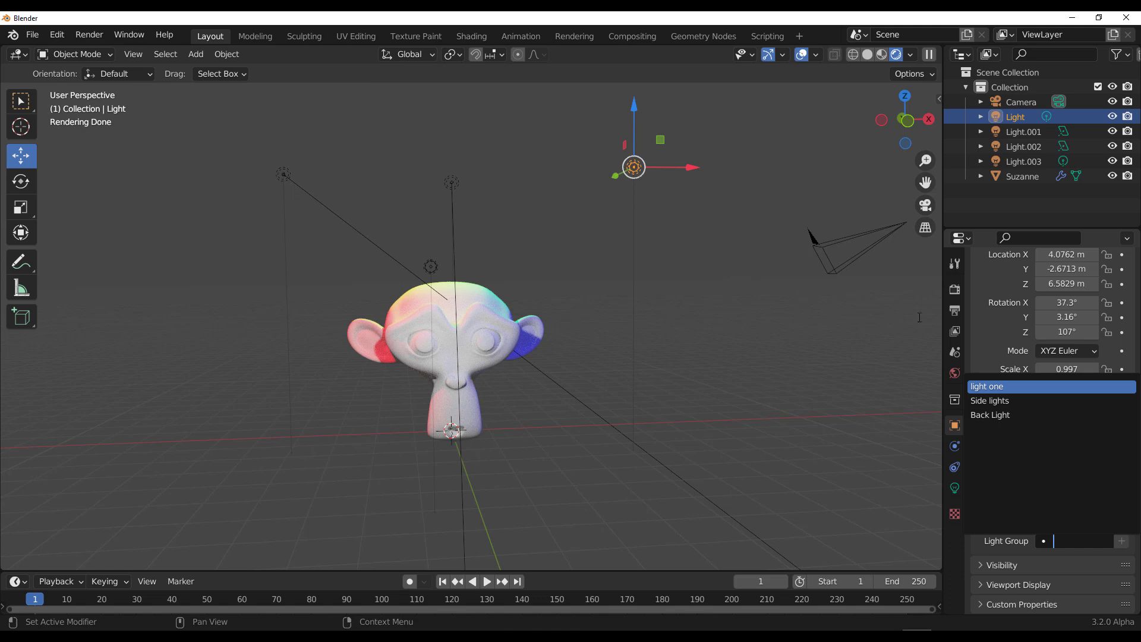
{"action": "left_click", "coordinate": [981, 401]}
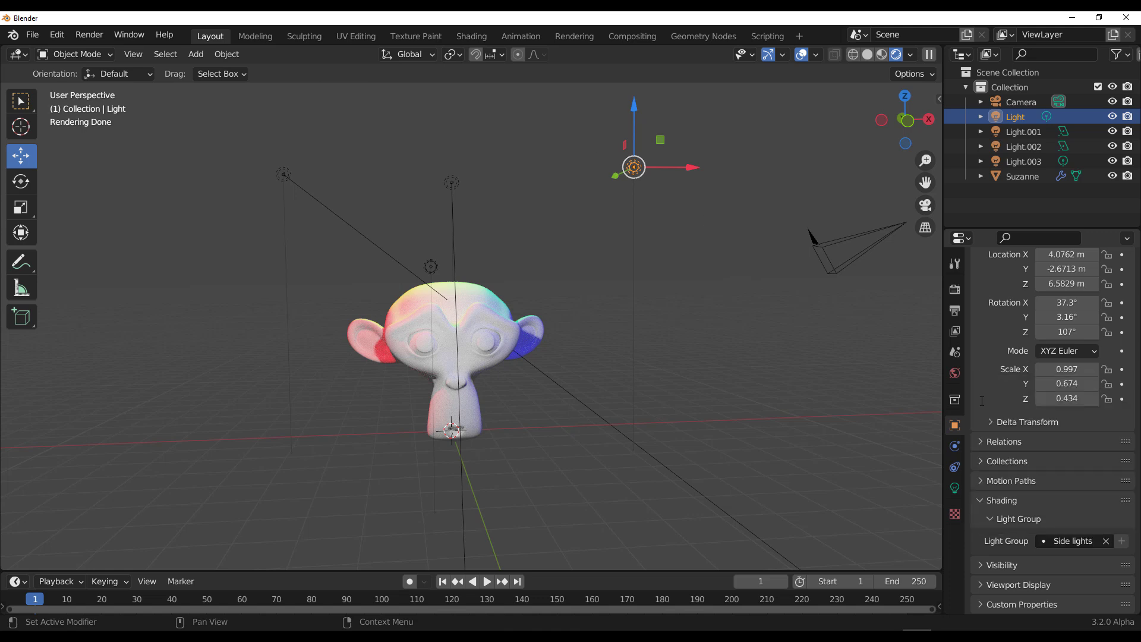
Step: Assign the red Light.001 to the Side lights light group
{"action": "left_click", "coordinate": [284, 176]}
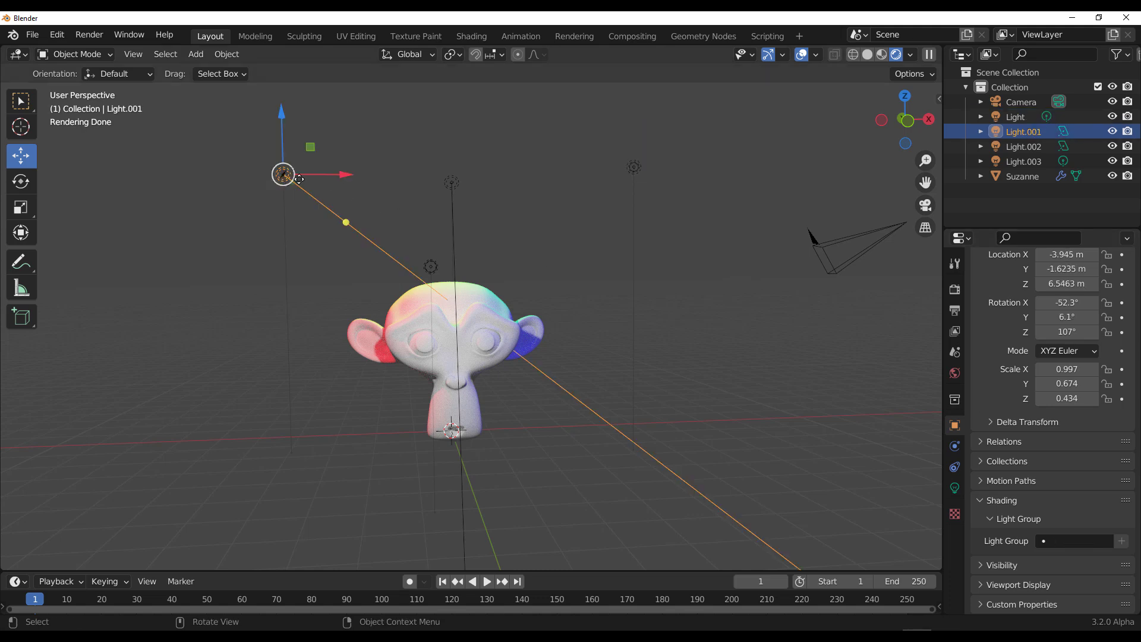
{"action": "left_click", "coordinate": [1064, 540]}
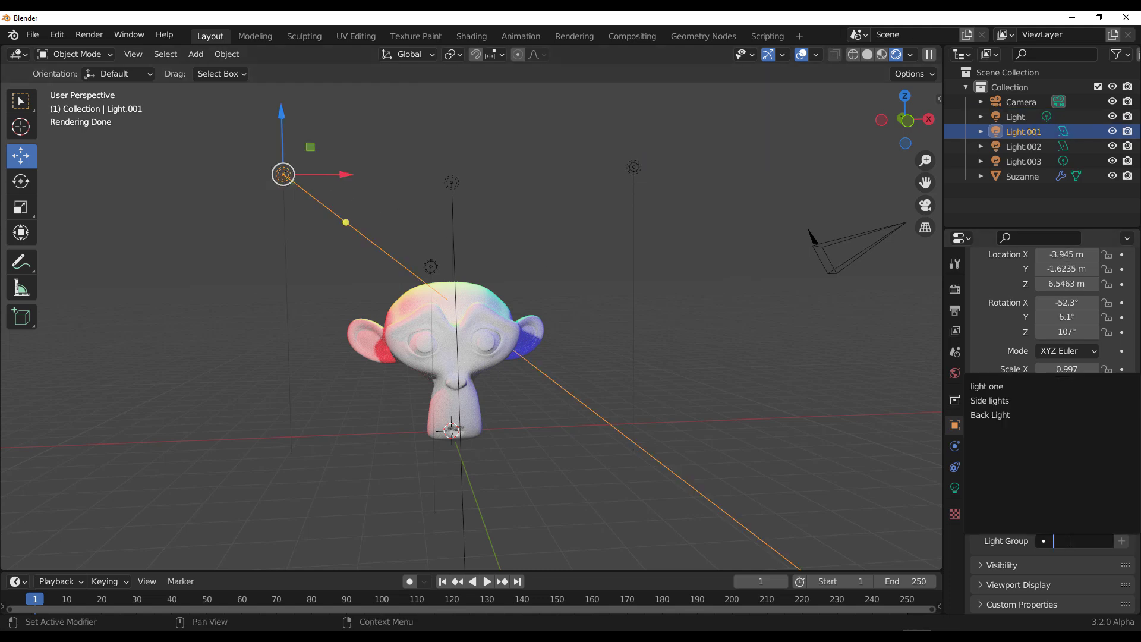
{"action": "left_click", "coordinate": [996, 401]}
Step: Assign the green Light.002 to the Back Light light group
{"action": "middle_click_drag", "start_coordinate": [497, 253], "coordinate": [427, 181]}
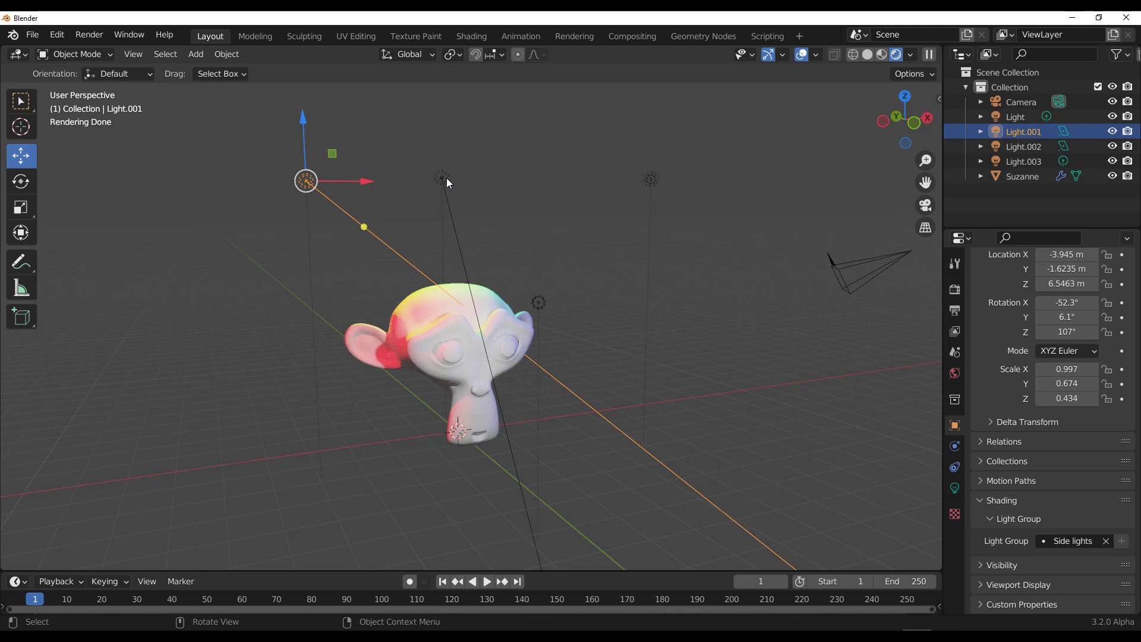
{"action": "left_click", "coordinate": [443, 177]}
{"action": "left_click", "coordinate": [1070, 541]}
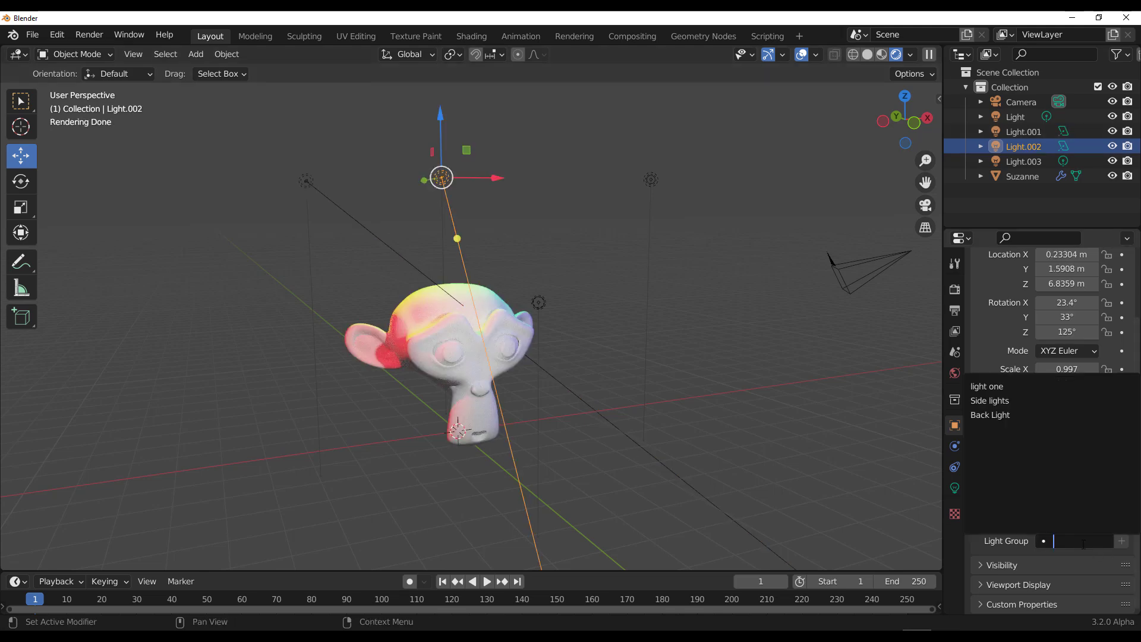
{"action": "left_click", "coordinate": [1033, 414]}
Step: Assign the white front light, Light.003, to the light group named light one
{"action": "middle_click_drag", "start_coordinate": [552, 362], "coordinate": [731, 294]}
{"action": "left_click", "coordinate": [731, 294]}
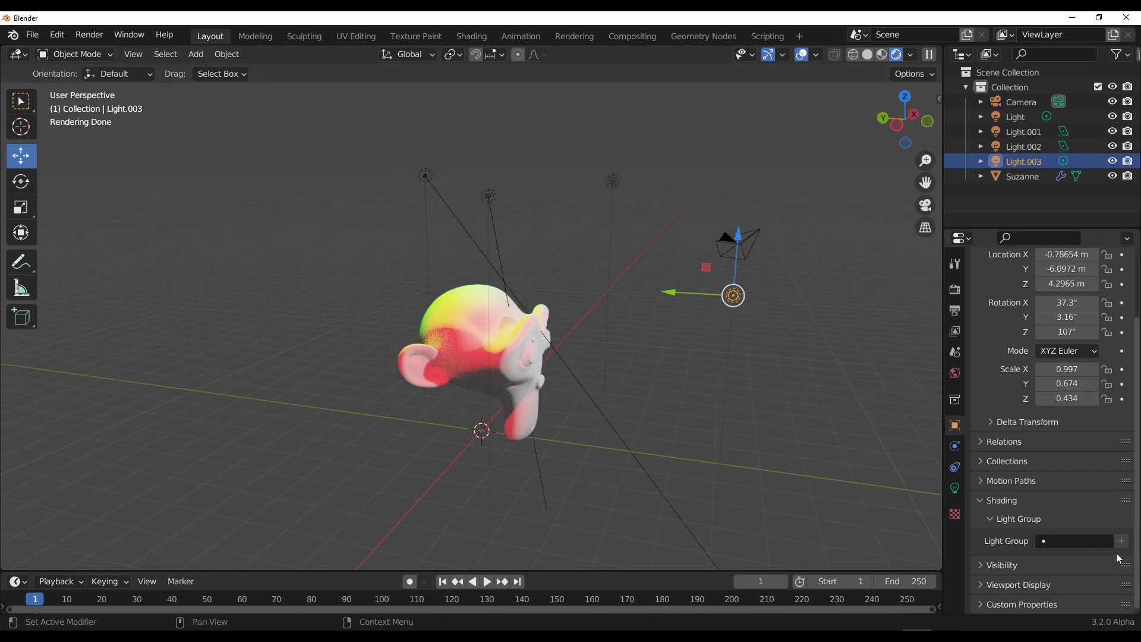
{"action": "left_click", "coordinate": [1069, 541]}
{"action": "left_click", "coordinate": [998, 387]}
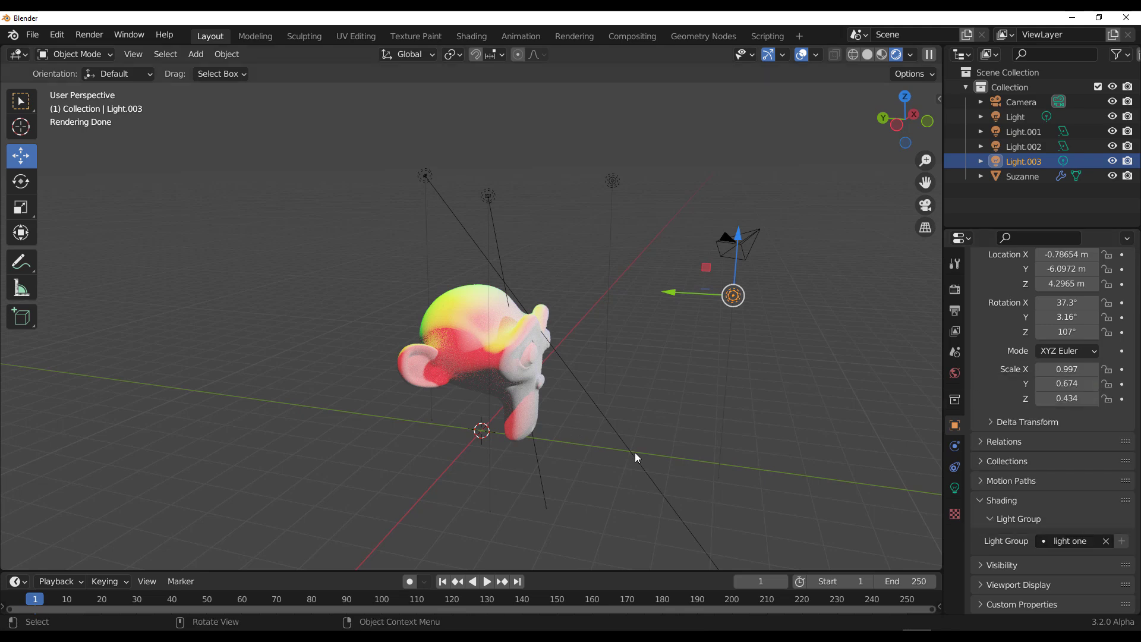
Step: Select the camera and switch the viewport to the active camera's view
{"action": "middle_click_drag", "start_coordinate": [635, 458], "coordinate": [586, 426]}
{"action": "left_click", "coordinate": [816, 247]}
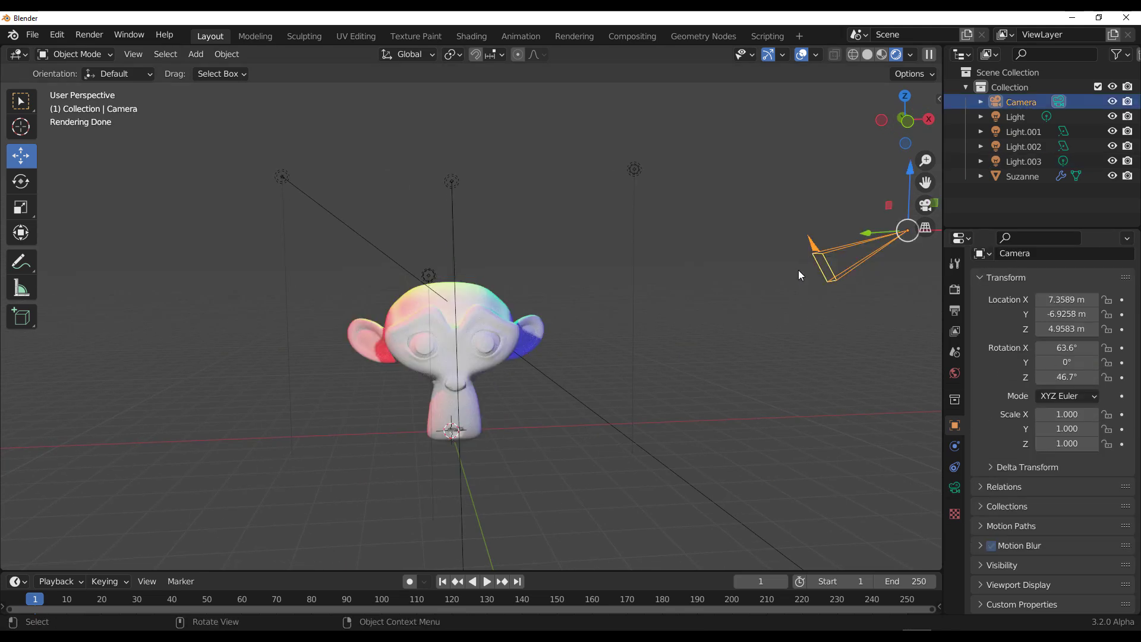
{"action": "left_click", "coordinate": [131, 54]}
{"action": "mouse_move", "coordinate": [258, 204]}
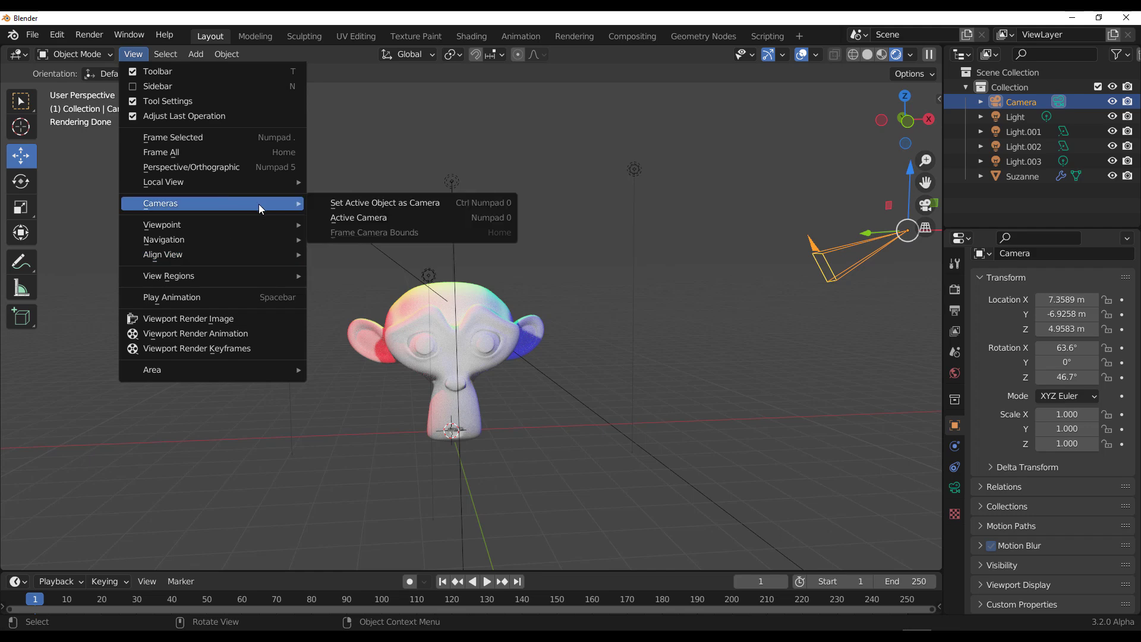
{"action": "left_click", "coordinate": [415, 217]}
Step: Lock the camera to the view and reframe it so the whole monkey head sits inside the camera frame
{"action": "key", "text": "n"}
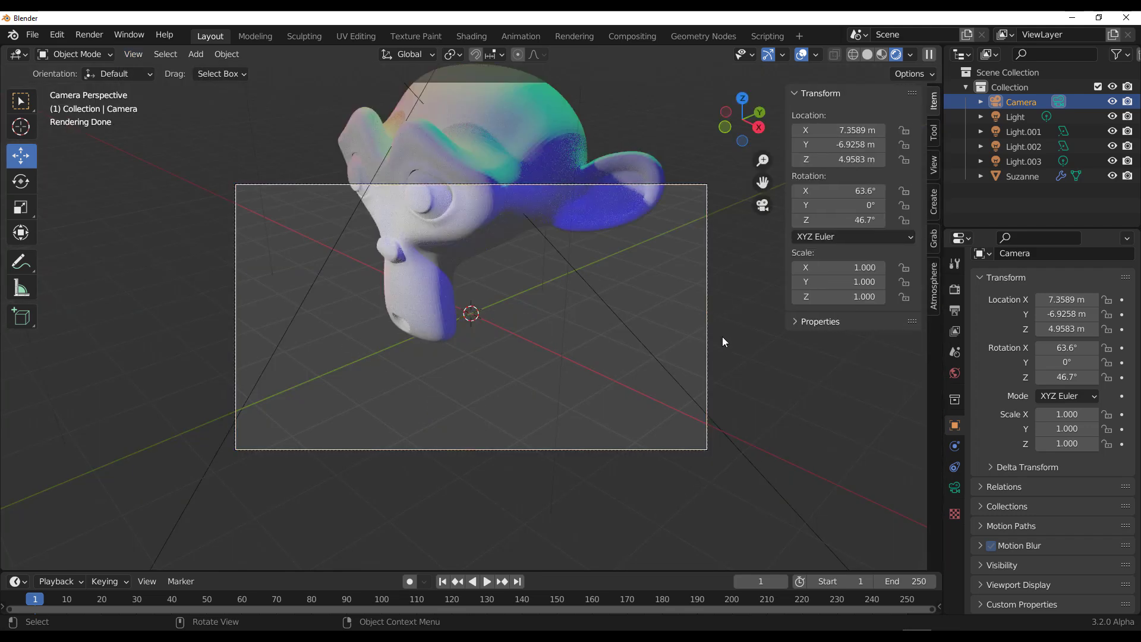
{"action": "left_click", "coordinate": [934, 165]}
{"action": "left_click", "coordinate": [865, 280]}
{"action": "middle_click_drag", "start_coordinate": [487, 335], "coordinate": [552, 376]}
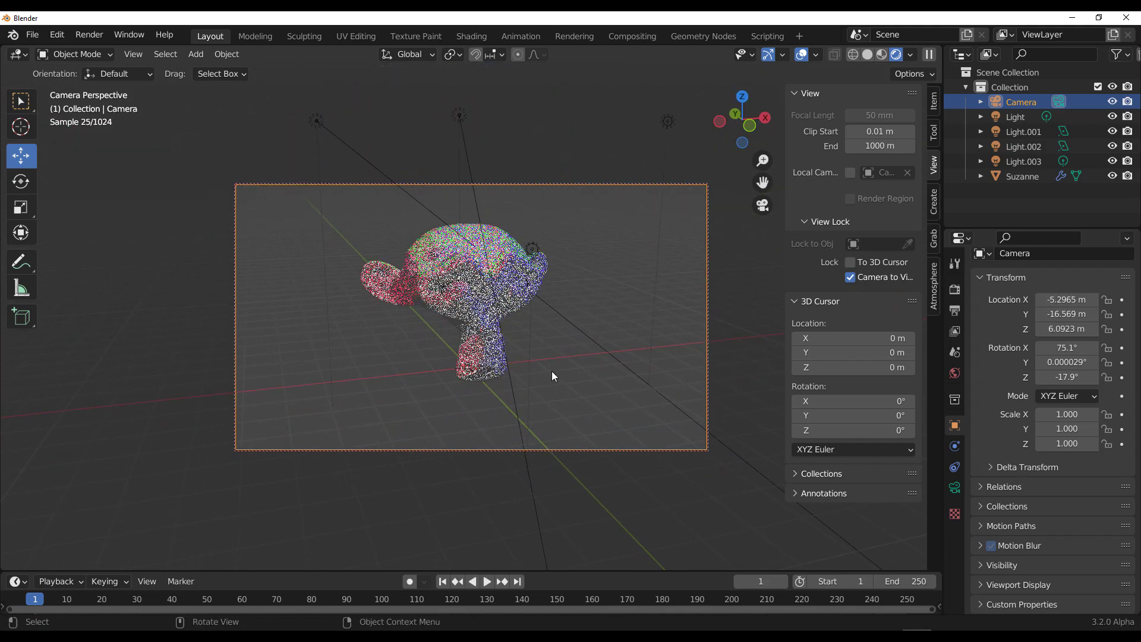
Step: Add a mesh plane as a floor, scale it up to about 30.15, and bring the camera closer to the monkey head
{"action": "key", "text": "shift+a"}
{"action": "mouse_move", "coordinate": [440, 297]}
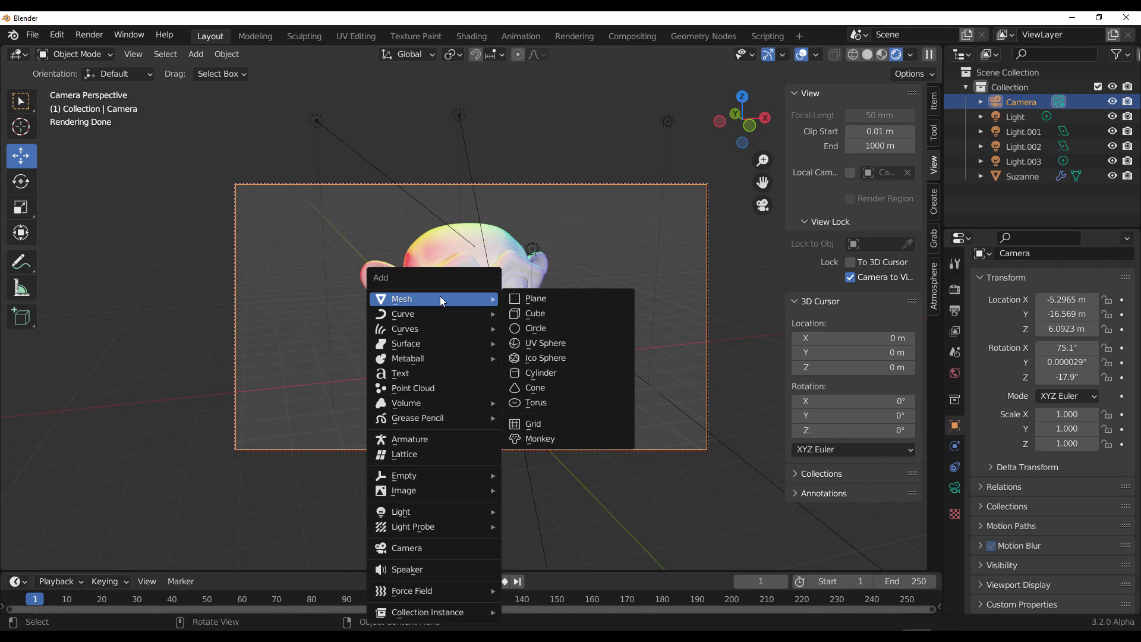
{"action": "left_click", "coordinate": [562, 302]}
{"action": "key", "text": "s"}
{"action": "left_click", "coordinate": [547, 248]}
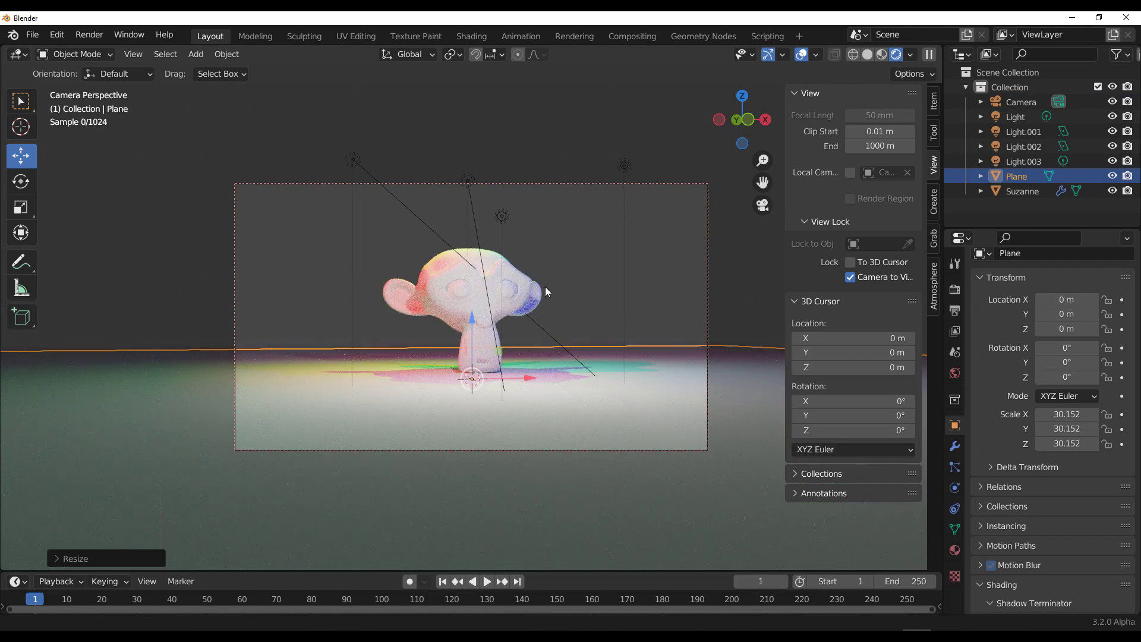
{"action": "scroll", "coordinate": [538, 282], "scroll_direction": "up", "scroll_amount": 3}
{"action": "left_click", "coordinate": [568, 187]}
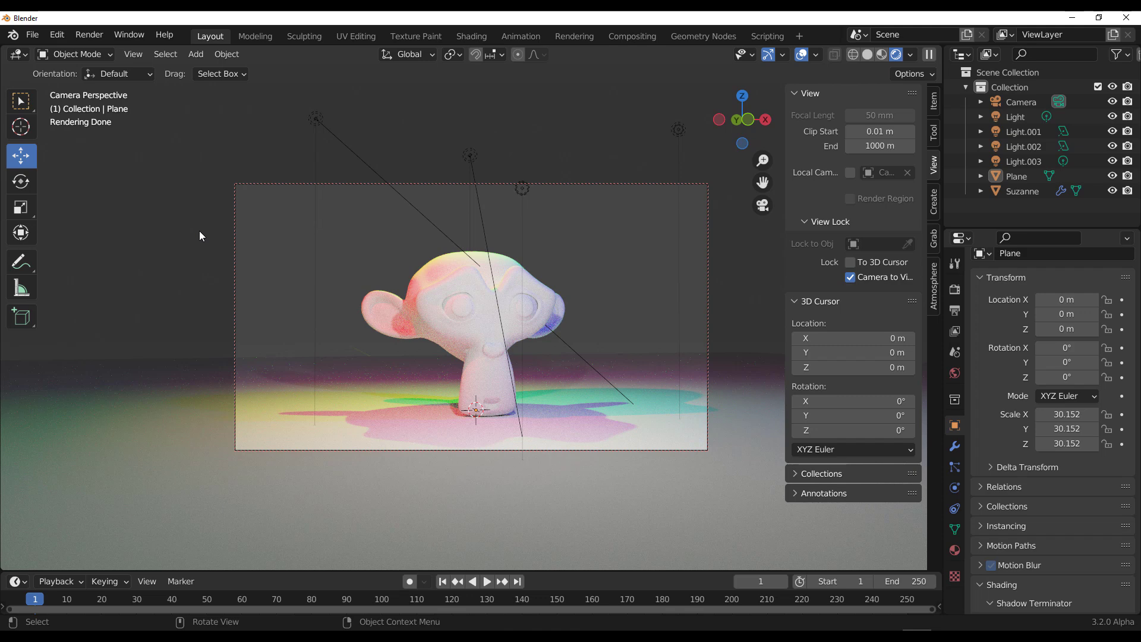
Step: Render a test image of the scene, stop the render partway, and close the render window
{"action": "left_click", "coordinate": [90, 35]}
{"action": "left_click", "coordinate": [111, 52]}
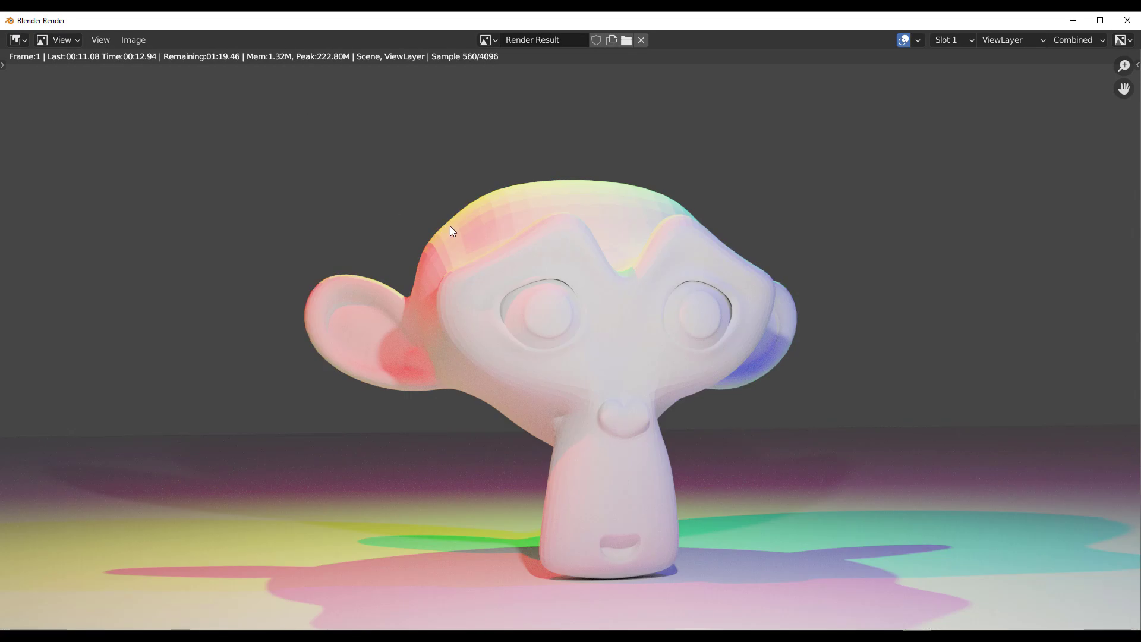
{"action": "key", "text": "Escape"}
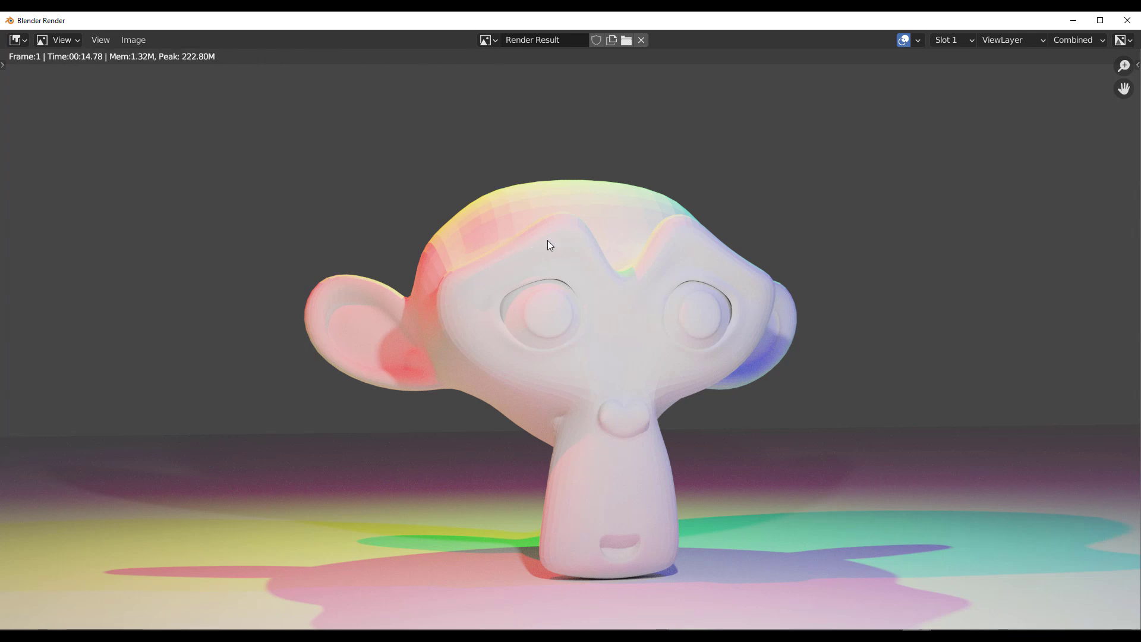
{"action": "left_click", "coordinate": [1127, 20]}
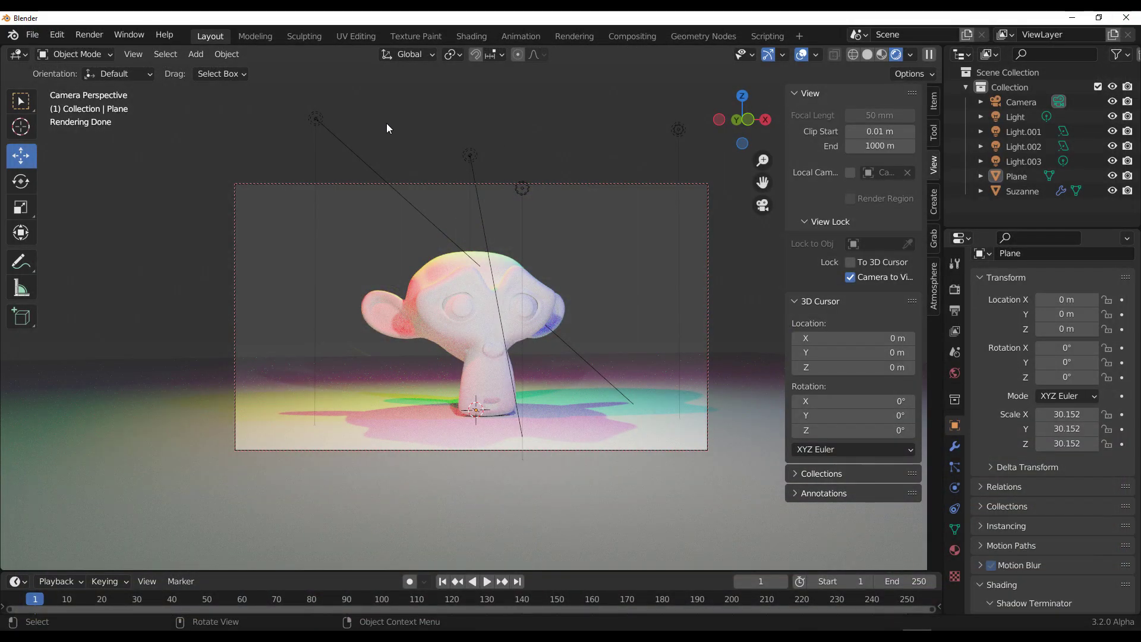
Step: Switch to the Compositing workspace, enable nodes, and examine the light group outputs on the Render Layers node
{"action": "left_click", "coordinate": [634, 36]}
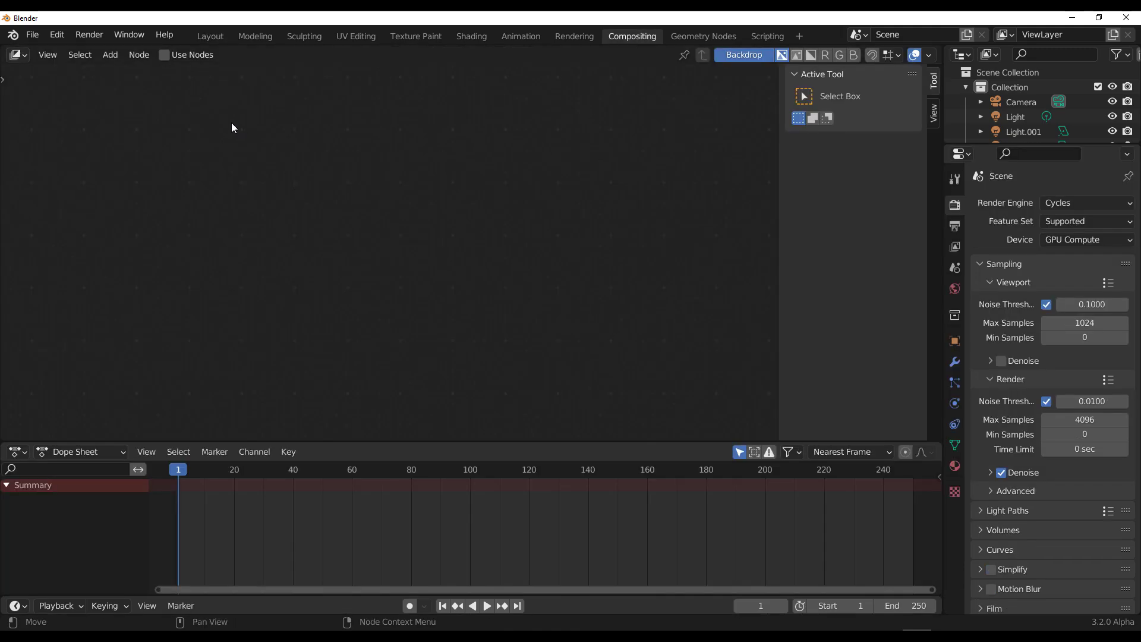
{"action": "left_click", "coordinate": [164, 55]}
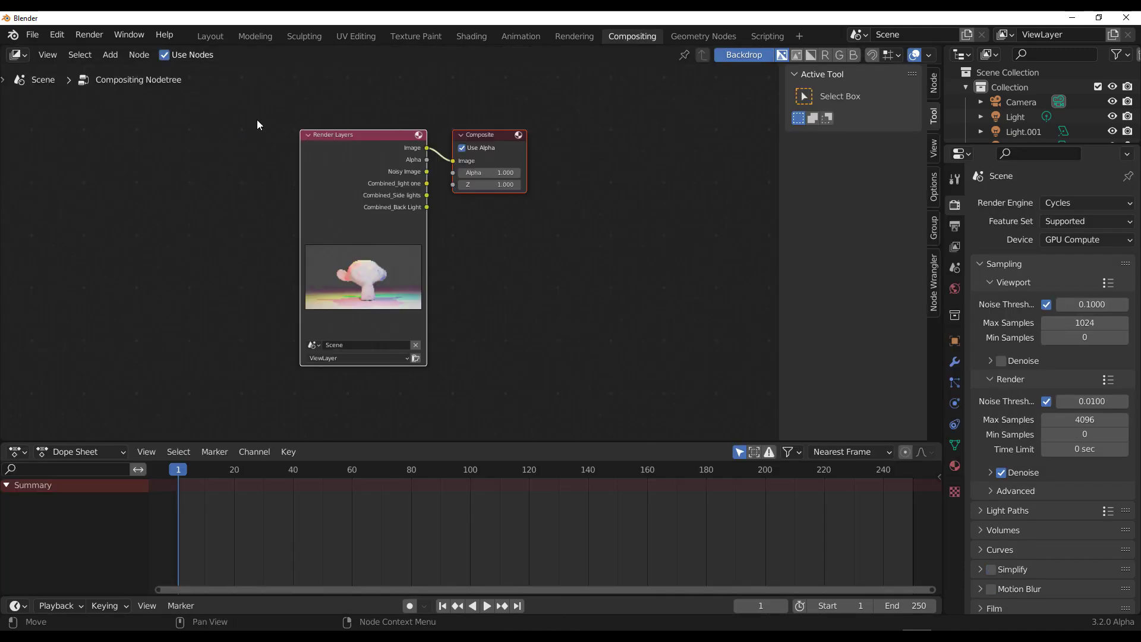
{"action": "scroll", "coordinate": [430, 231], "scroll_direction": "up", "scroll_amount": 6}
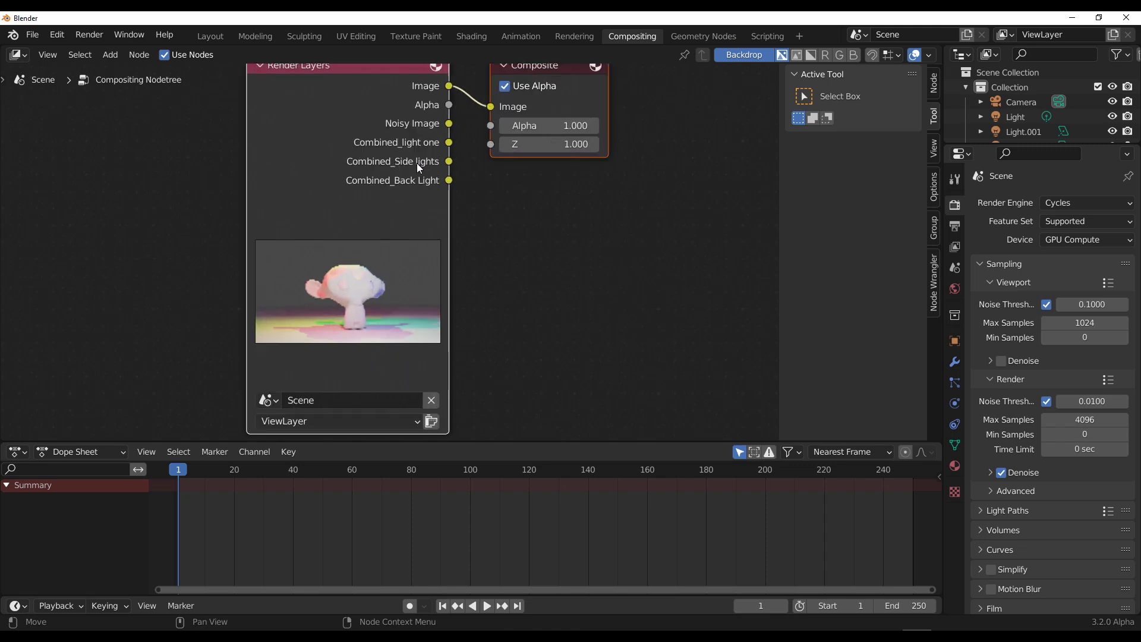
{"action": "middle_click_drag", "start_coordinate": [422, 152], "coordinate": [285, 273]}
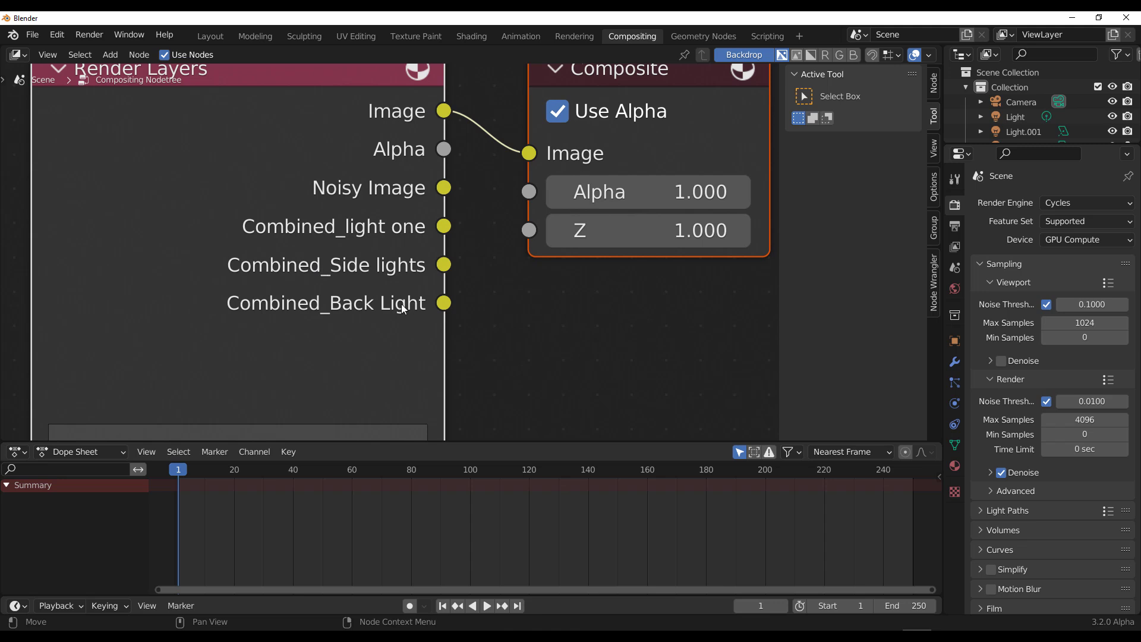
{"action": "scroll", "coordinate": [377, 331], "scroll_direction": "down", "scroll_amount": 8}
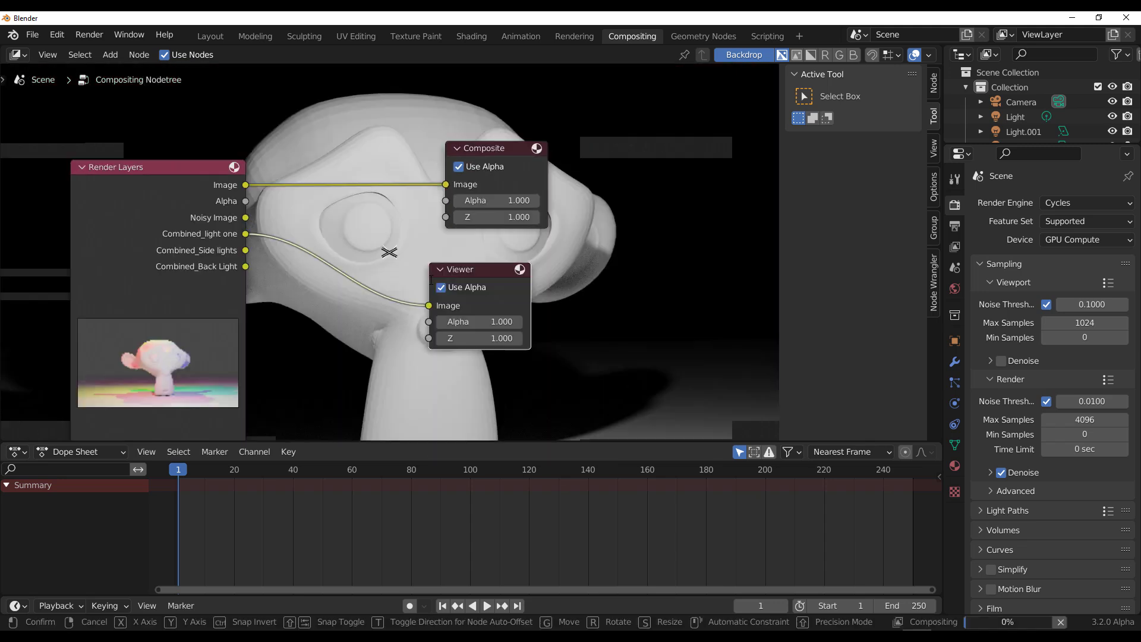
Step: Preview the Combined_light one pass through a Viewer node and arrange the Viewer and Composite nodes apart from Render Layers
{"action": "key", "text": "g"}
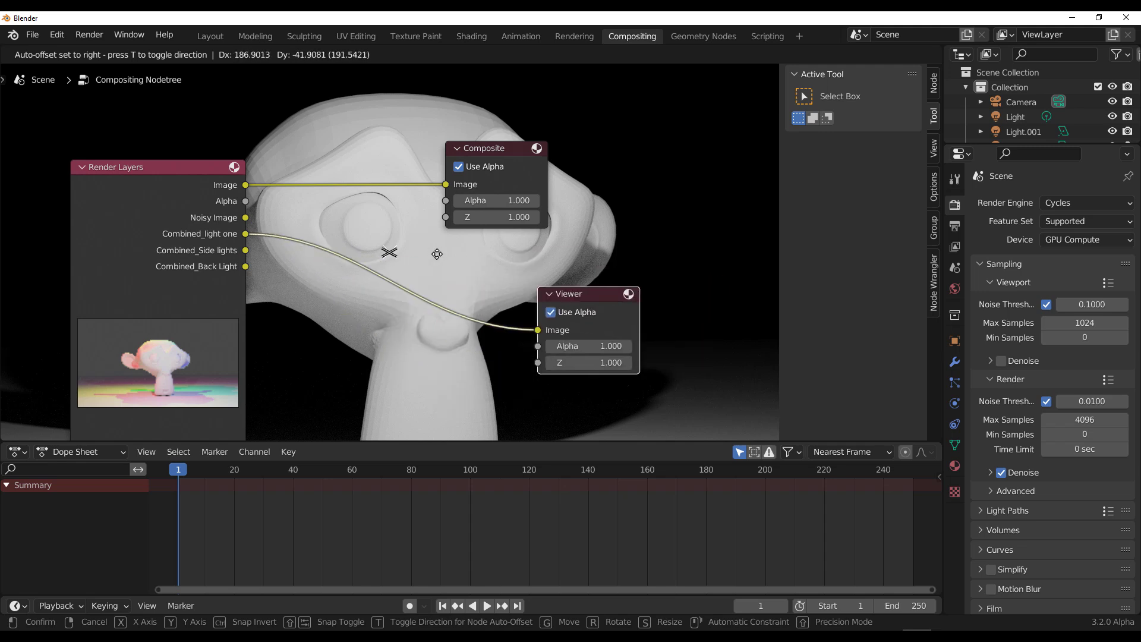
{"action": "left_click", "coordinate": [537, 282]}
{"action": "scroll", "coordinate": [544, 249], "scroll_direction": "down", "scroll_amount": 4}
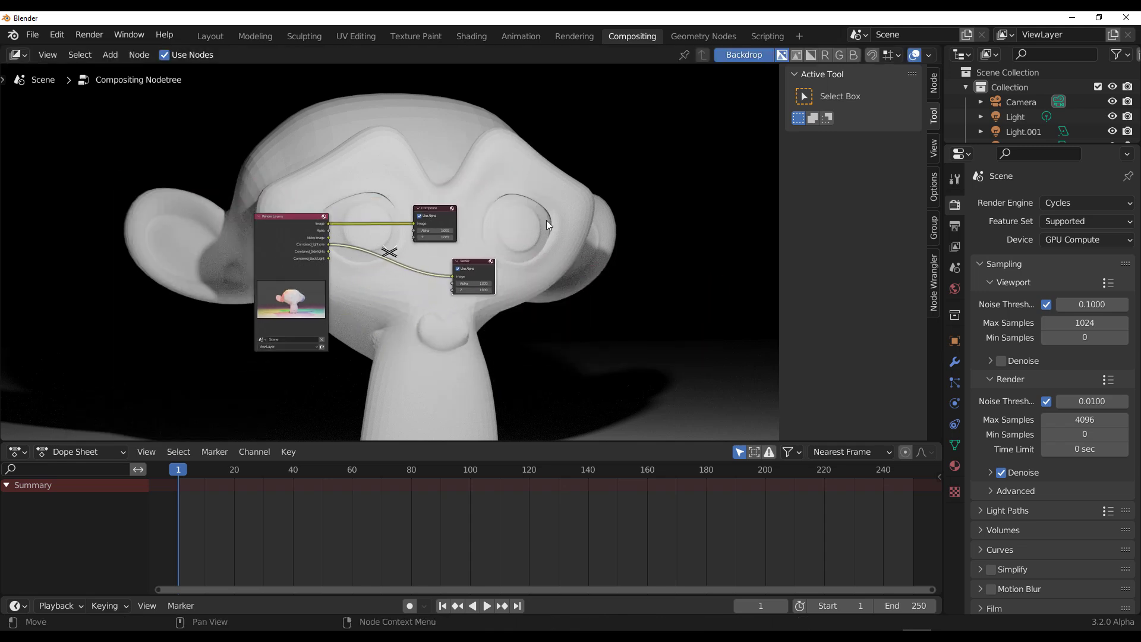
{"action": "scroll", "coordinate": [574, 257], "scroll_direction": "up", "scroll_amount": 1}
{"action": "left_click_drag", "start_coordinate": [444, 210], "coordinate": [485, 205]}
{"action": "right_click_drag", "start_coordinate": [612, 302], "coordinate": [613, 303], "text": "alt"}
{"action": "scroll", "coordinate": [249, 259], "scroll_direction": "up", "scroll_amount": 2}
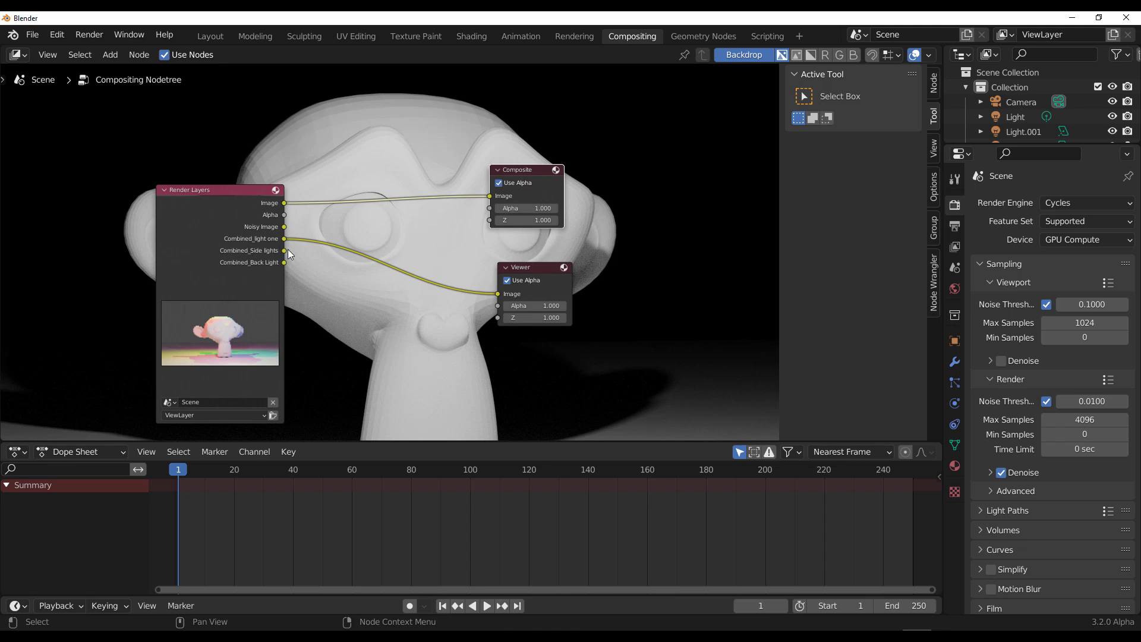
Step: Preview the Combined_Side lights and Combined_Back Light passes in turn through the Viewer, and move Render Layers farther from the output nodes
{"action": "left_click_drag", "start_coordinate": [282, 251], "coordinate": [588, 254]}
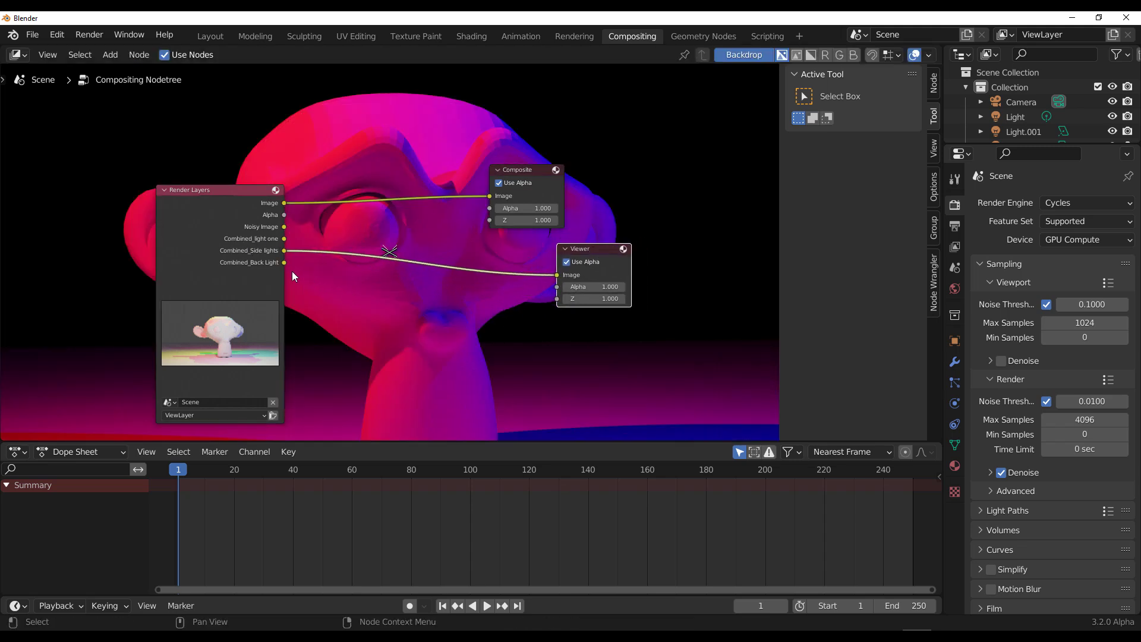
{"action": "left_click_drag", "start_coordinate": [284, 262], "coordinate": [562, 277]}
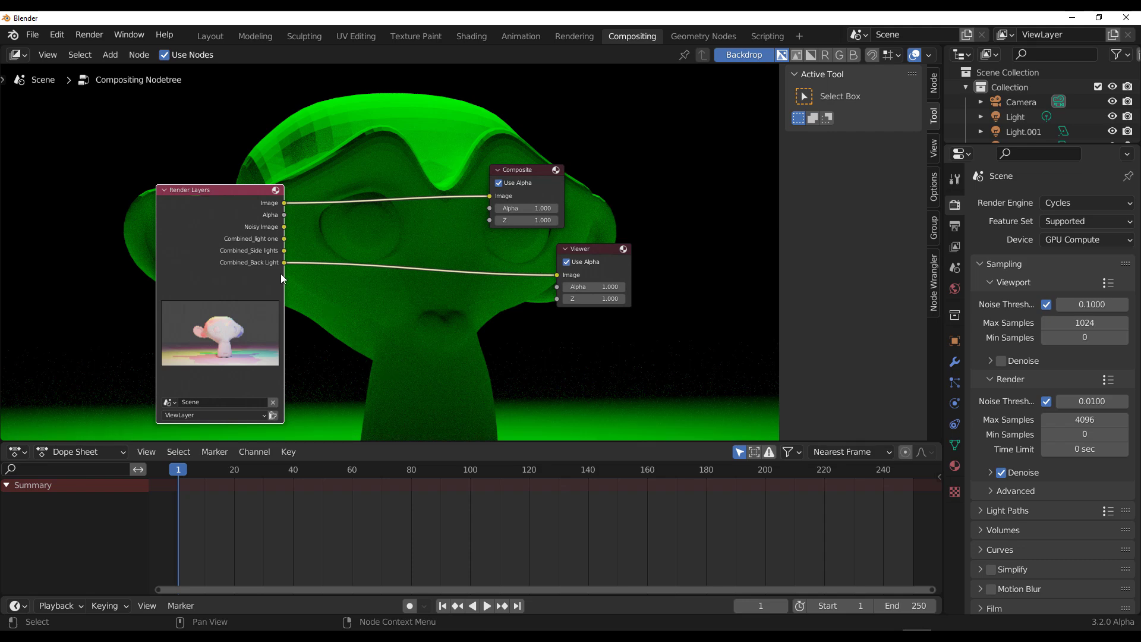
{"action": "left_click_drag", "start_coordinate": [241, 188], "coordinate": [562, 273]}
{"action": "left_click_drag", "start_coordinate": [207, 256], "coordinate": [557, 275]}
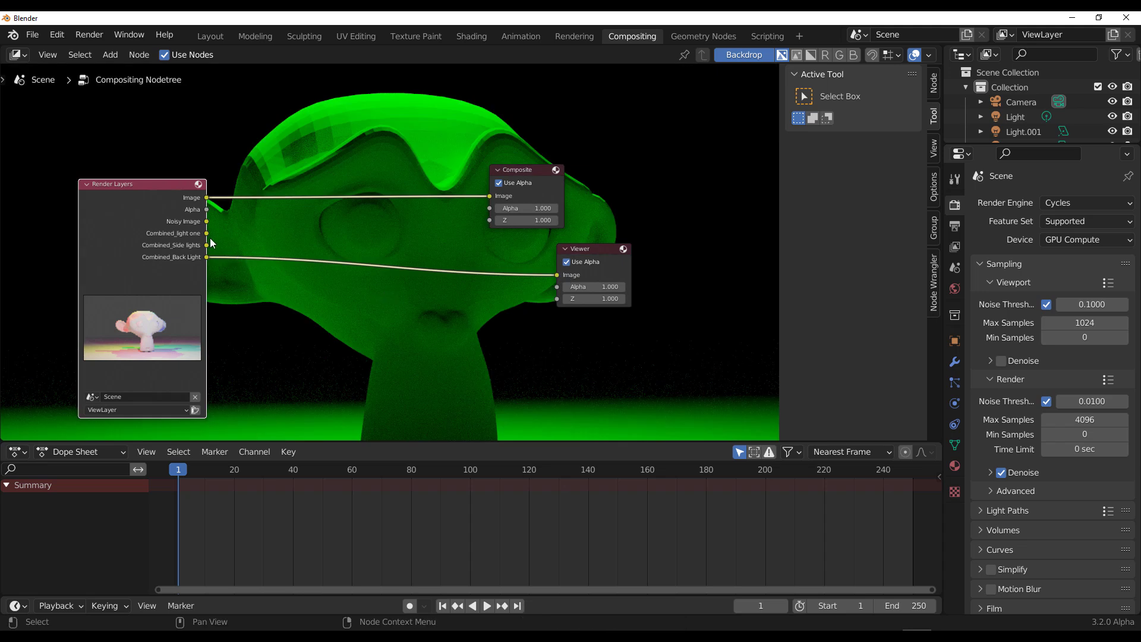
Step: Add a Mix node and link Combined_Side lights to its first Image input and Combined_Back Light to its second
{"action": "left_click_drag", "start_coordinate": [207, 256], "coordinate": [310, 234]}
{"action": "type", "text": "mix"}
{"action": "key", "text": "Return"}
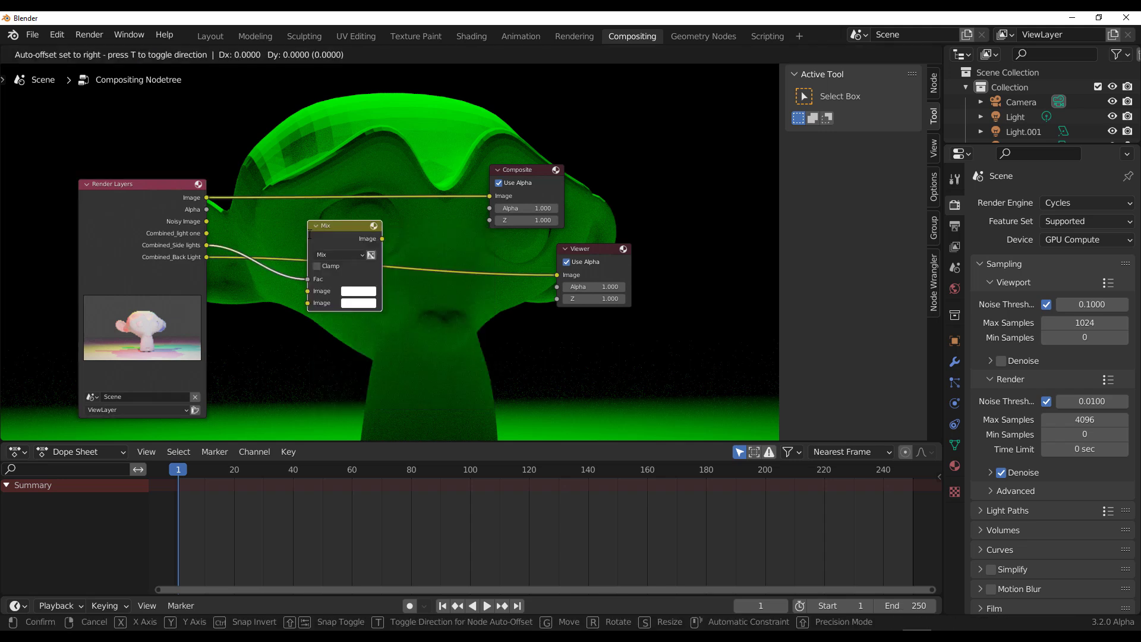
{"action": "left_click", "coordinate": [329, 222]}
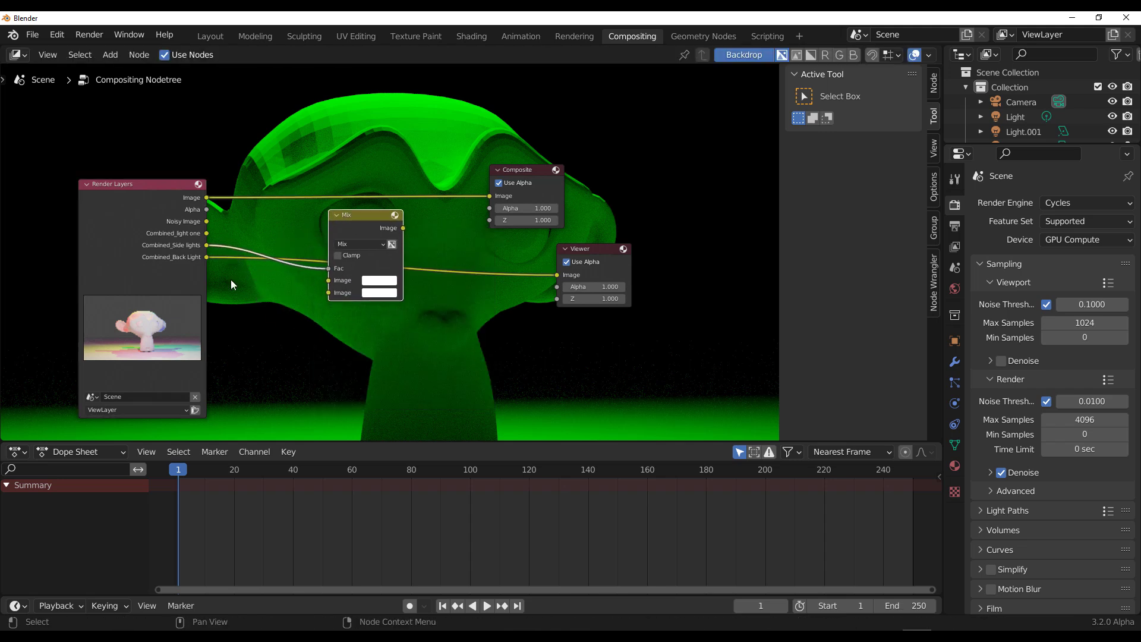
{"action": "left_click_drag", "start_coordinate": [408, 216], "coordinate": [461, 256]}
{"action": "left_click_drag", "start_coordinate": [376, 231], "coordinate": [387, 278]}
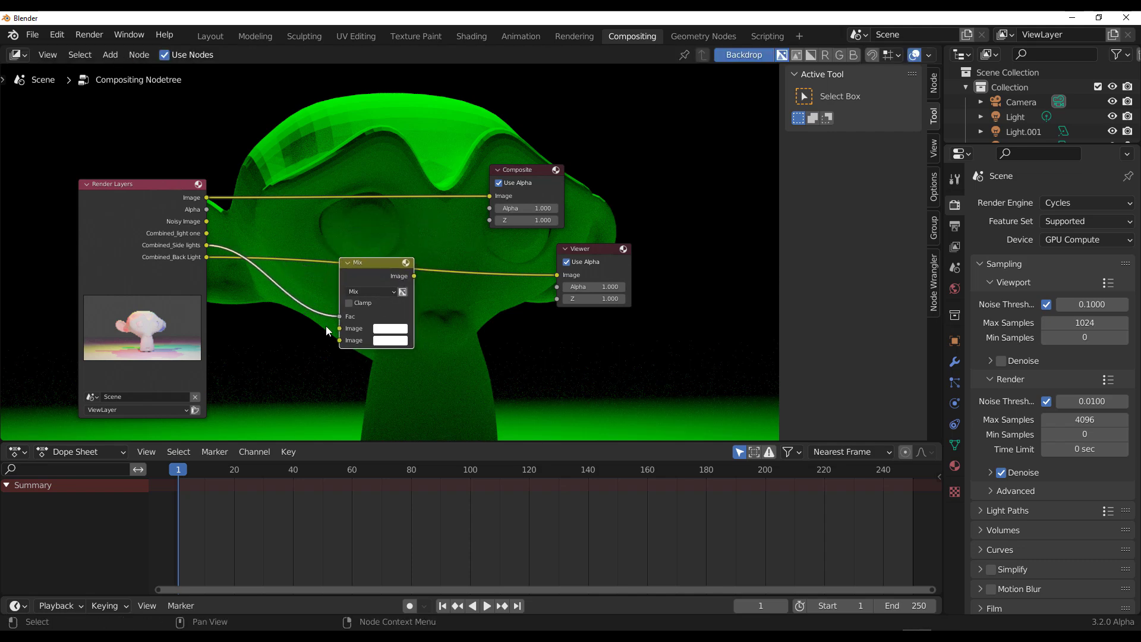
{"action": "left_click_drag", "start_coordinate": [339, 316], "coordinate": [350, 337]}
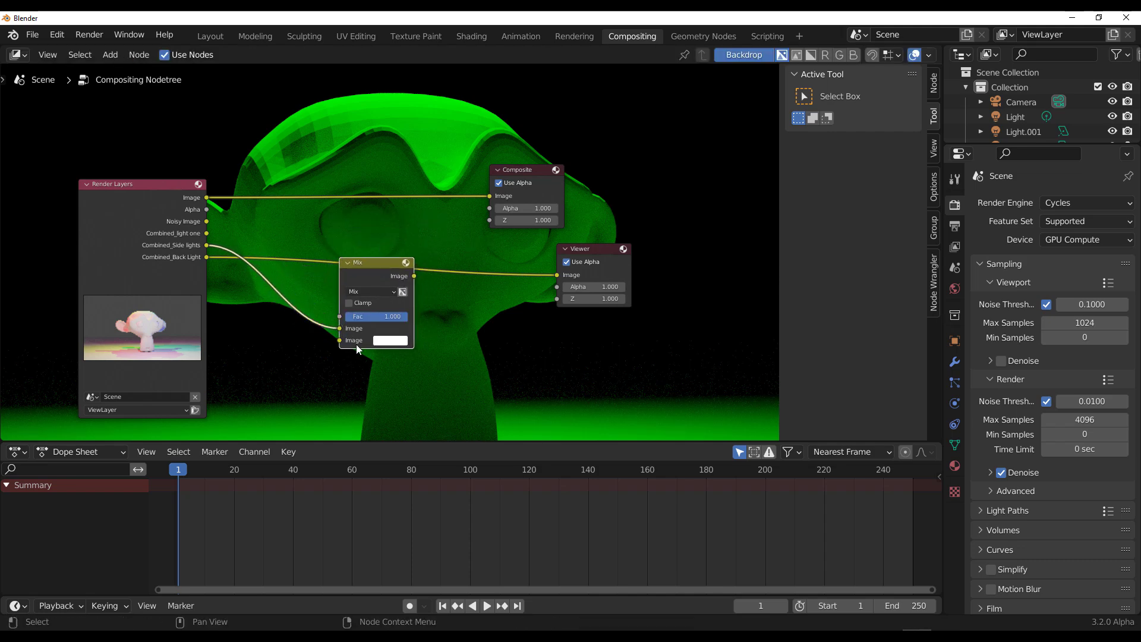
{"action": "left_click_drag", "start_coordinate": [217, 265], "coordinate": [342, 340]}
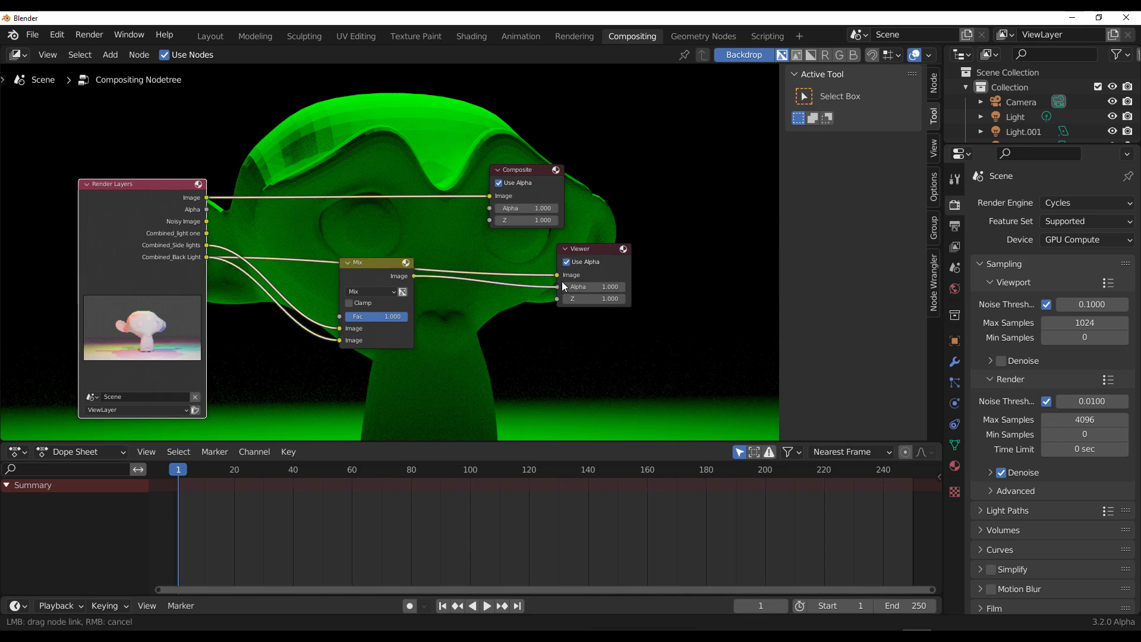
Step: Feed the Mix result into the Viewer's Image input, try both factor extremes, and set Fac to 0.473
{"action": "left_click_drag", "start_coordinate": [380, 263], "coordinate": [350, 229]}
{"action": "mouse_move", "coordinate": [352, 281]}
{"action": "left_mouse_down"}
{"action": "mouse_move", "coordinate": [302, 281]}
{"action": "mouse_move", "coordinate": [364, 280]}
{"action": "left_mouse_up"}
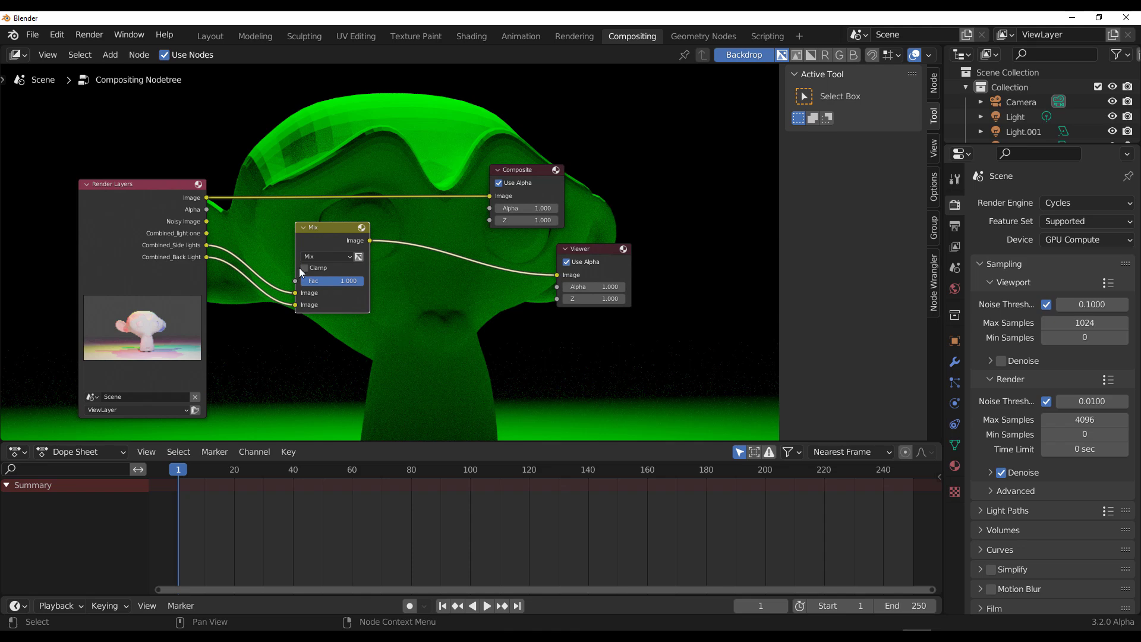
{"action": "left_click_drag", "start_coordinate": [353, 281], "coordinate": [290, 281]}
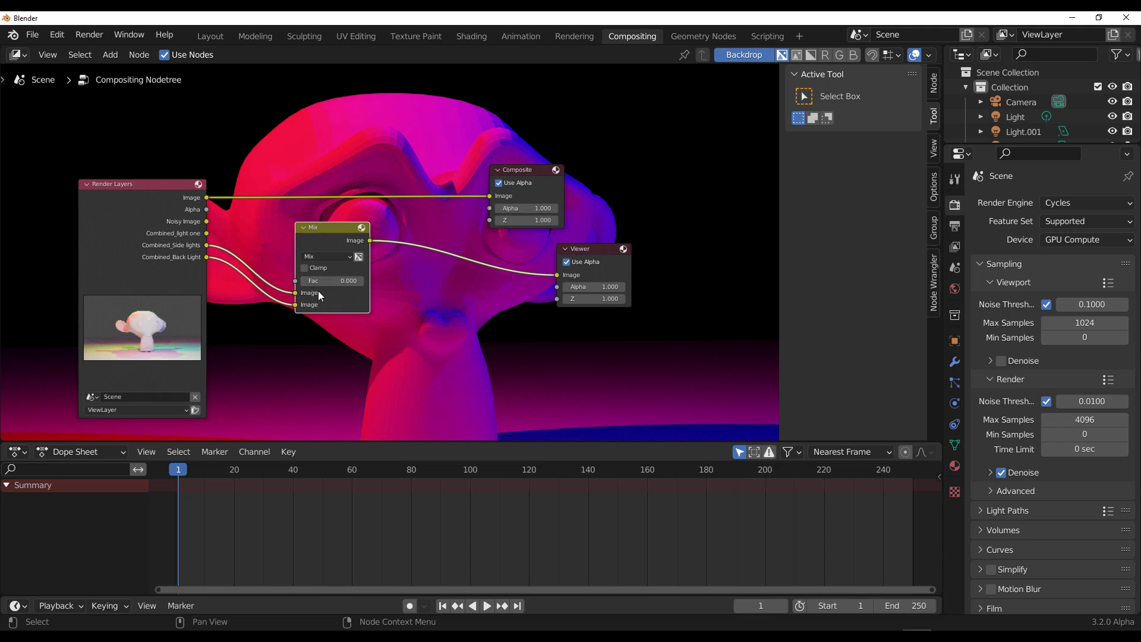
{"action": "left_click_drag", "start_coordinate": [315, 283], "coordinate": [343, 283]}
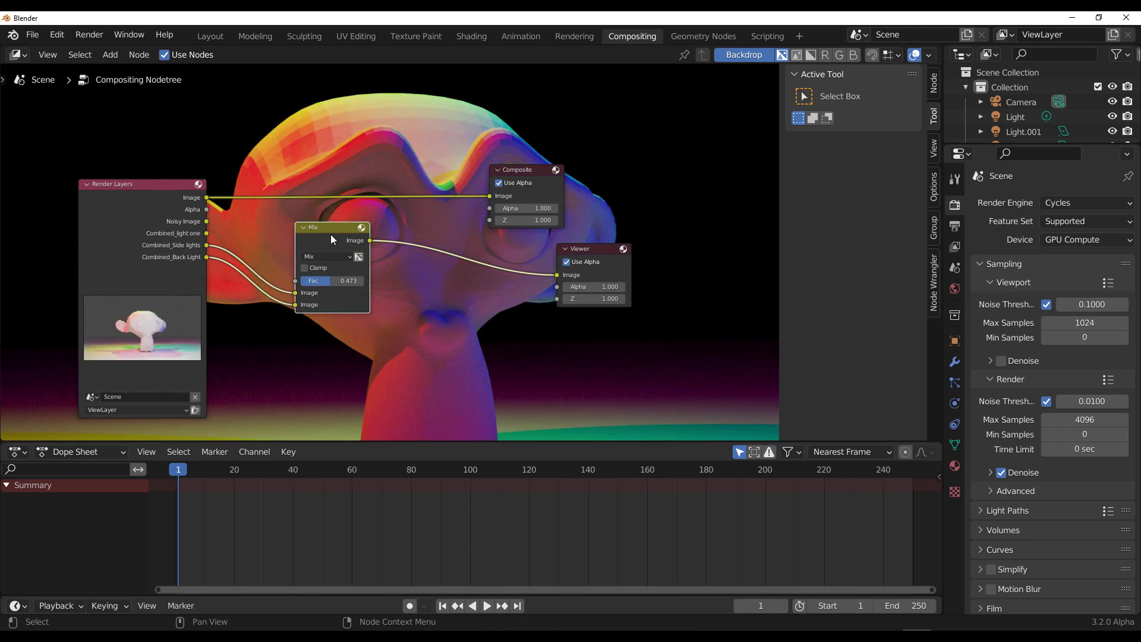
Step: Add a second Mix node that combines the first Mix result with Combined_light one, and link its output to the Viewer
{"action": "left_click_drag", "start_coordinate": [330, 231], "coordinate": [295, 252]}
{"action": "left_click_drag", "start_coordinate": [206, 233], "coordinate": [410, 238]}
{"action": "type", "text": "mix"}
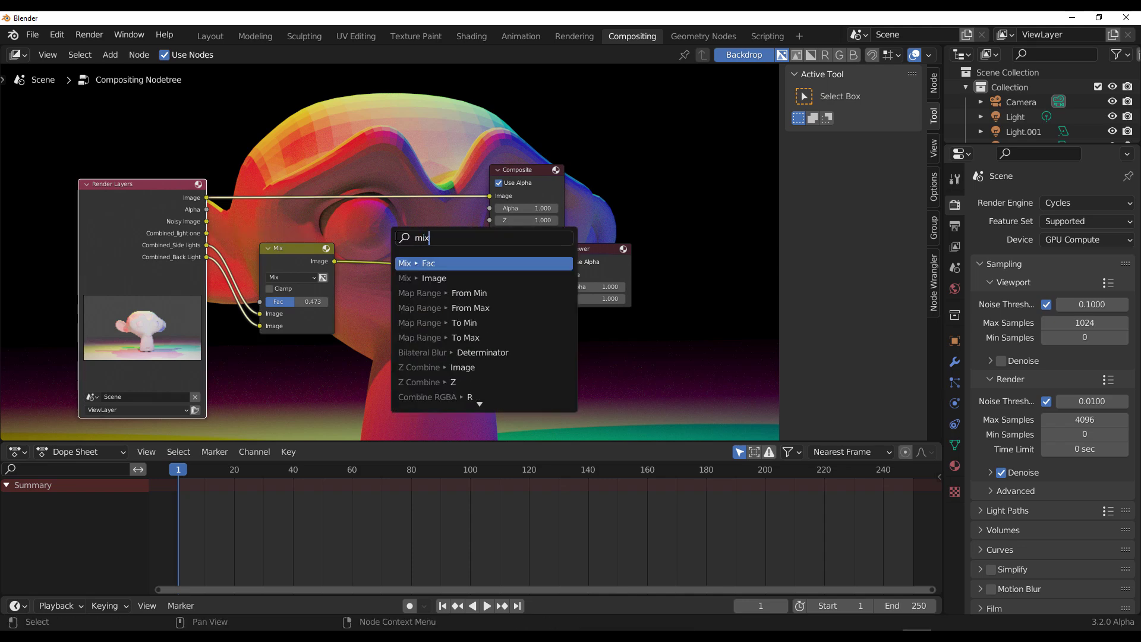
{"action": "key", "text": "Return"}
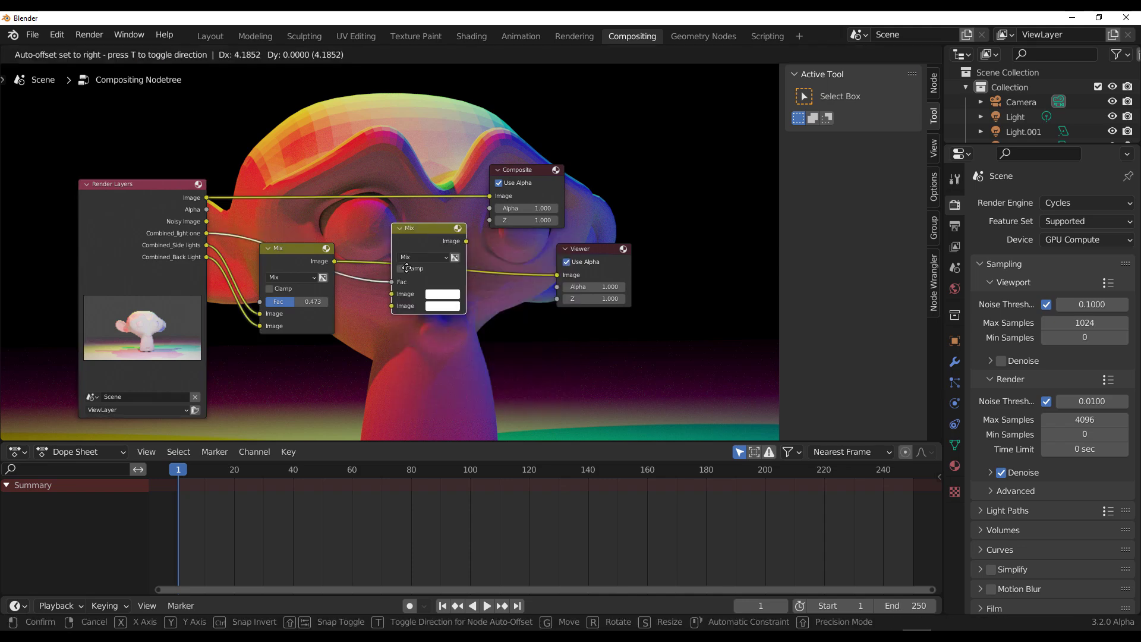
{"action": "left_click", "coordinate": [375, 297]}
{"action": "left_click_drag", "start_coordinate": [337, 262], "coordinate": [409, 343]}
{"action": "left_click_drag", "start_coordinate": [209, 234], "coordinate": [409, 354]}
{"action": "left_click_drag", "start_coordinate": [485, 292], "coordinate": [558, 275]}
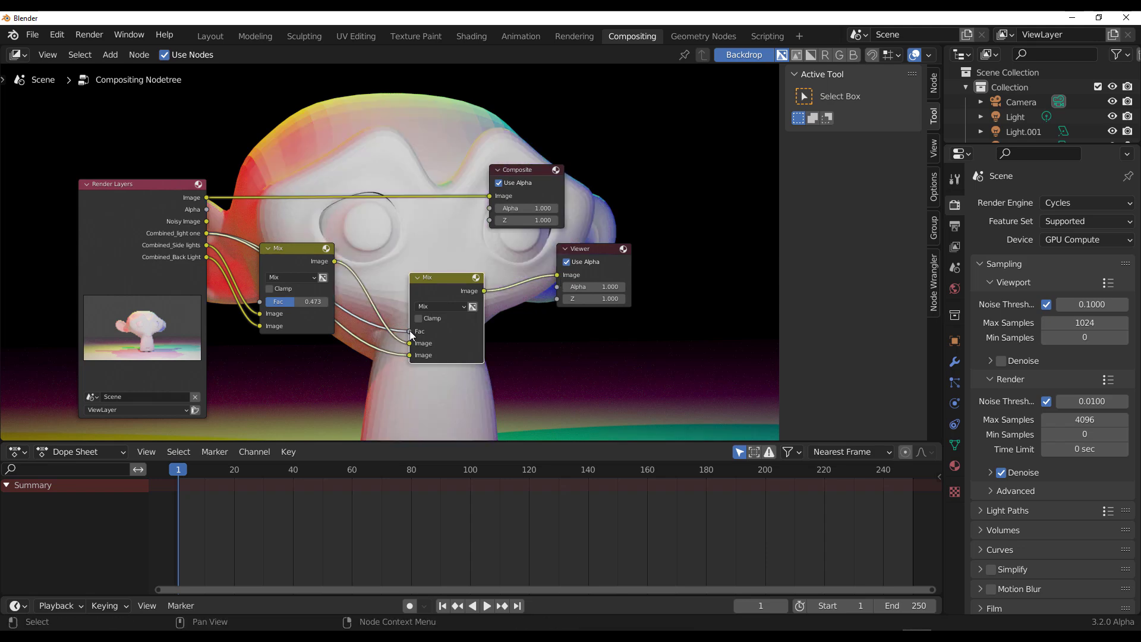
Step: Unlink the second Mix node's Fac input, swap its two Image inputs, and set Fac to 0.567
{"action": "left_click_drag", "start_coordinate": [410, 343], "coordinate": [386, 259]}
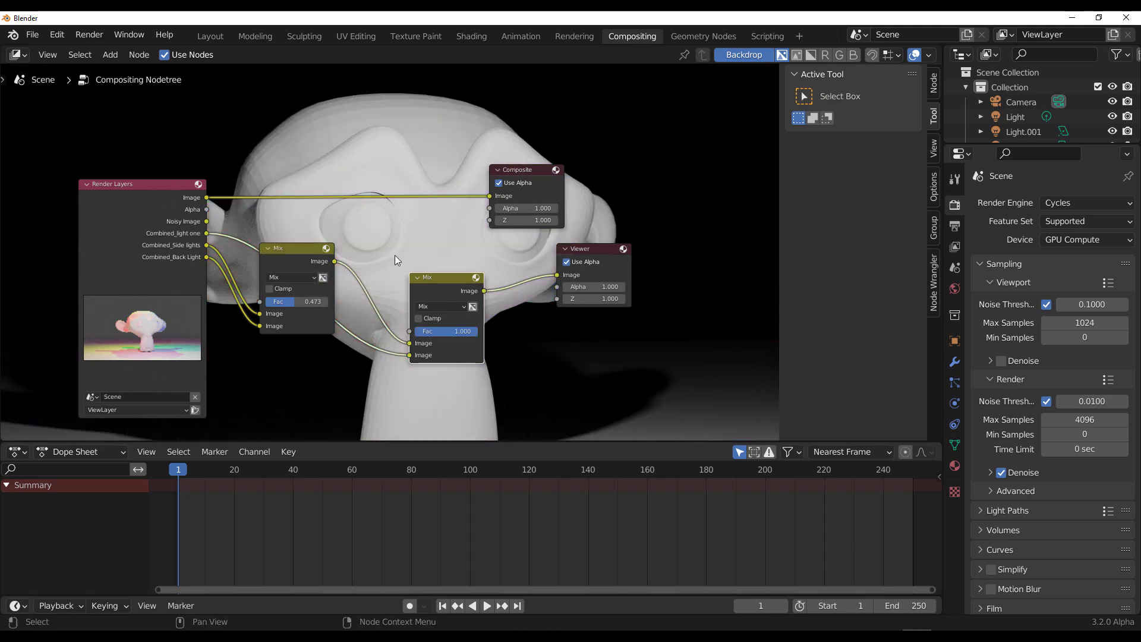
{"action": "left_click_drag", "start_coordinate": [466, 333], "coordinate": [410, 357]}
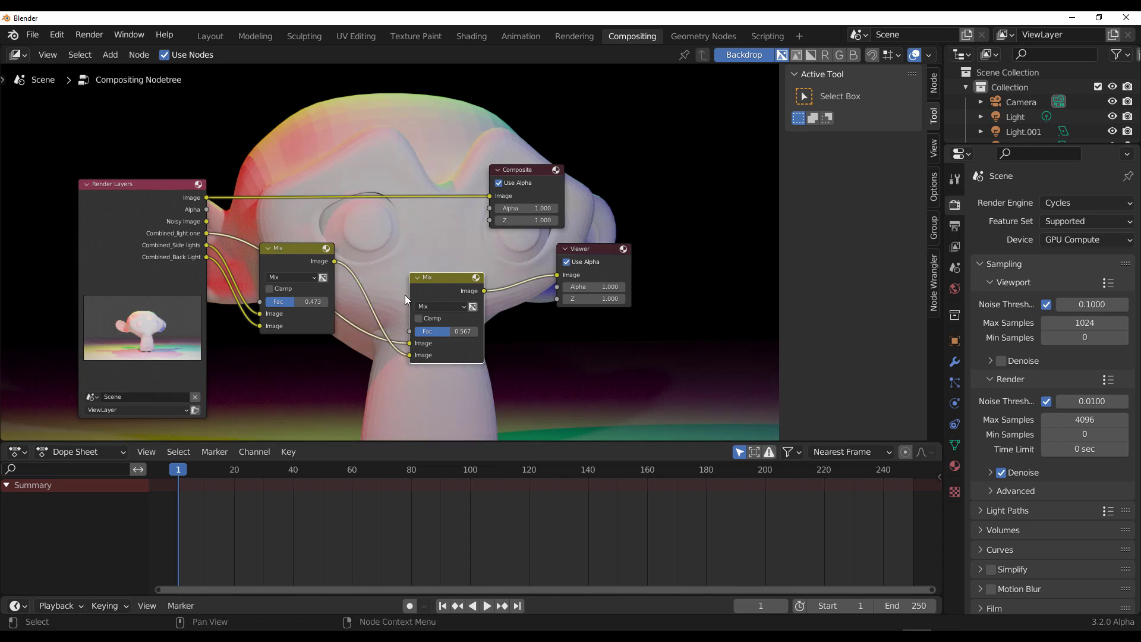
Step: Move the Mix, Composite and Viewer nodes farther from Render Layers to make room for more nodes
{"action": "scroll", "coordinate": [405, 294], "scroll_direction": "down", "scroll_amount": 3}
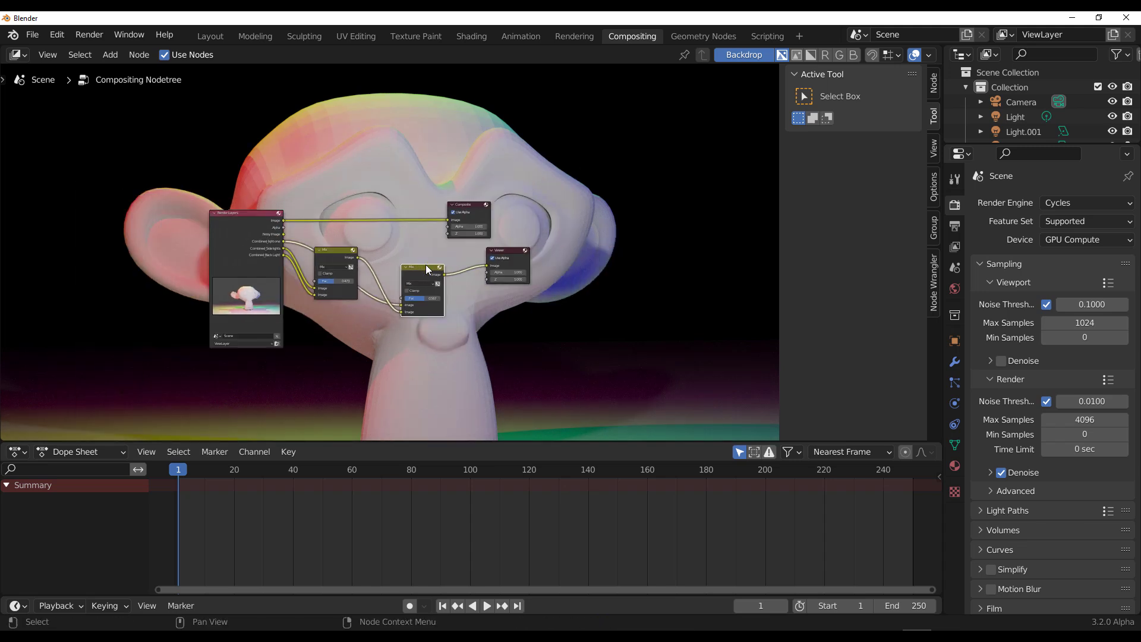
{"action": "scroll", "coordinate": [425, 265], "scroll_direction": "up", "scroll_amount": 5}
{"action": "middle_click_drag", "start_coordinate": [341, 352], "coordinate": [509, 350]}
{"action": "left_click_drag", "start_coordinate": [396, 263], "coordinate": [342, 327]}
{"action": "left_click", "coordinate": [212, 248]}
{"action": "type", "text": "hue"}
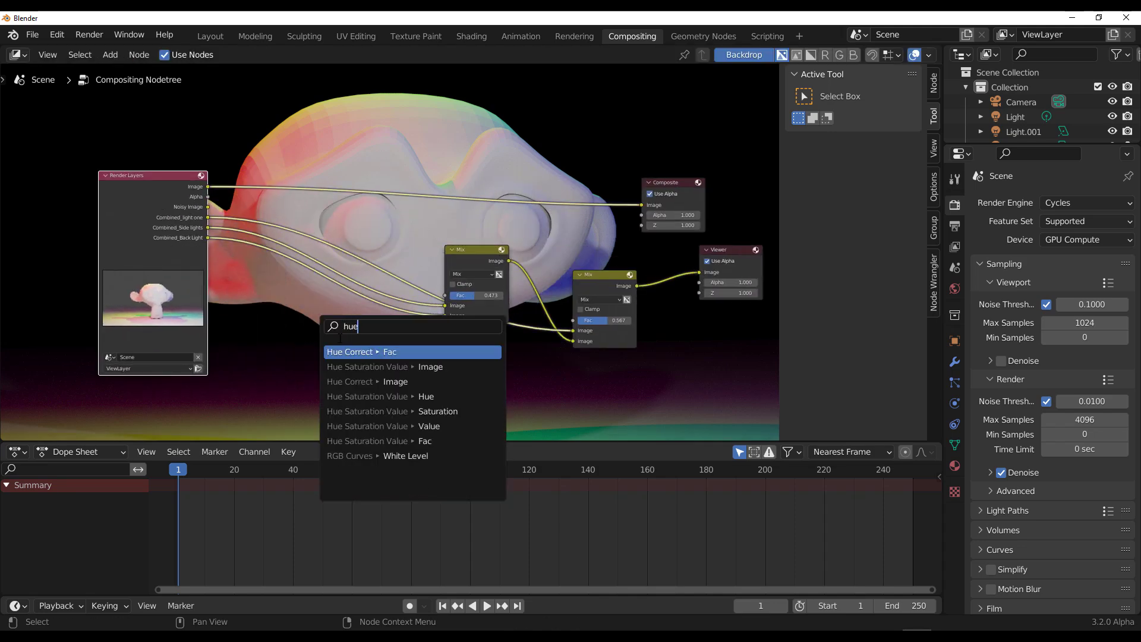
{"action": "key", "text": "Return"}
{"action": "left_click", "coordinate": [380, 297]}
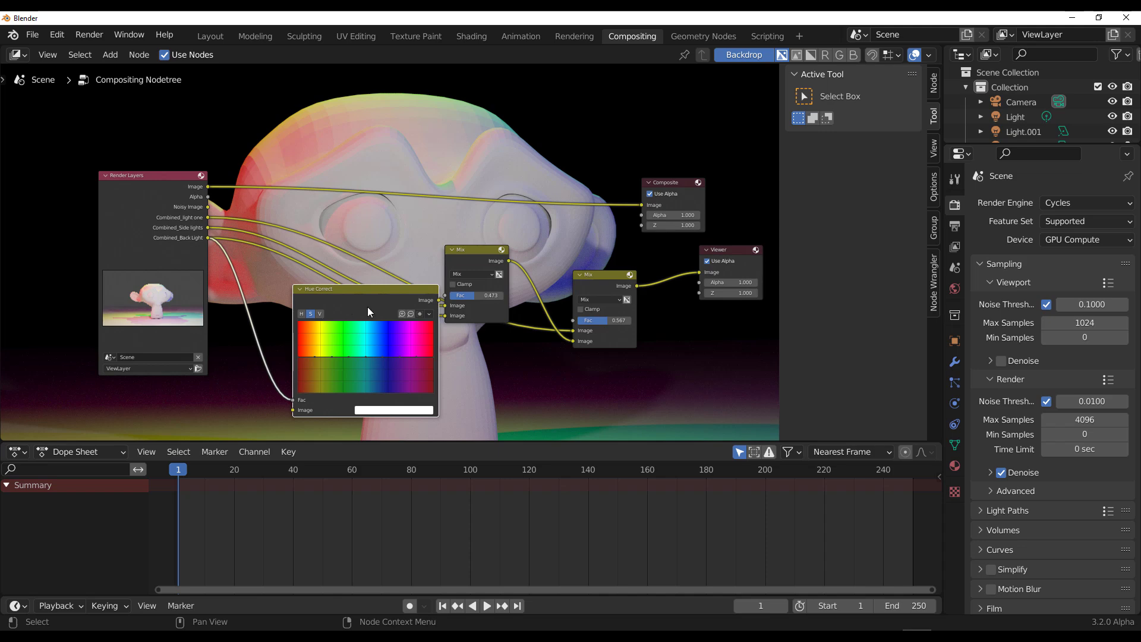
{"action": "key", "text": "ctrl+z"}
Step: Insert a Hue Saturation Value node between Combined_Back Light and the first Mix node, and set its Hue to 0.720
{"action": "left_click_drag", "start_coordinate": [208, 238], "coordinate": [345, 321]}
{"action": "type", "text": "hue"}
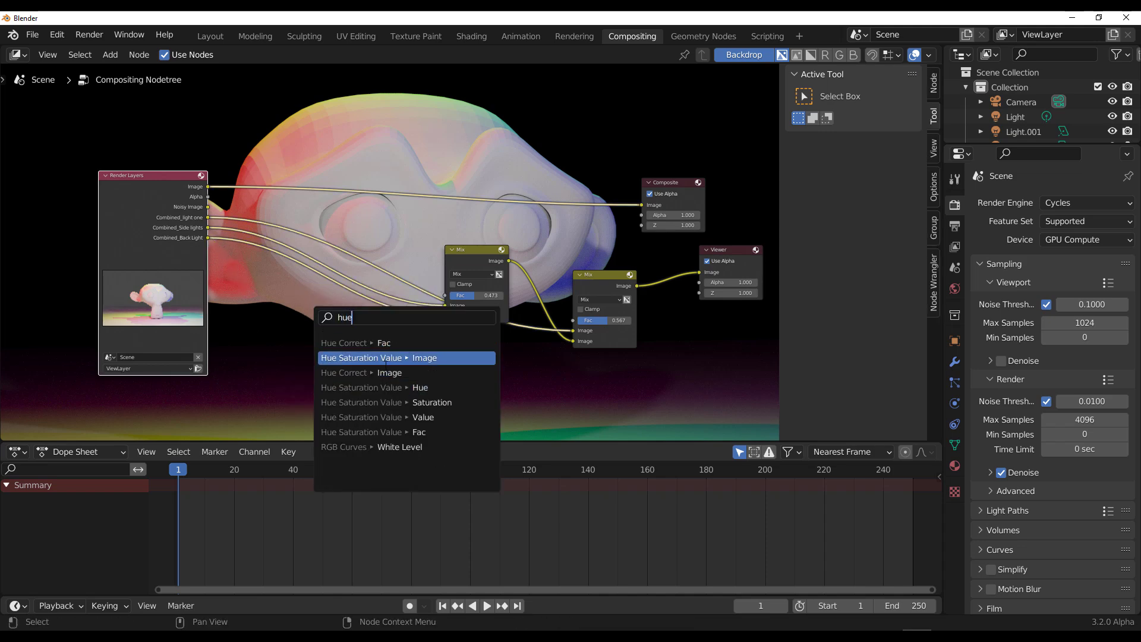
{"action": "left_click", "coordinate": [386, 359]}
{"action": "left_click", "coordinate": [362, 364]}
{"action": "scroll", "coordinate": [298, 295], "scroll_direction": "up", "scroll_amount": 2}
{"action": "left_click_drag", "start_coordinate": [338, 349], "coordinate": [331, 325]}
{"action": "left_click_drag", "start_coordinate": [259, 349], "coordinate": [380, 348]}
{"action": "scroll", "coordinate": [315, 298], "scroll_direction": "down", "scroll_amount": 2}
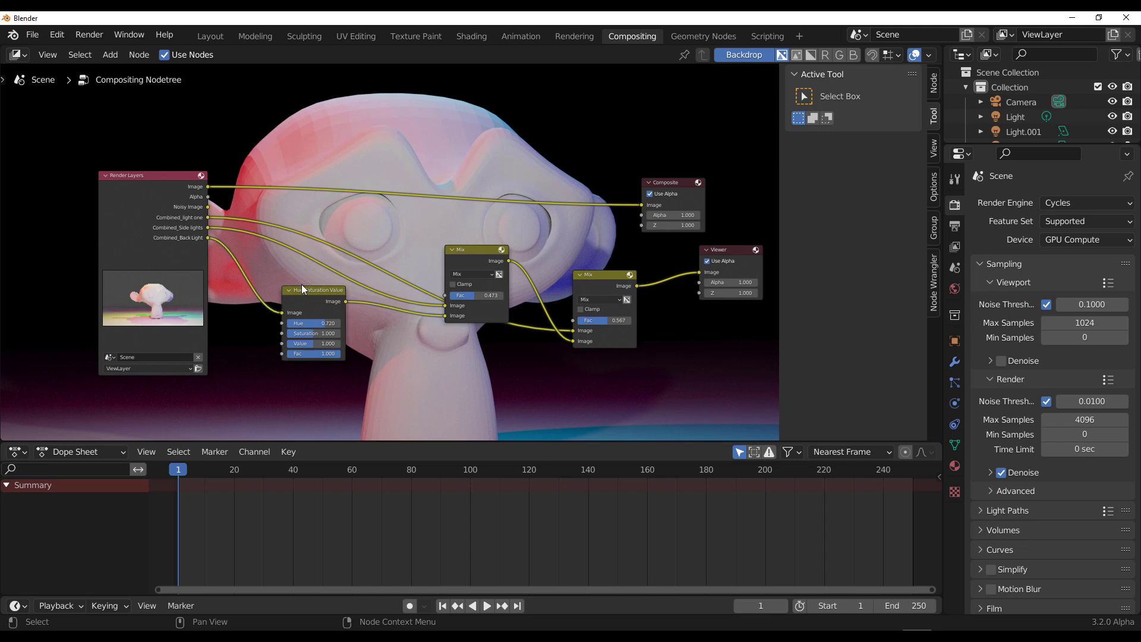
Step: Rearrange the nodes and insert another Hue Saturation Value node between Combined_Side lights and the first Mix node's first Image input
{"action": "left_click_drag", "start_coordinate": [160, 176], "coordinate": [89, 166]}
{"action": "left_click_drag", "start_coordinate": [310, 291], "coordinate": [307, 350]}
{"action": "left_click_drag", "start_coordinate": [138, 218], "coordinate": [334, 321]}
{"action": "type", "text": "hue"}
{"action": "left_click", "coordinate": [293, 302]}
{"action": "left_click_drag", "start_coordinate": [475, 250], "coordinate": [458, 302]}
{"action": "left_click_drag", "start_coordinate": [285, 257], "coordinate": [425, 360]}
Step: Adjust the side lights' color by setting the Hue of their Hue Saturation Value node to about 0.567
{"action": "scroll", "coordinate": [316, 301], "scroll_direction": "up", "scroll_amount": 4}
{"action": "middle_click_drag", "start_coordinate": [316, 301], "coordinate": [380, 331]}
{"action": "mouse_move", "coordinate": [293, 301]}
{"action": "left_mouse_down"}
{"action": "mouse_move", "coordinate": [313, 301]}
{"action": "mouse_move", "coordinate": [297, 301]}
{"action": "left_mouse_up"}
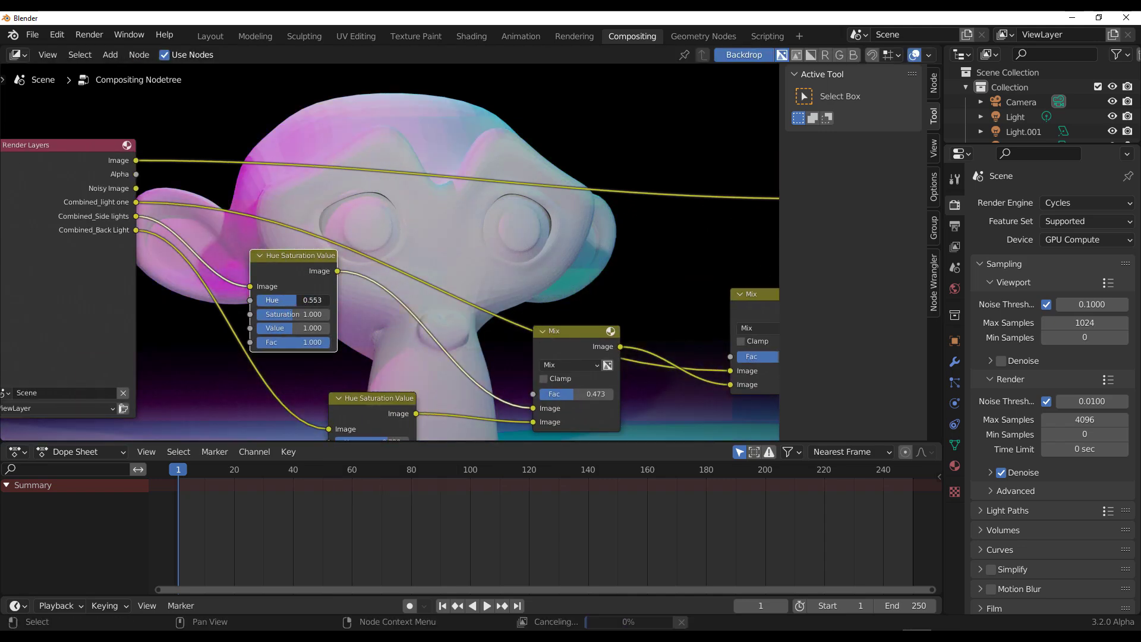
{"action": "scroll", "coordinate": [491, 238], "scroll_direction": "down", "scroll_amount": 4}
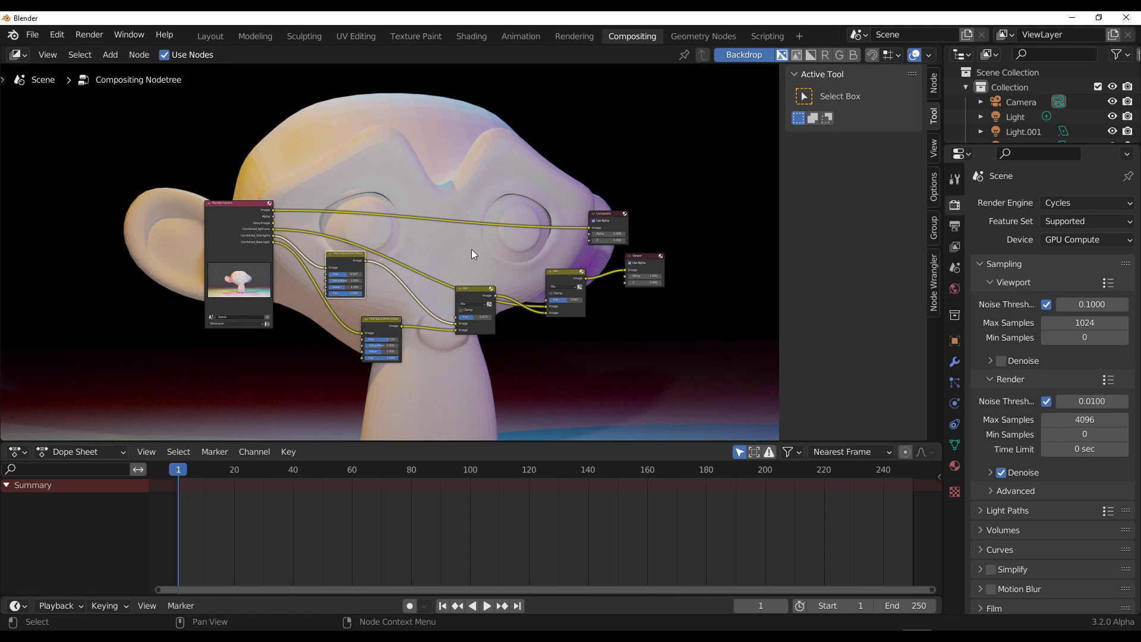
{"action": "scroll", "coordinate": [471, 249], "scroll_direction": "up", "scroll_amount": 2}
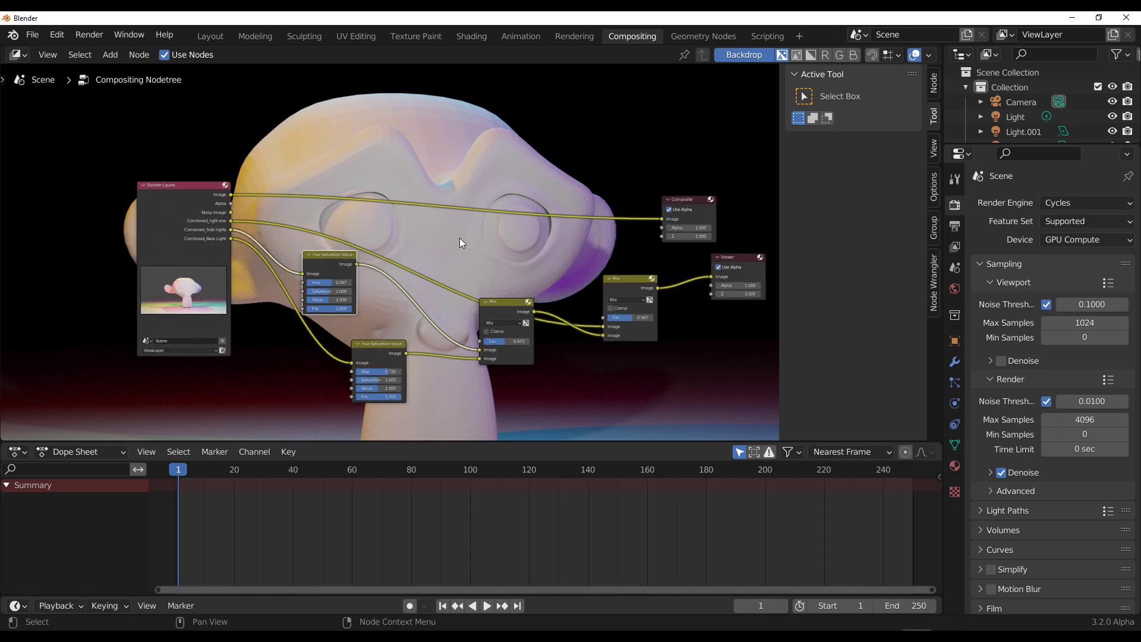
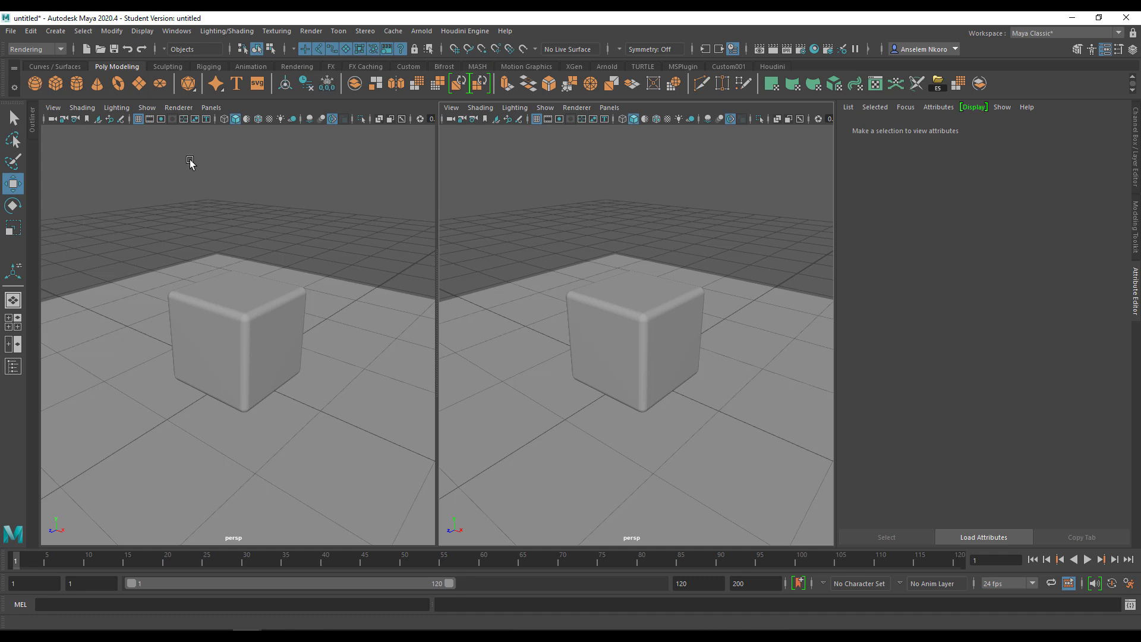
Step: Switch to Maya, add two area lights around the cube, and set areaLight2's intensity to 10
{"action": "left_click", "coordinate": [299, 68]}
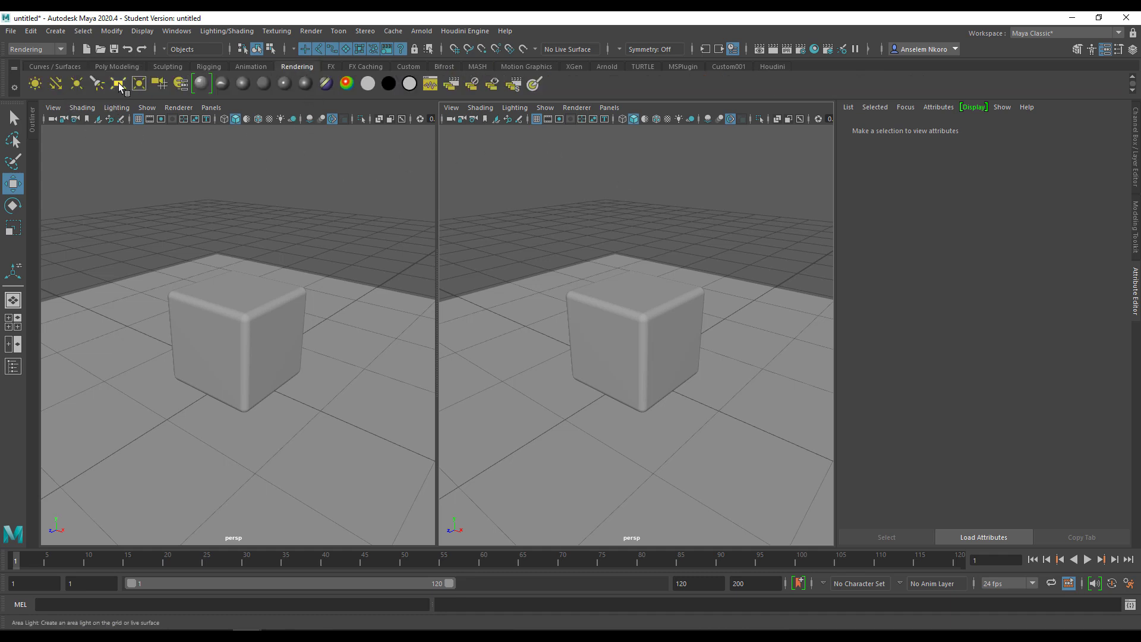
{"action": "left_click", "coordinate": [118, 84]}
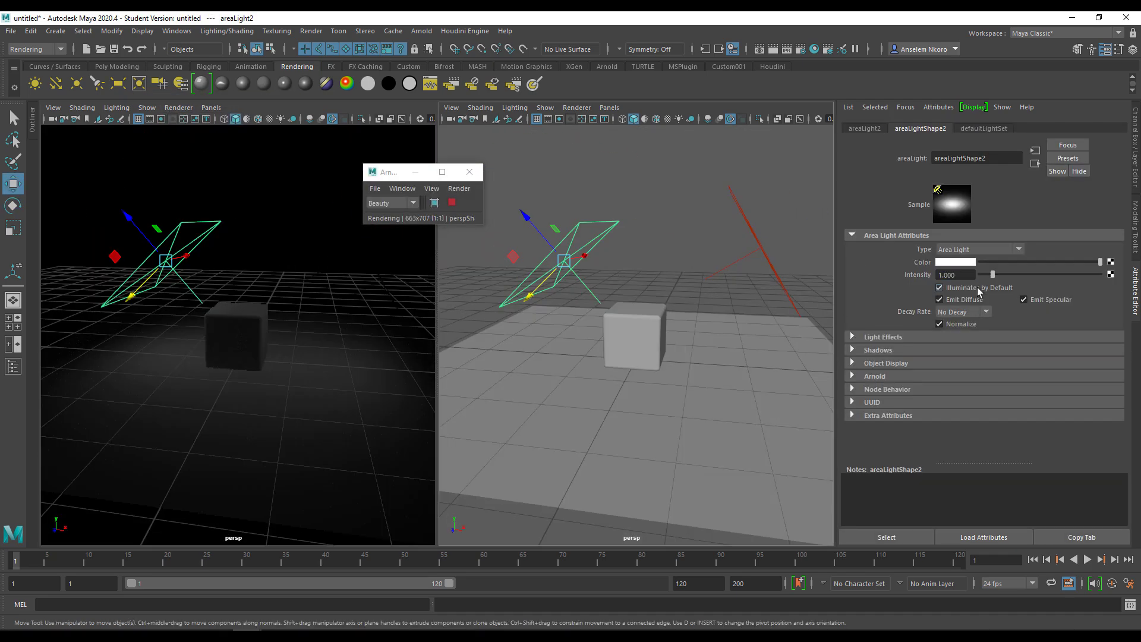
{"action": "double_click", "coordinate": [955, 274]}
{"action": "type", "text": "10"}
{"action": "key", "text": "Return"}
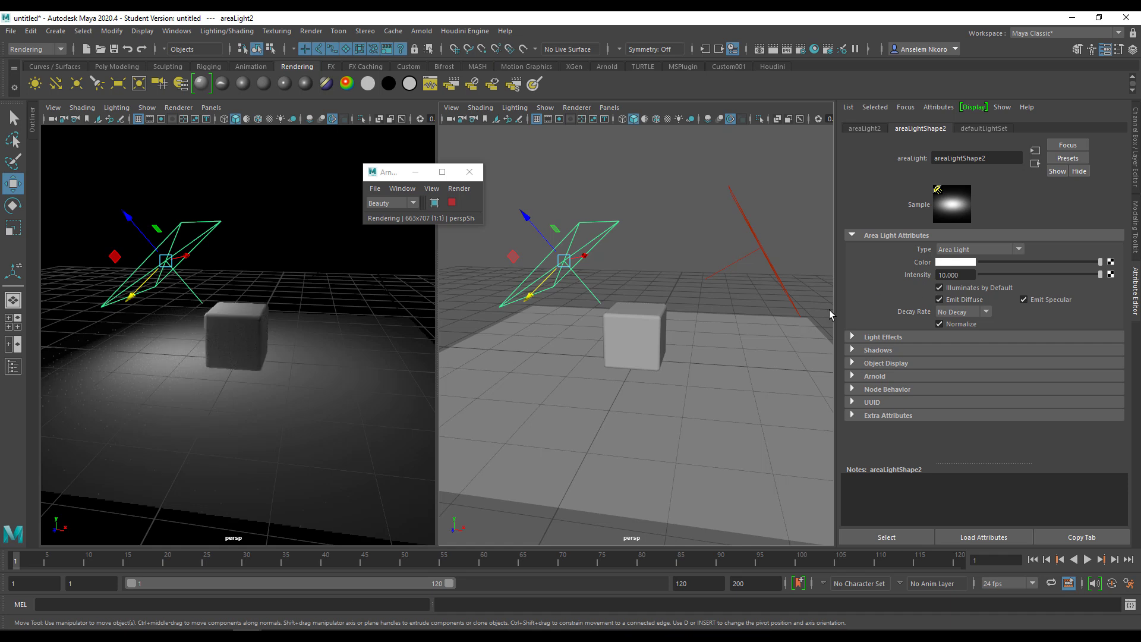
Step: Set areaLight1's intensity to 10 and change its color to red
{"action": "left_click", "coordinate": [749, 248]}
{"action": "left_click", "coordinate": [758, 247]}
{"action": "left_click_drag", "start_coordinate": [957, 275], "coordinate": [925, 275]}
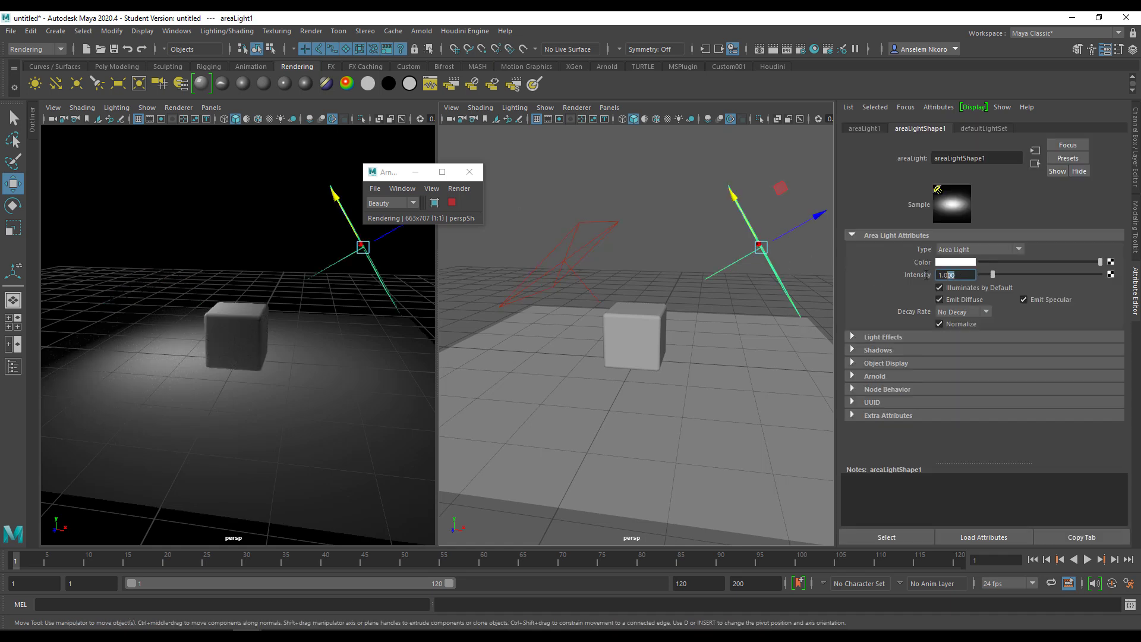
{"action": "type", "text": "10"}
{"action": "key", "text": "Return"}
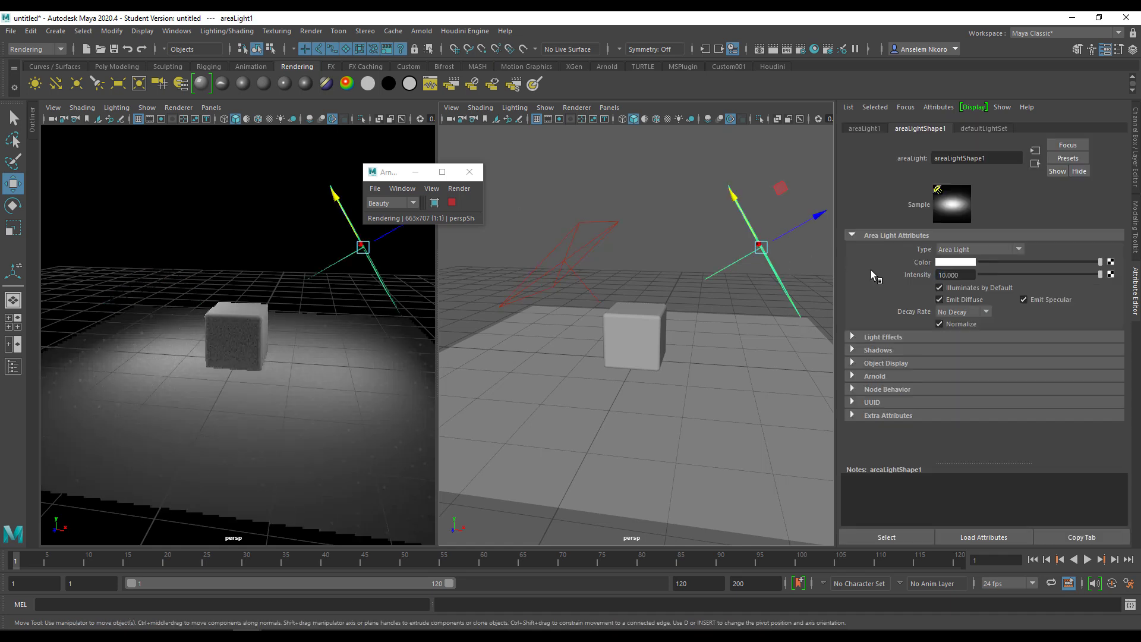
{"action": "left_click", "coordinate": [969, 262]}
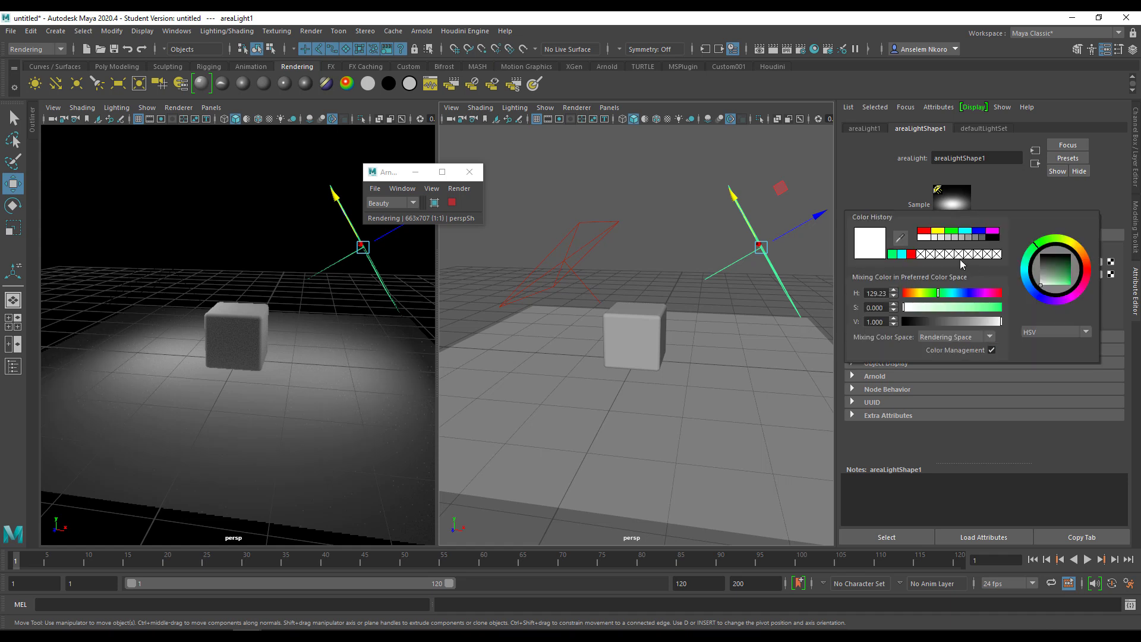
{"action": "left_click", "coordinate": [911, 255]}
Step: Change areaLight2's color to green using the swatch in the color history
{"action": "left_click", "coordinate": [578, 249]}
{"action": "left_click", "coordinate": [575, 245]}
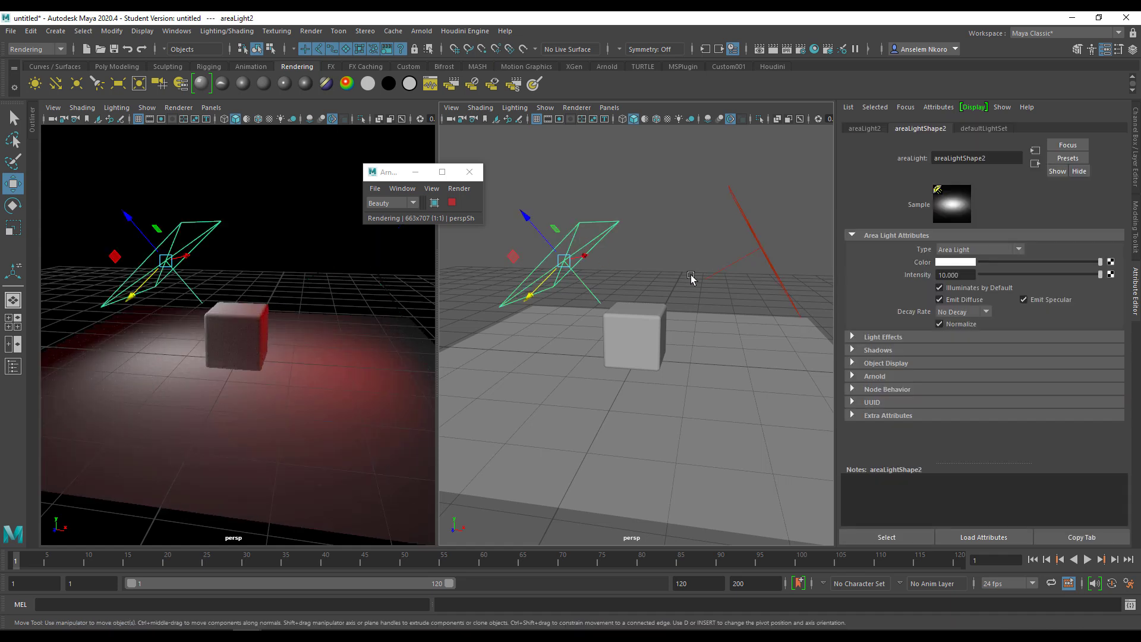
{"action": "left_click", "coordinate": [965, 264]}
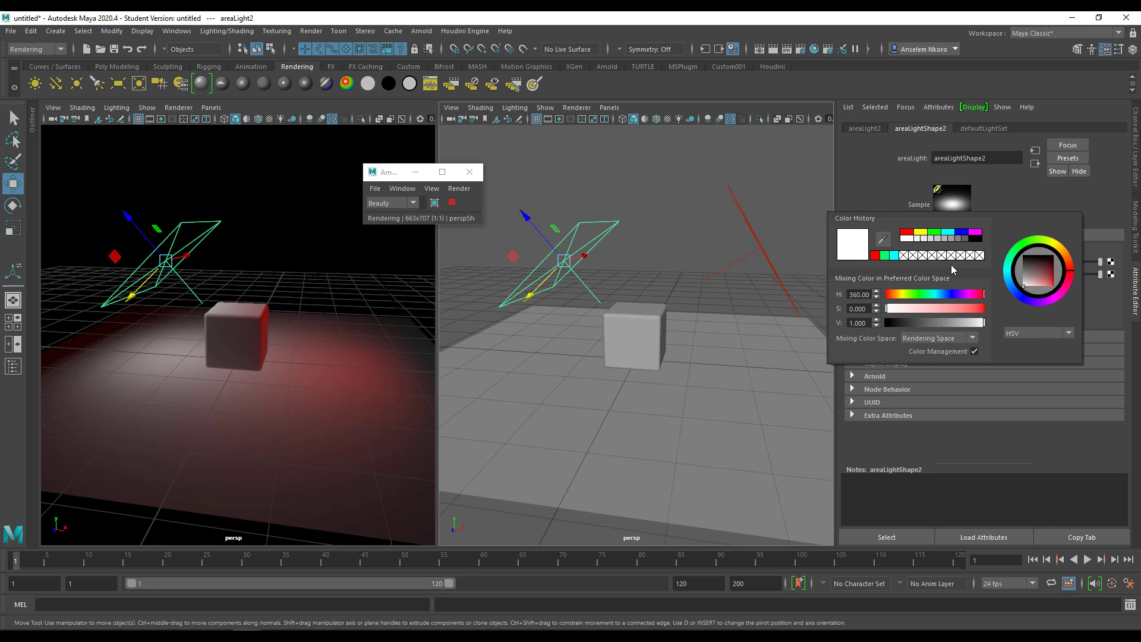
{"action": "left_click", "coordinate": [888, 257]}
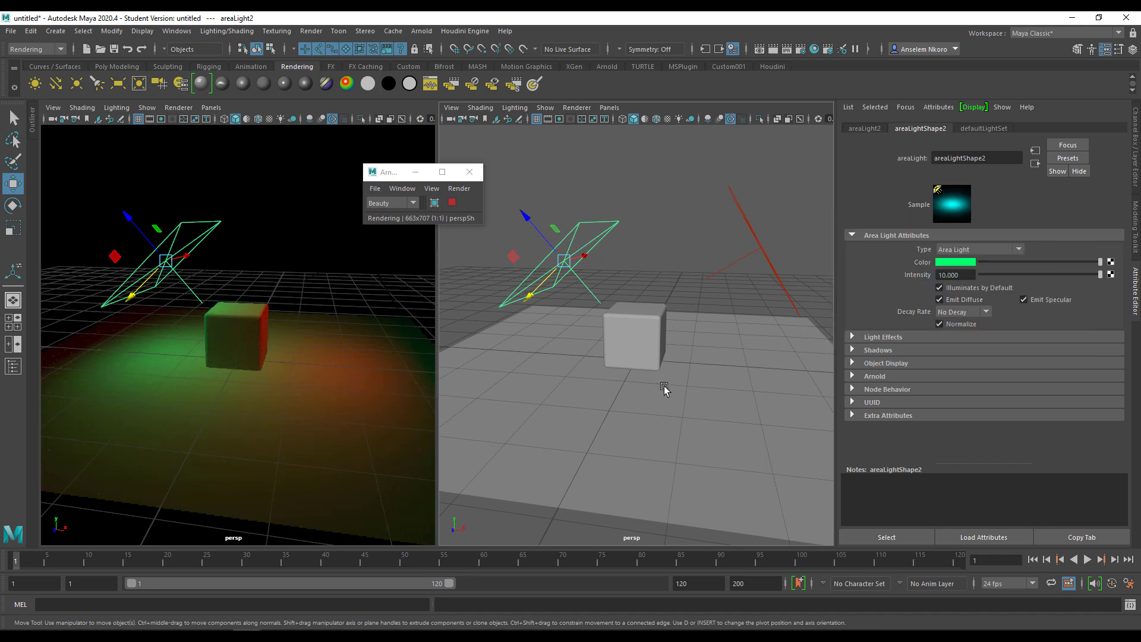
Step: Add a third area light with an intensity of 20 and position it above the cube
{"action": "left_click_drag", "start_coordinate": [664, 387], "coordinate": [615, 310], "text": "alt"}
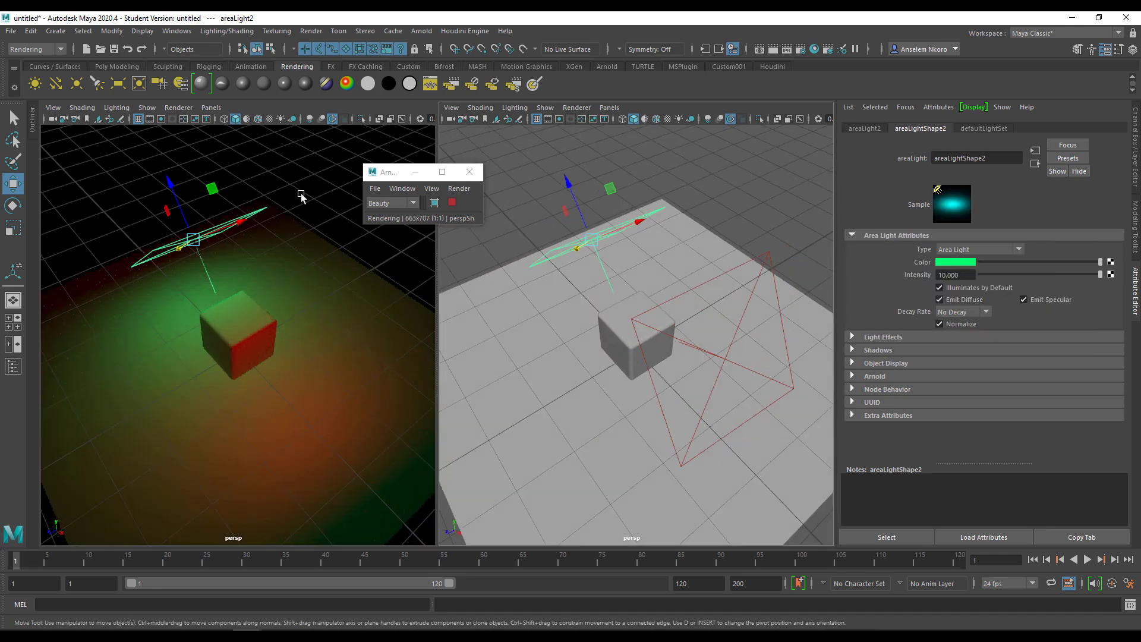
{"action": "left_click", "coordinate": [121, 87]}
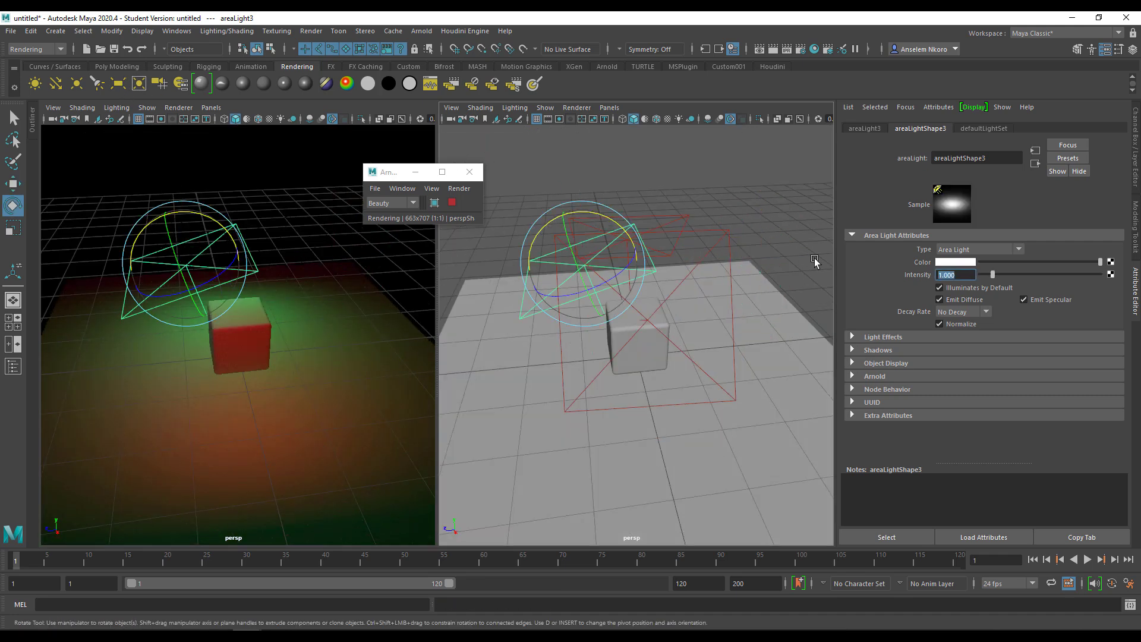
{"action": "type", "text": "20"}
{"action": "key", "text": "Return"}
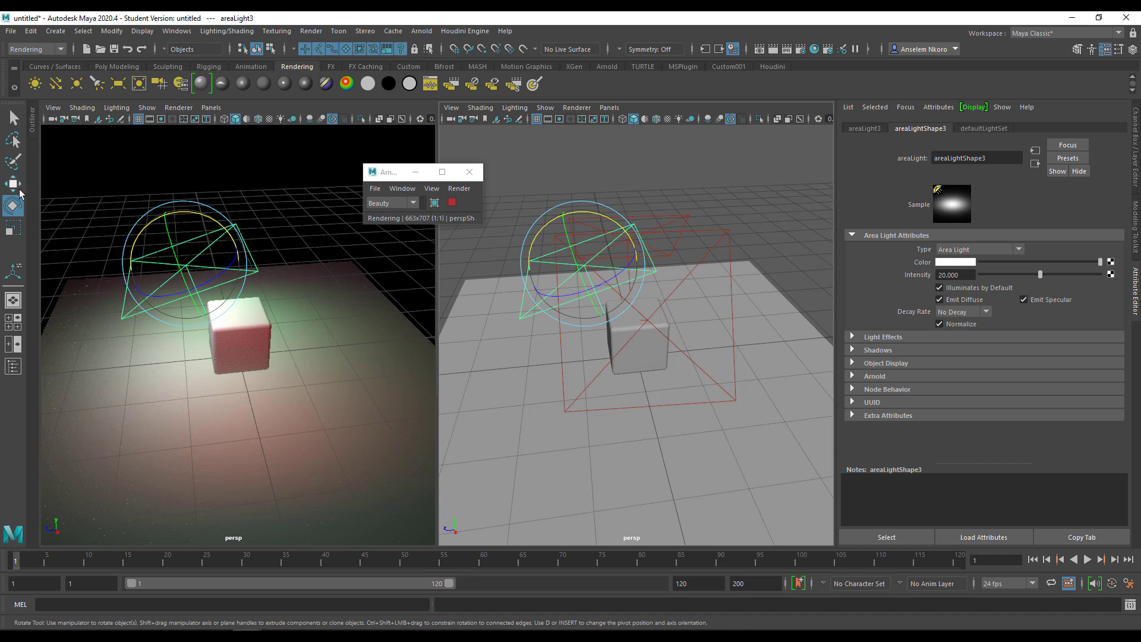
{"action": "left_click", "coordinate": [13, 183]}
{"action": "left_click_drag", "start_coordinate": [586, 331], "coordinate": [517, 354], "text": "alt"}
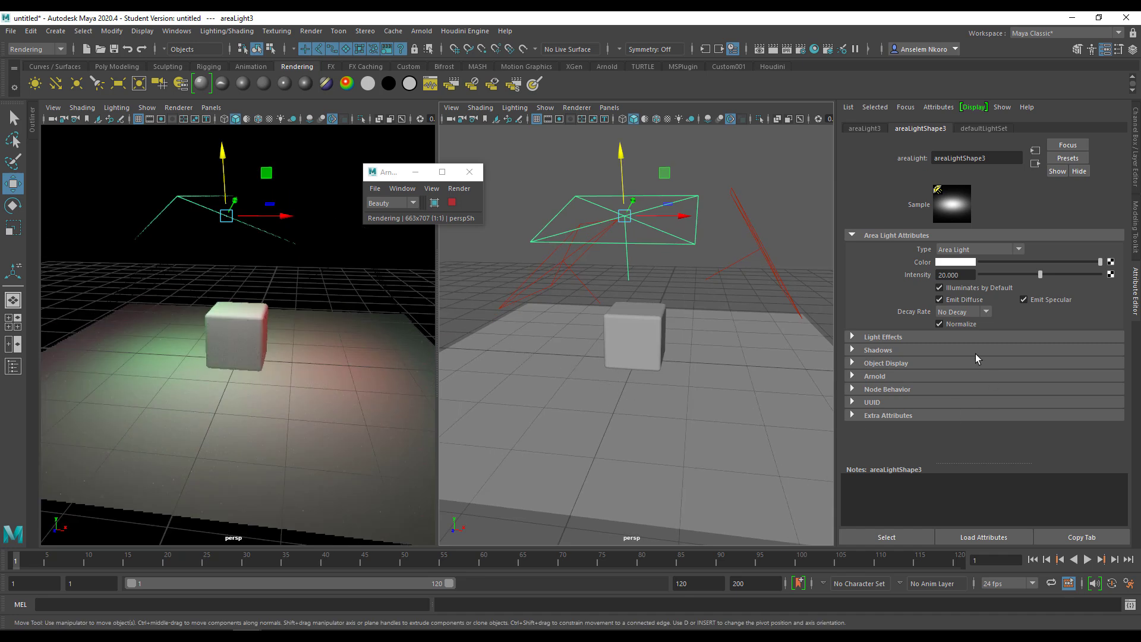
Step: Change the overhead area light's color to blue
{"action": "left_click_drag", "start_coordinate": [191, 365], "coordinate": [342, 396], "text": "alt"}
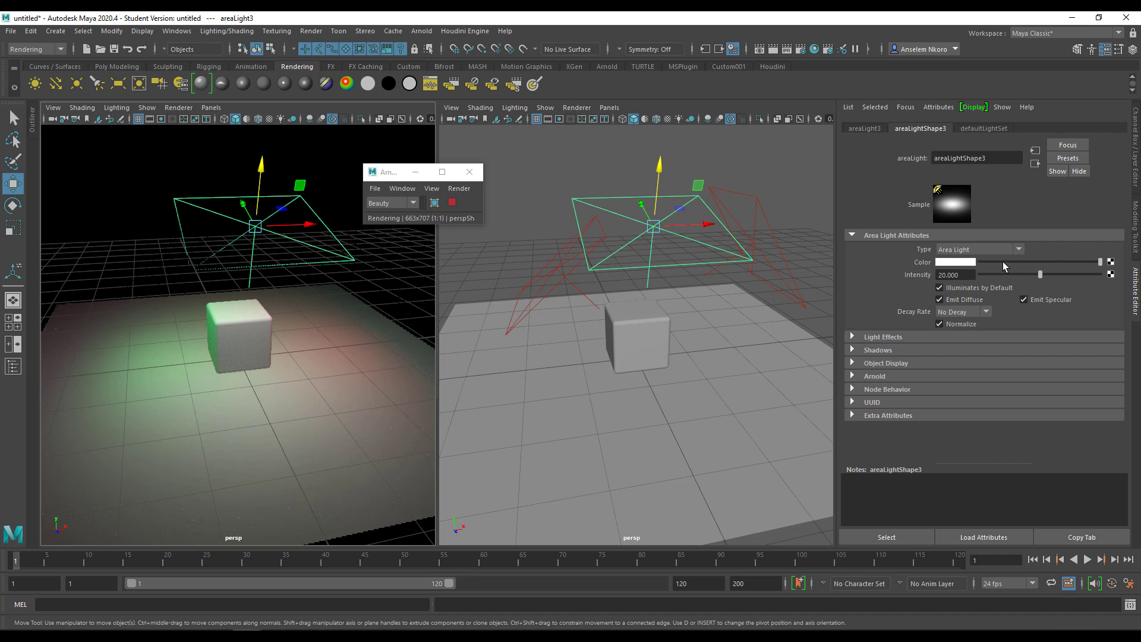
{"action": "left_click", "coordinate": [956, 262]}
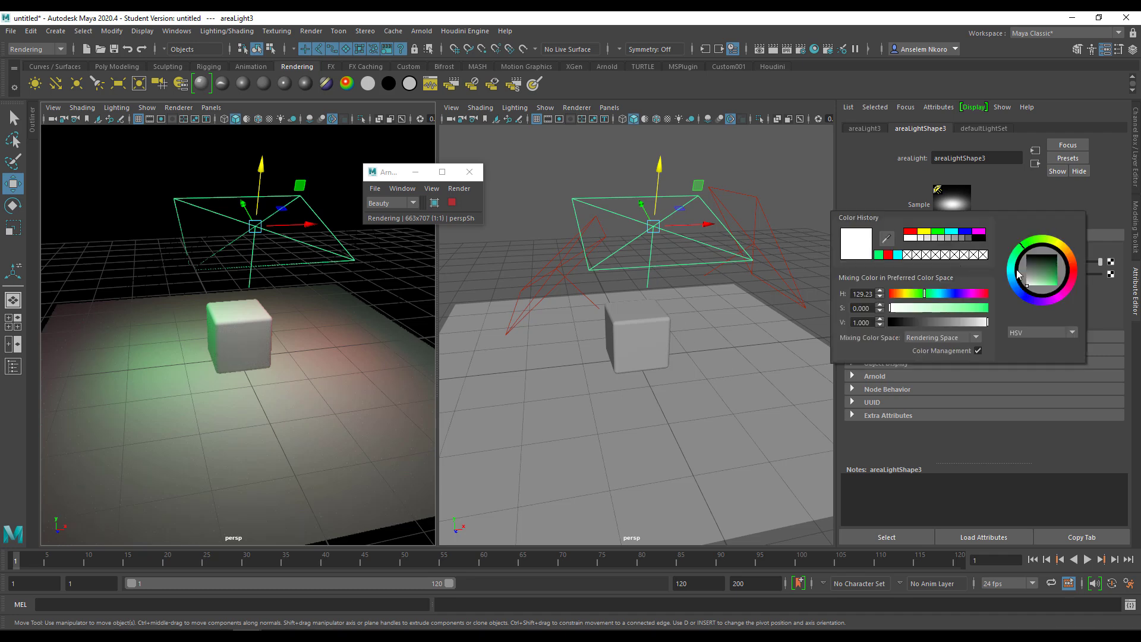
{"action": "left_click", "coordinate": [958, 232]}
Step: Open the Light Editor, move it clear of the cube, and select areaLightShape1 in its list
{"action": "left_click_drag", "start_coordinate": [721, 321], "coordinate": [642, 351], "text": "alt"}
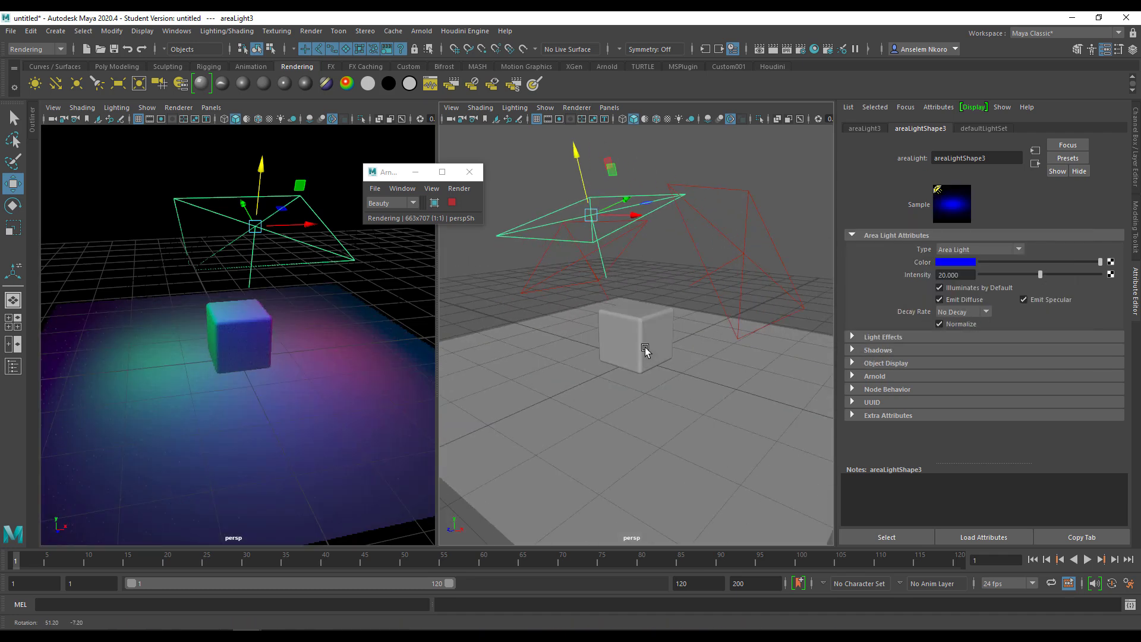
{"action": "left_click_drag", "start_coordinate": [719, 353], "coordinate": [685, 336], "text": "alt"}
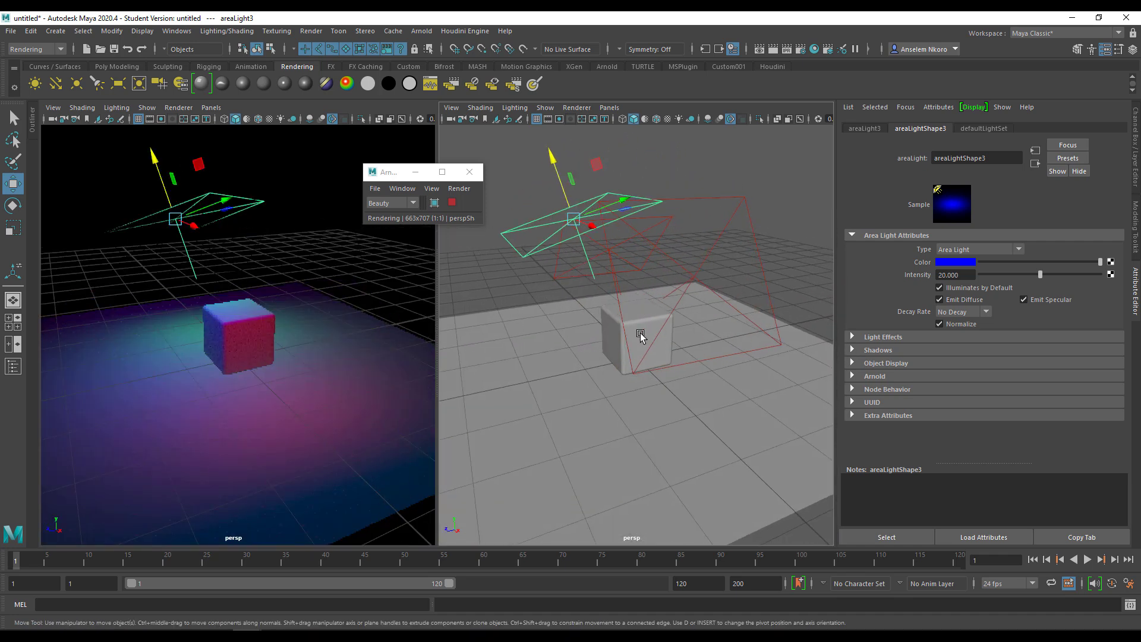
{"action": "left_click_drag", "start_coordinate": [612, 348], "coordinate": [657, 318], "text": "alt"}
{"action": "left_click_drag", "start_coordinate": [618, 280], "coordinate": [652, 285], "text": "alt"}
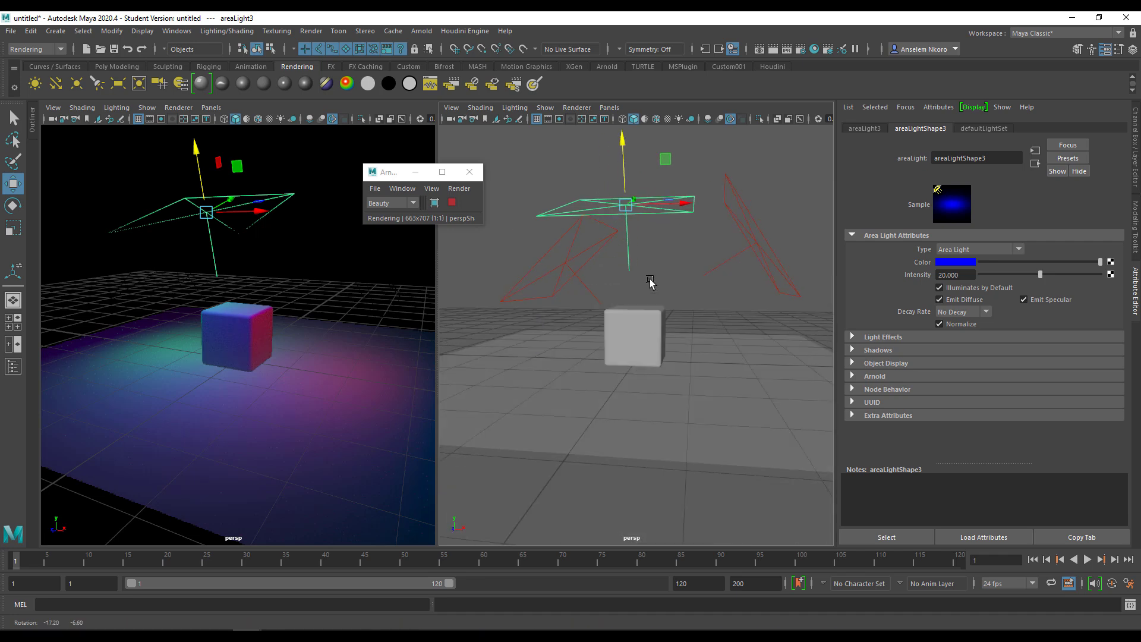
{"action": "right_click_drag", "start_coordinate": [651, 285], "coordinate": [687, 320], "text": "alt"}
{"action": "key", "text": "f"}
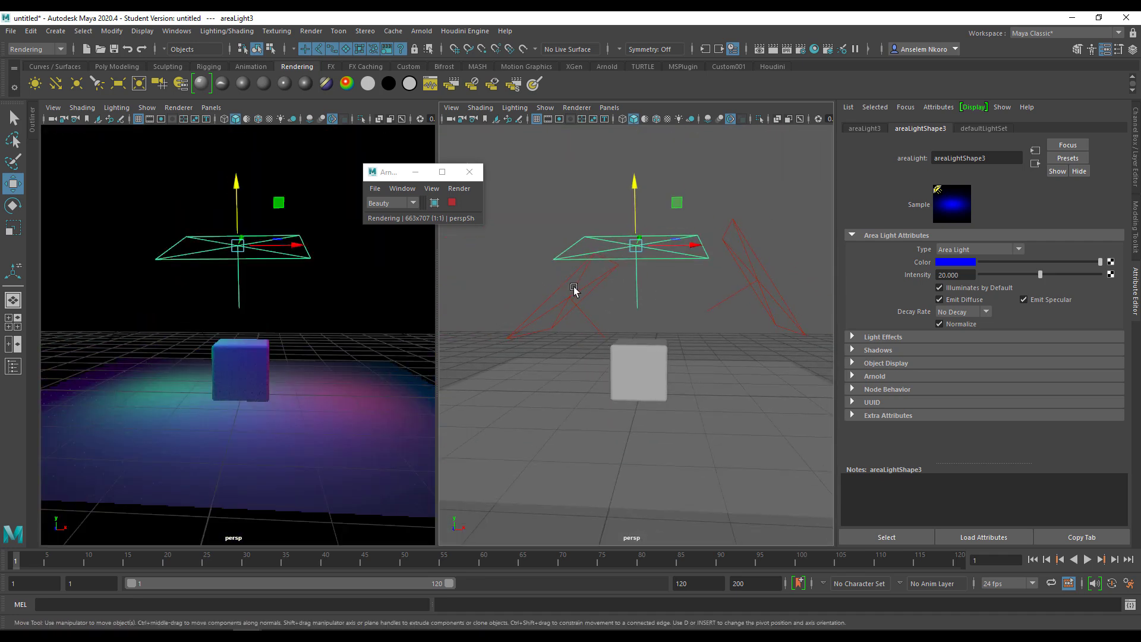
{"action": "left_click", "coordinate": [568, 290]}
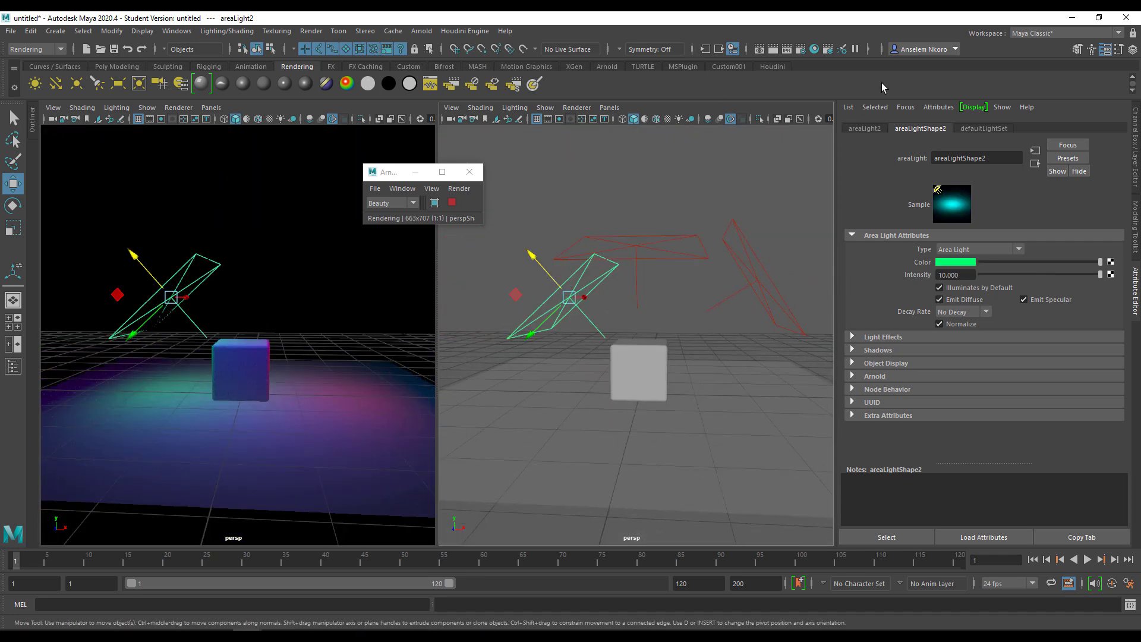
{"action": "left_click", "coordinate": [842, 50]}
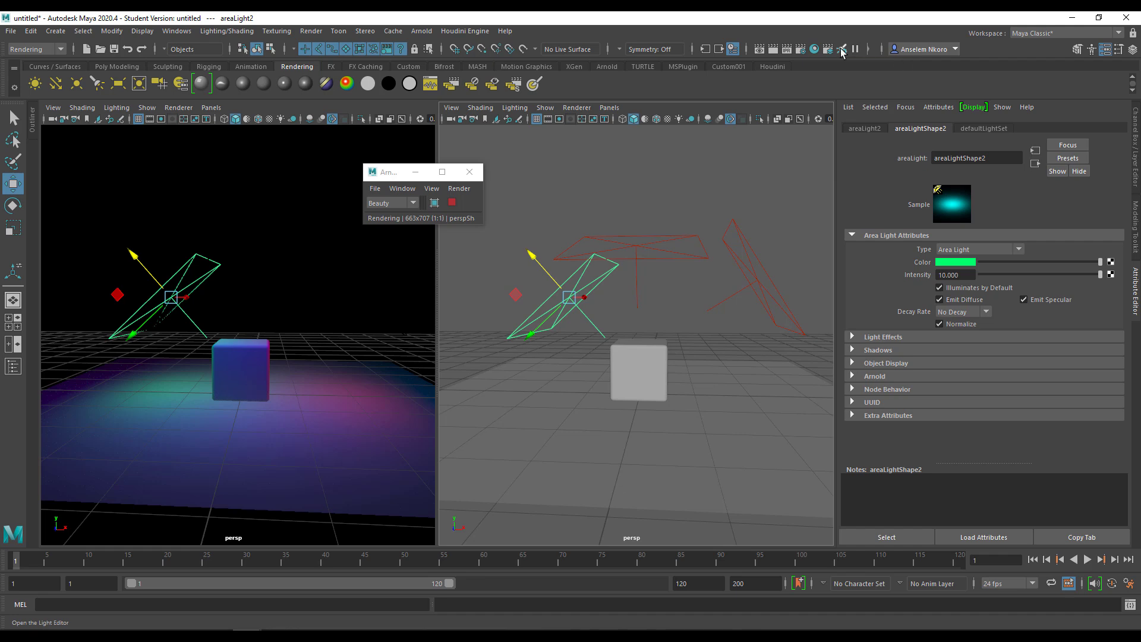
{"action": "left_click_drag", "start_coordinate": [548, 307], "coordinate": [868, 266]}
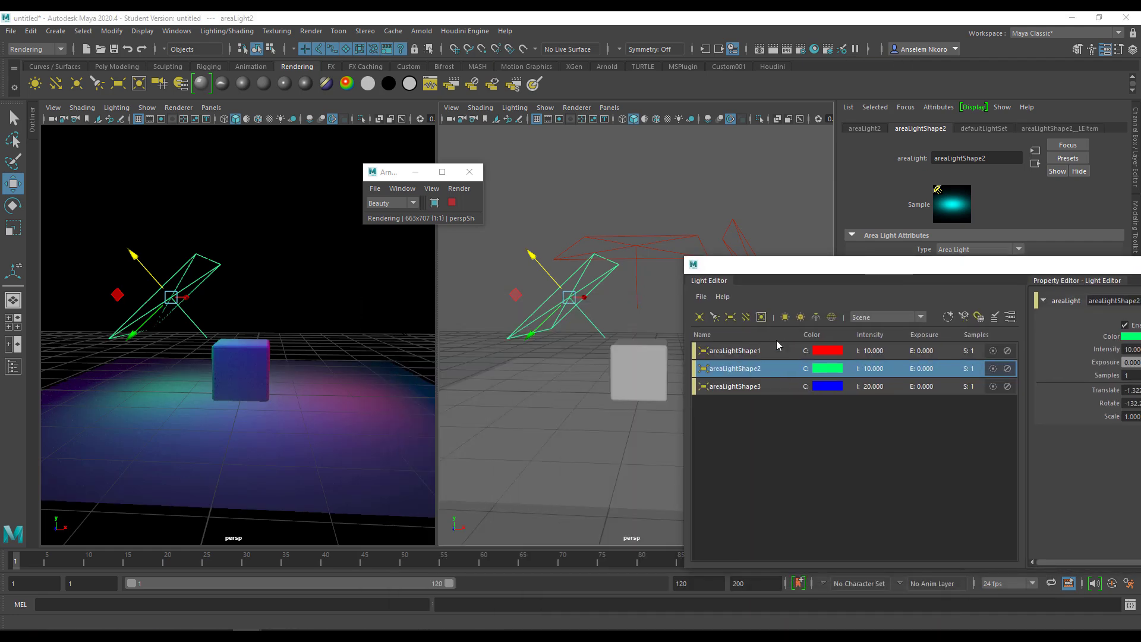
{"action": "left_click", "coordinate": [826, 355]}
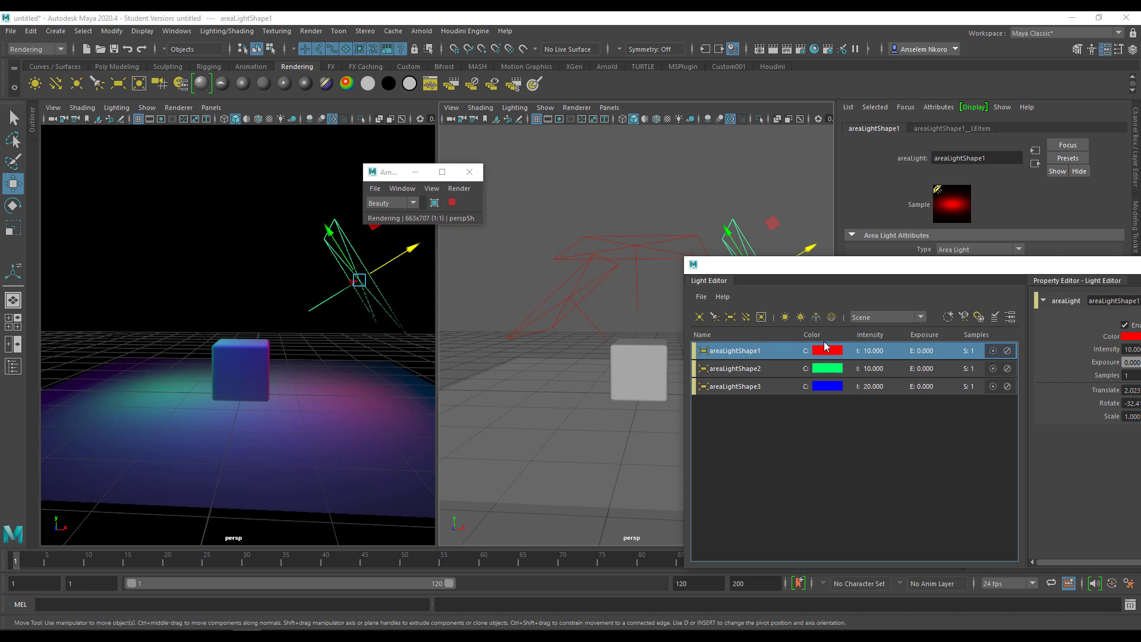
Step: Isolate areaLightShape1 and areaLightShape2 to preview their contribution in the render, and turn the isolation back off
{"action": "left_click", "coordinate": [992, 351]}
{"action": "left_click", "coordinate": [992, 369]}
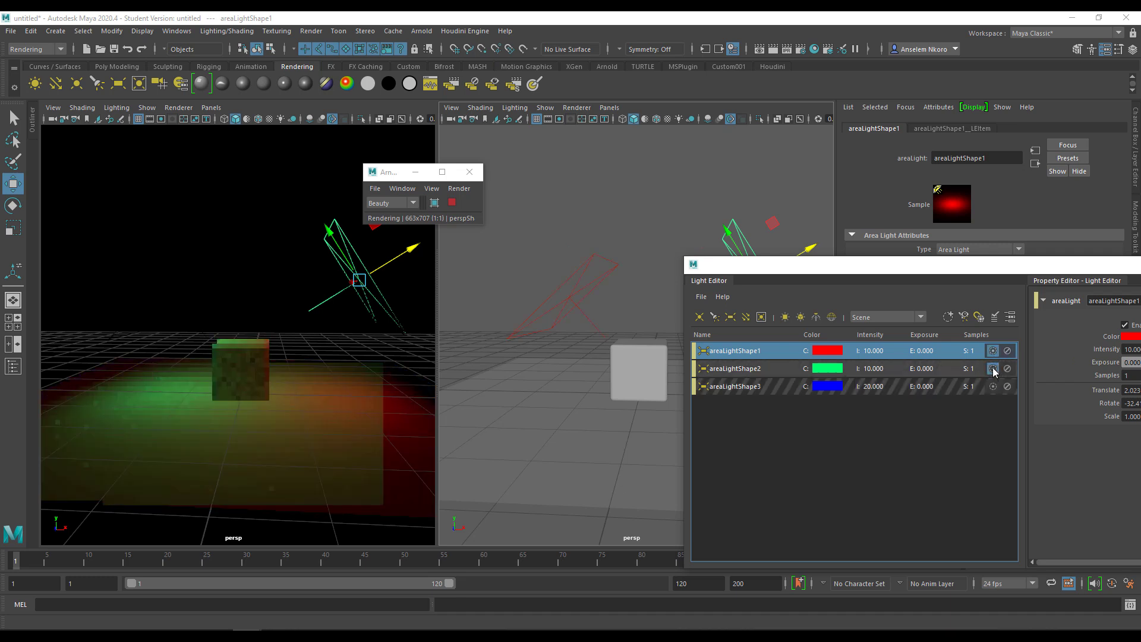
{"action": "left_click", "coordinate": [992, 351]}
{"action": "left_click", "coordinate": [992, 368]}
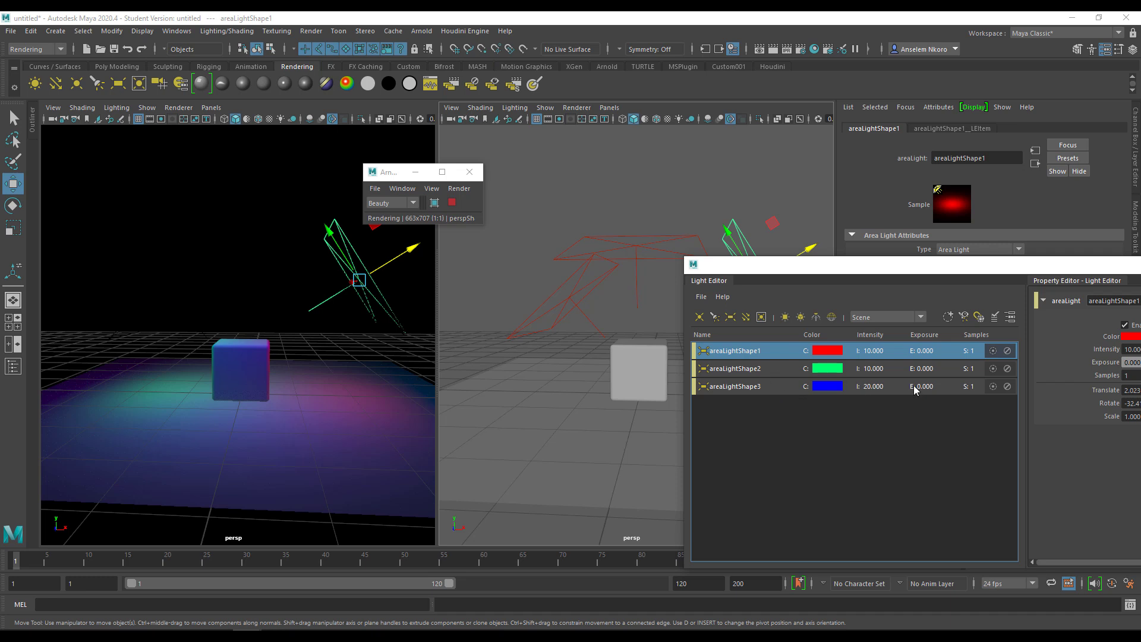
Step: Create a light group in the Light Editor and put areaLightShape1 and areaLightShape2 into it
{"action": "left_click", "coordinate": [949, 317]}
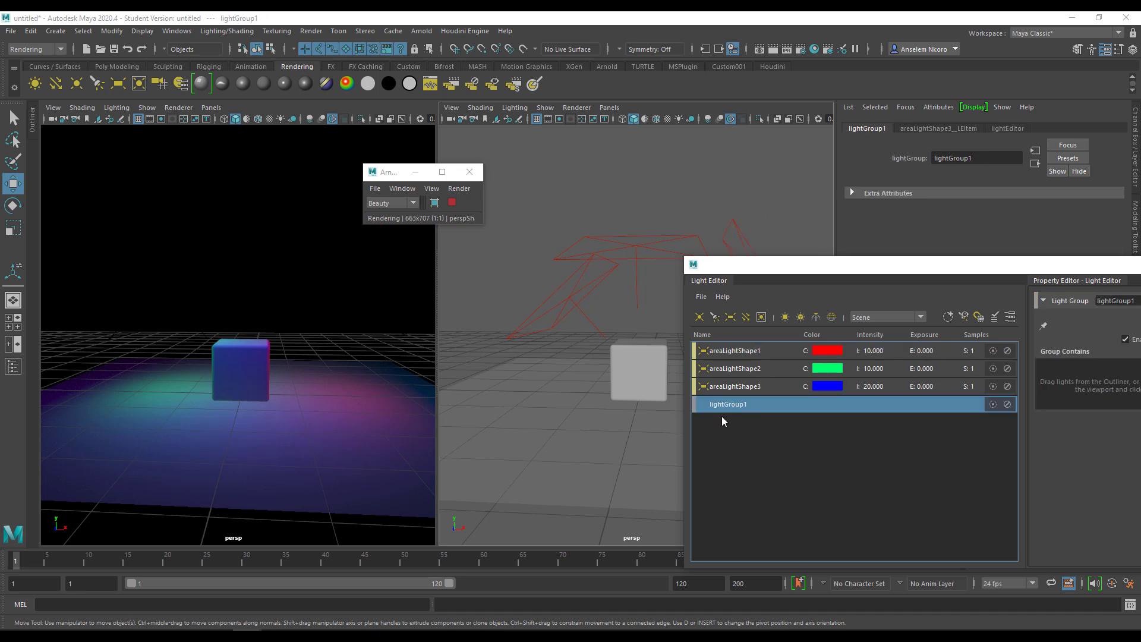
{"action": "left_click", "coordinate": [734, 351]}
{"action": "left_click_drag", "start_coordinate": [735, 351], "coordinate": [743, 405]}
{"action": "left_click", "coordinate": [743, 349]}
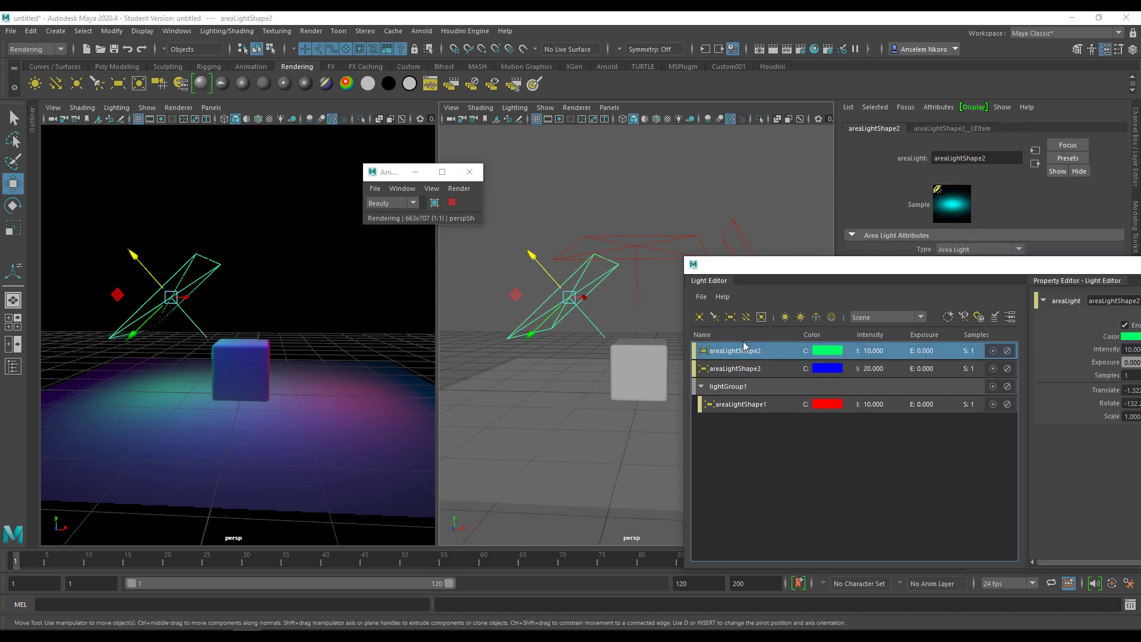
{"action": "left_click_drag", "start_coordinate": [752, 357], "coordinate": [766, 416]}
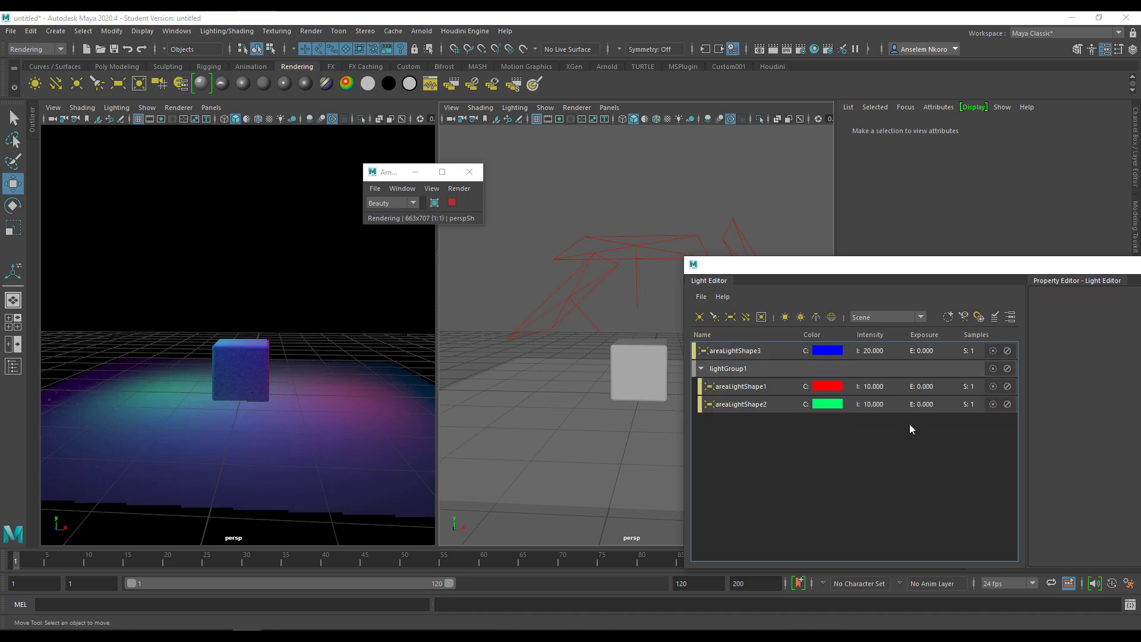
Step: Isolate lightGroup1 and mute it on and off to compare the render with and without its lights
{"action": "left_click", "coordinate": [993, 369]}
{"action": "left_click", "coordinate": [994, 369]}
{"action": "left_click", "coordinate": [1007, 369]}
{"action": "left_click", "coordinate": [1007, 369]}
{"action": "left_click", "coordinate": [1007, 368]}
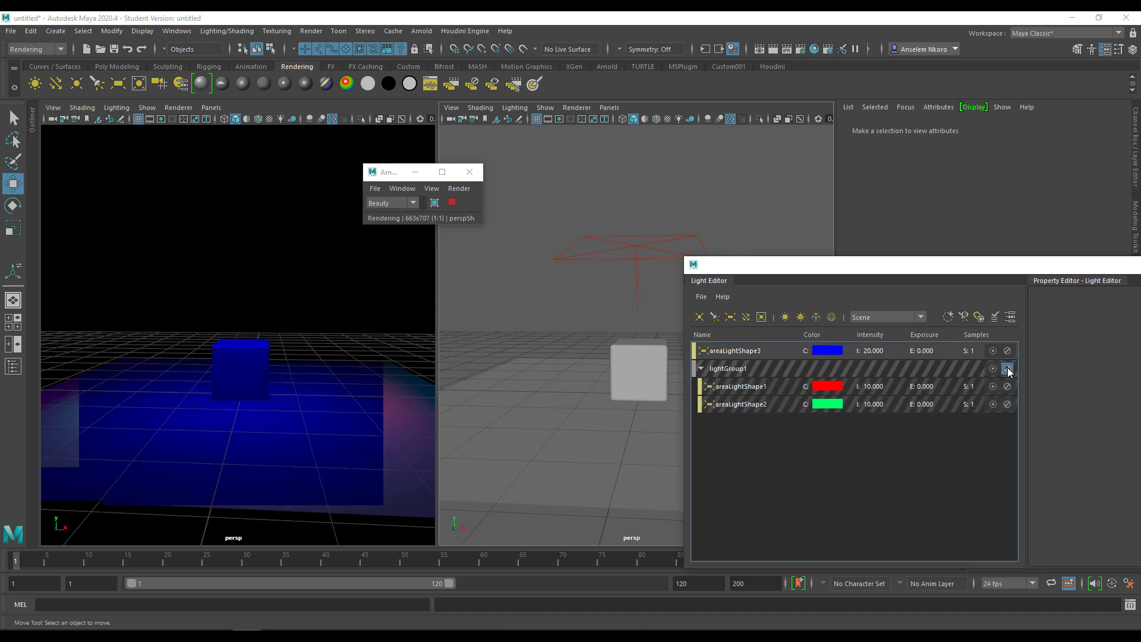
{"action": "left_click", "coordinate": [1008, 368]}
{"action": "left_click", "coordinate": [1007, 369]}
{"action": "left_click", "coordinate": [1007, 368]}
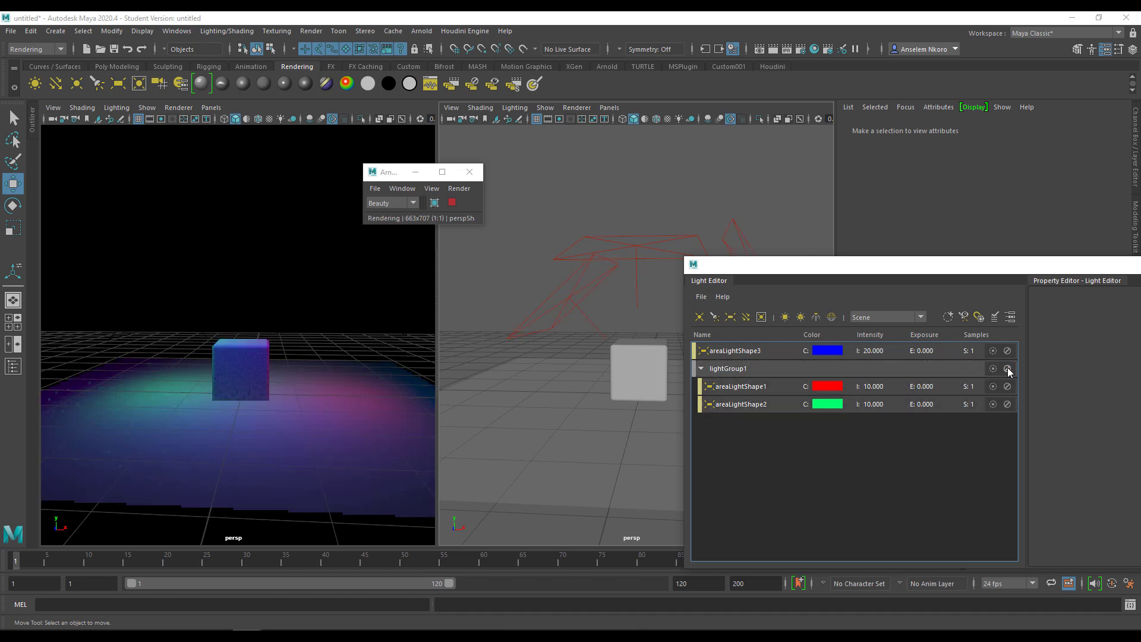
{"action": "left_click", "coordinate": [1007, 368]}
{"action": "left_click", "coordinate": [1007, 369]}
Step: Select the blue area light above the cube and open the light-centric Light Linking Editor, placing it clear of the render
{"action": "left_click", "coordinate": [641, 257]}
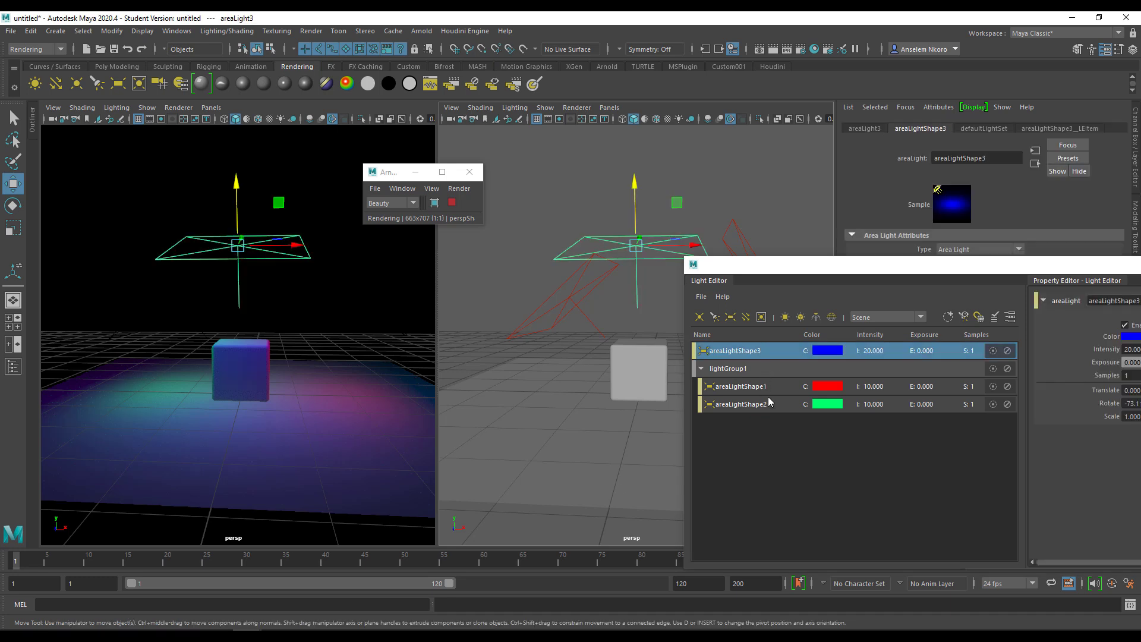
{"action": "left_click", "coordinate": [828, 351]}
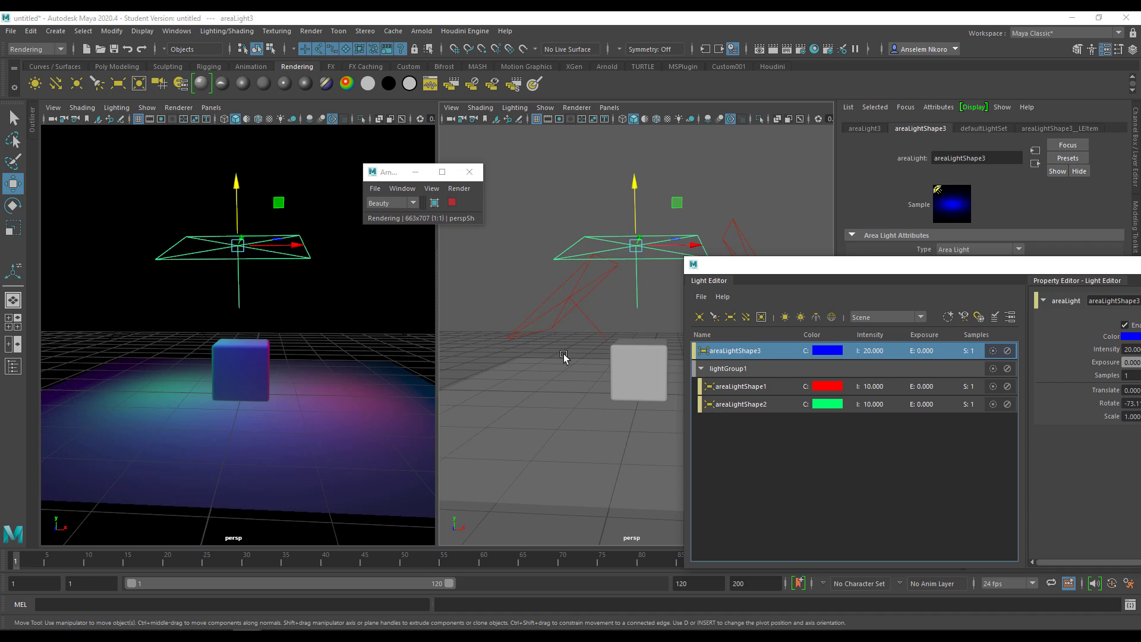
{"action": "left_click_drag", "start_coordinate": [563, 355], "coordinate": [606, 376], "text": "alt"}
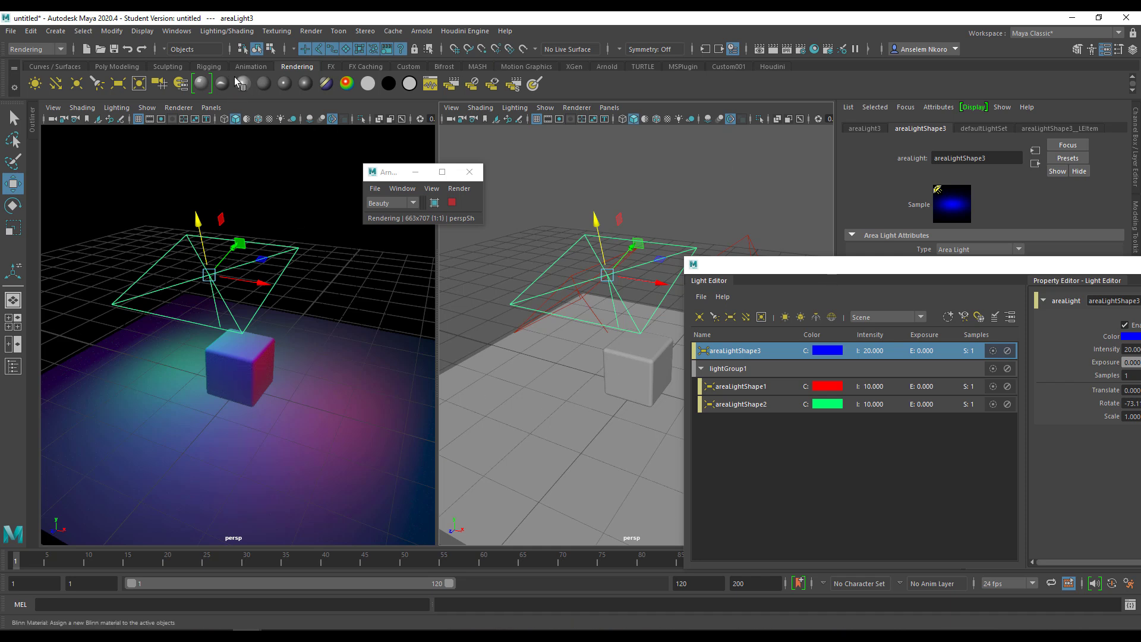
{"action": "left_click", "coordinate": [242, 34]}
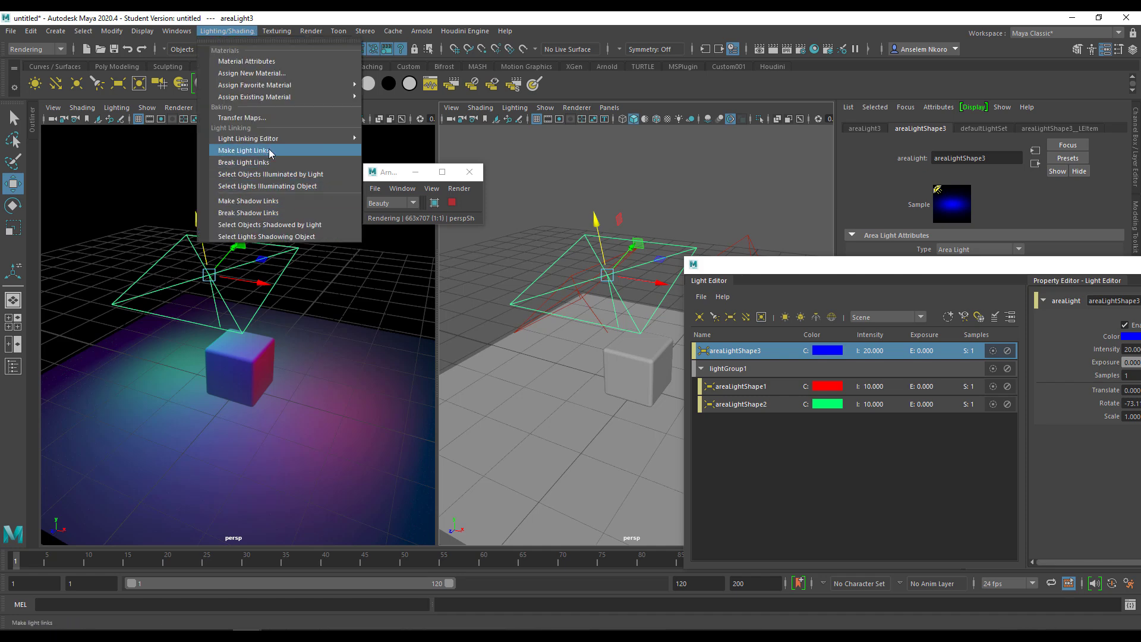
{"action": "mouse_move", "coordinate": [285, 138]}
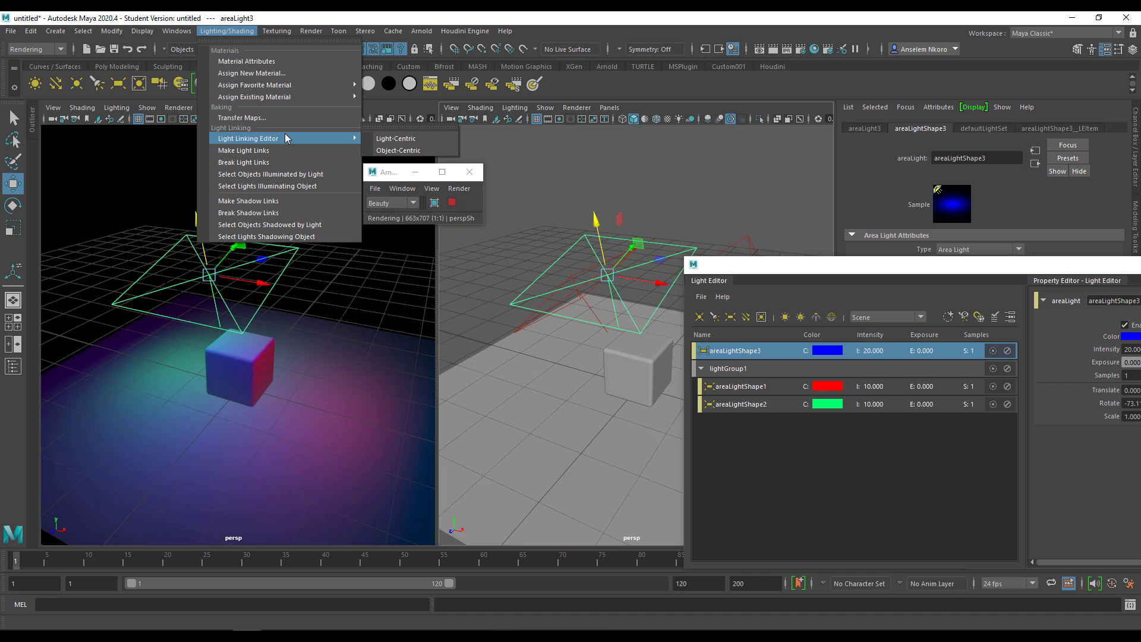
{"action": "left_click", "coordinate": [408, 140]}
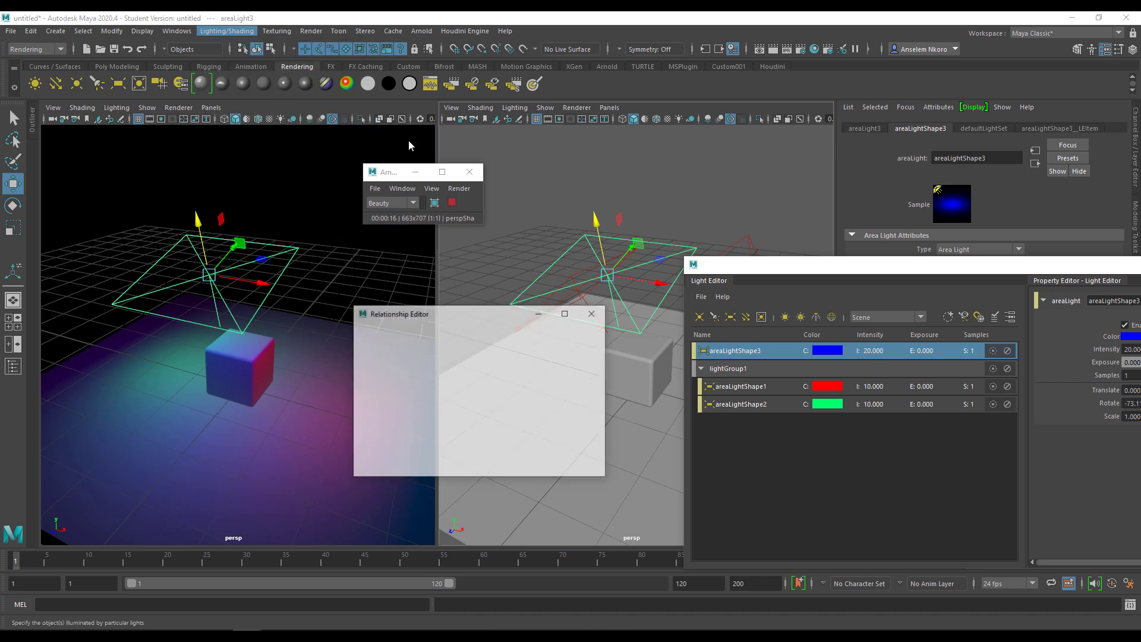
{"action": "left_click_drag", "start_coordinate": [476, 318], "coordinate": [648, 227]}
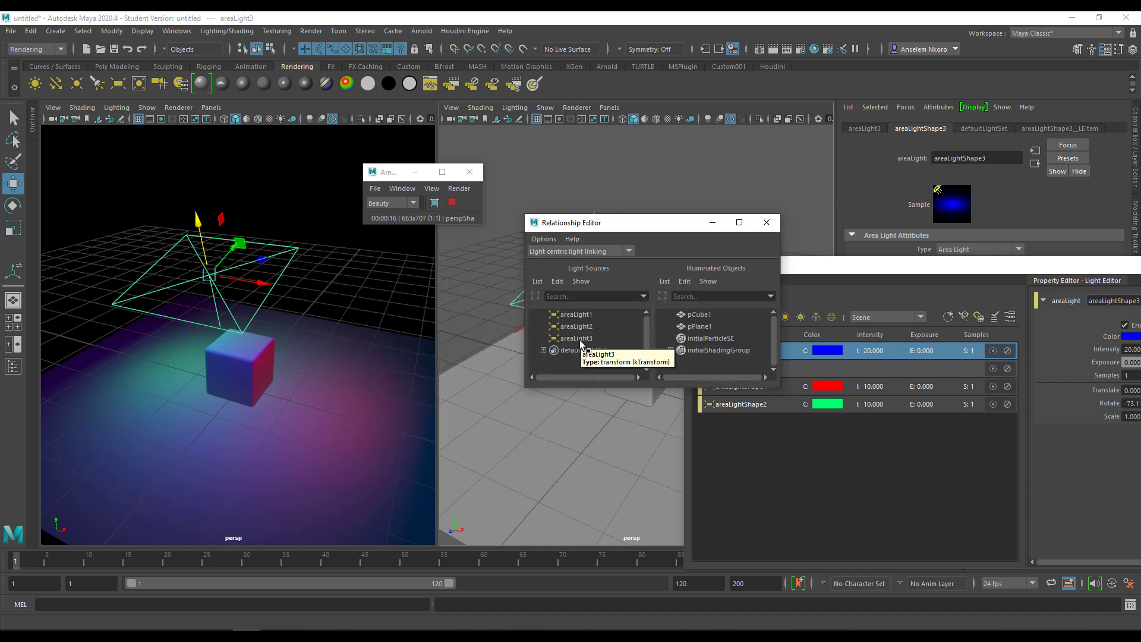
Step: Pick areaLight3 as the light source and unlink it from all the listed illuminated objects
{"action": "left_click", "coordinate": [580, 341]}
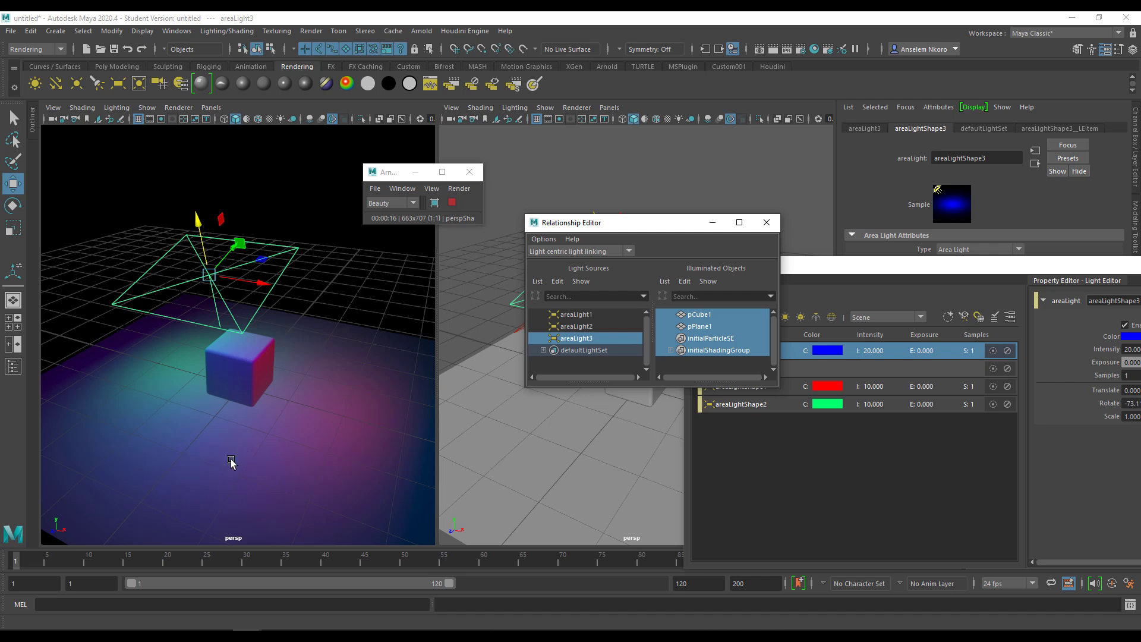
{"action": "left_click", "coordinate": [704, 327]}
{"action": "left_click", "coordinate": [707, 339]}
{"action": "left_click", "coordinate": [709, 349]}
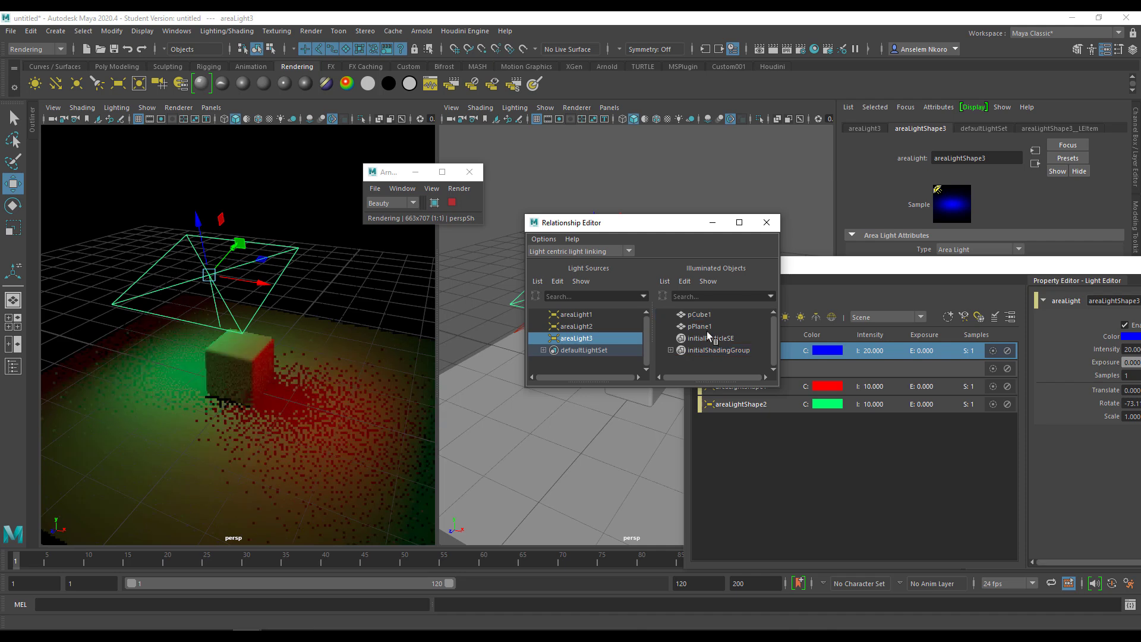
Step: Link areaLight3 to pCube1 alone, switch the link to pPlane1 alone, and inspect the render from other angles
{"action": "left_click", "coordinate": [707, 328]}
{"action": "left_click", "coordinate": [704, 317]}
{"action": "left_click", "coordinate": [706, 328]}
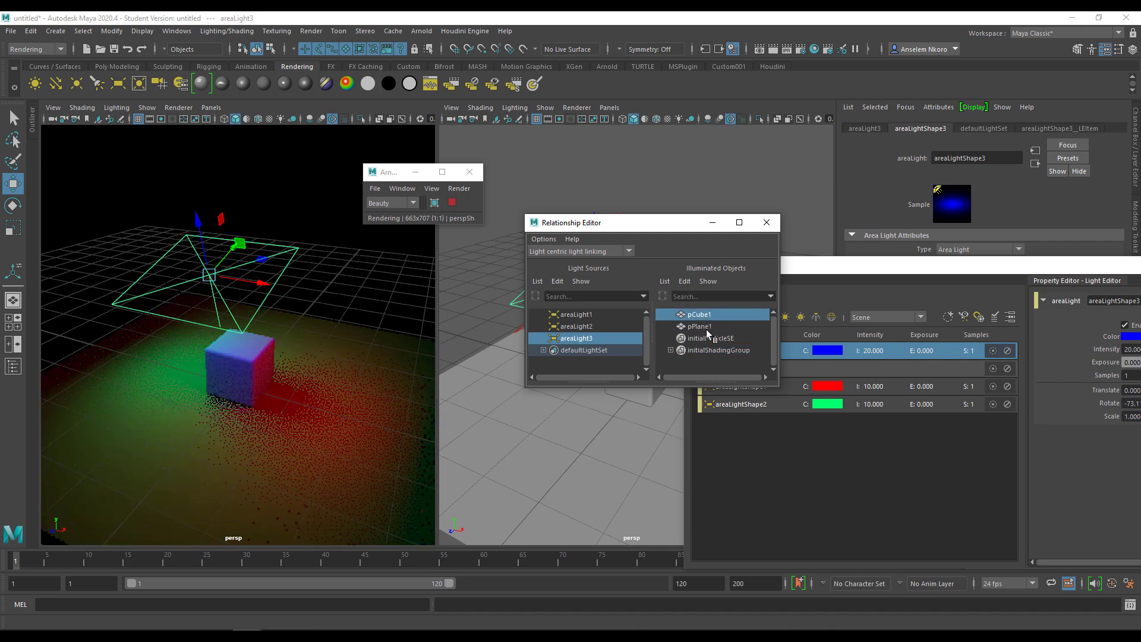
{"action": "left_click", "coordinate": [706, 328]}
{"action": "left_click", "coordinate": [706, 313]}
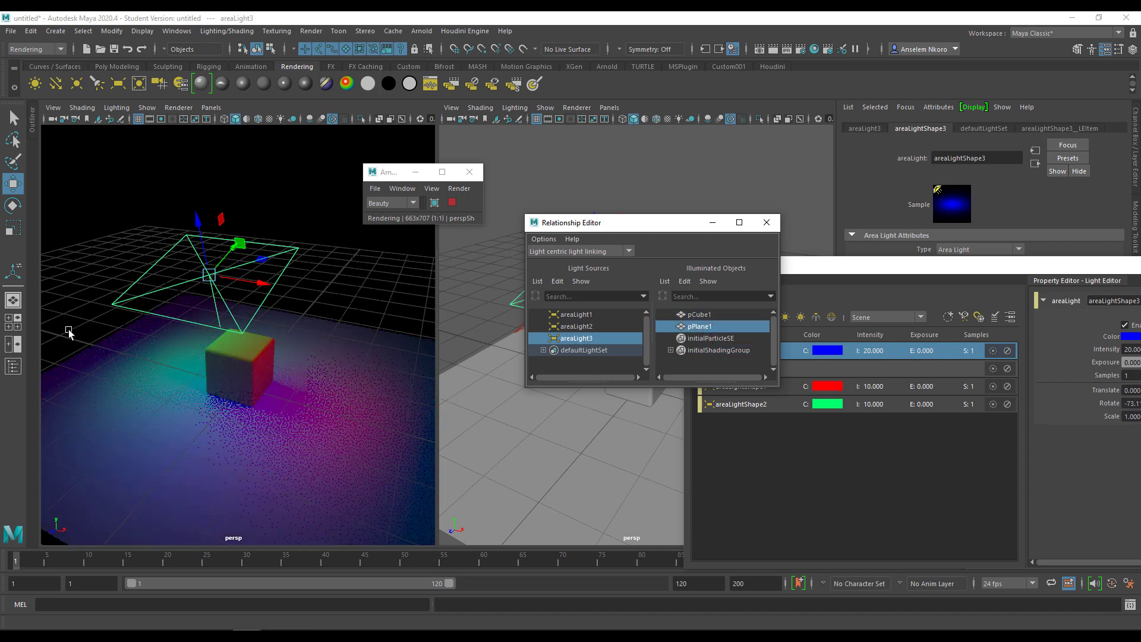
{"action": "left_click_drag", "start_coordinate": [601, 478], "coordinate": [598, 419], "text": "alt"}
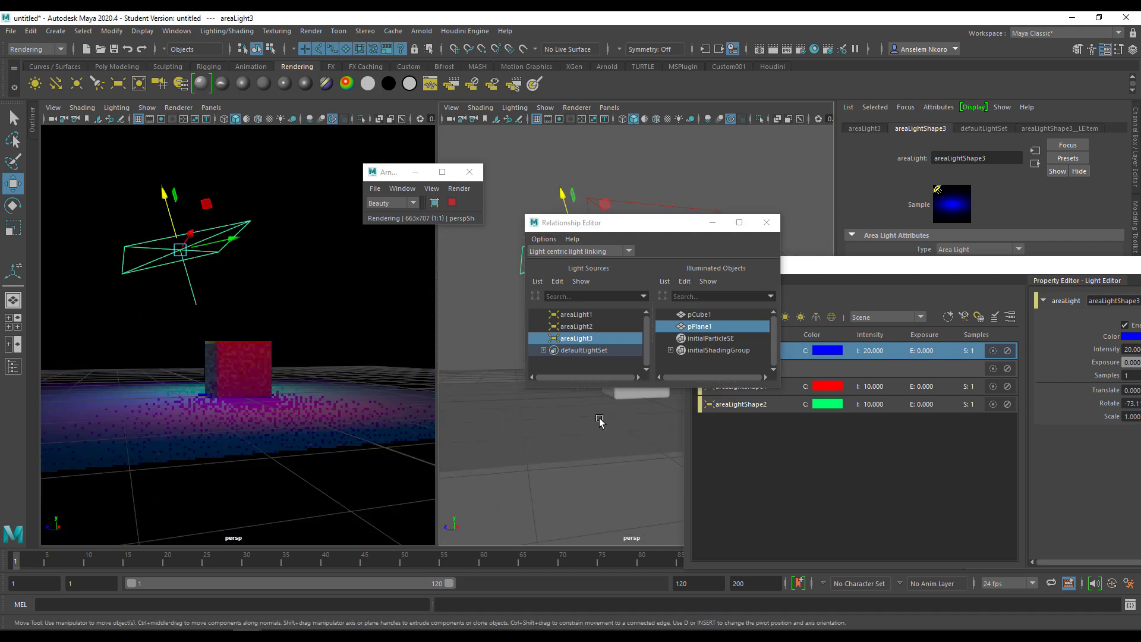
{"action": "middle_click_drag", "start_coordinate": [598, 419], "coordinate": [599, 450], "text": "alt"}
{"action": "right_click_drag", "start_coordinate": [598, 450], "coordinate": [705, 485], "text": "alt"}
{"action": "left_click_drag", "start_coordinate": [706, 487], "coordinate": [619, 471], "text": "alt"}
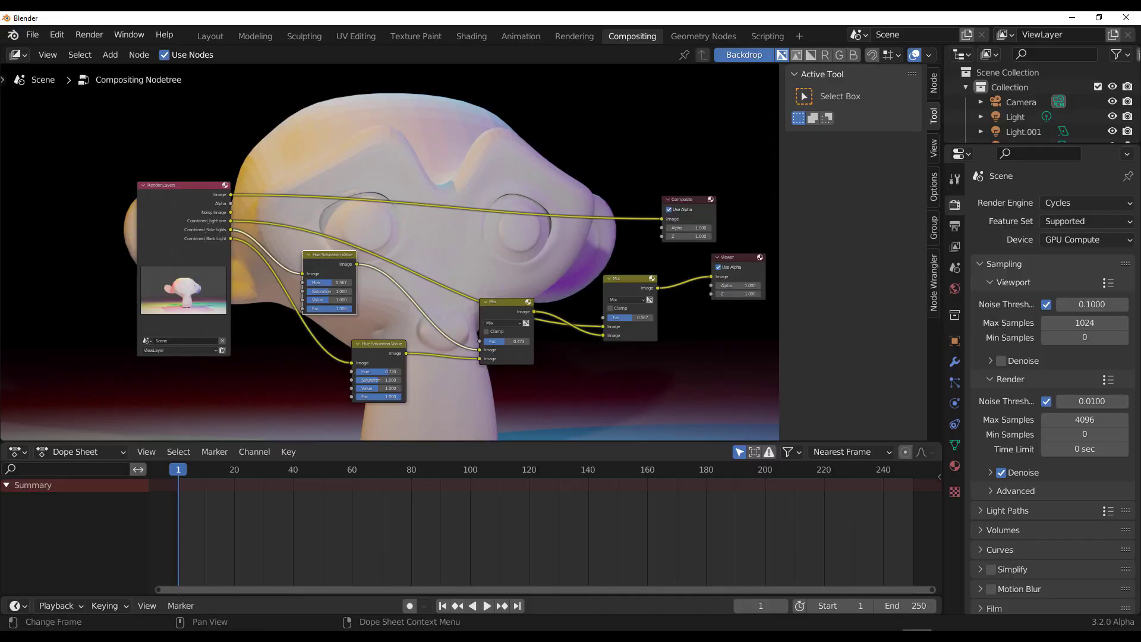
Step: Switch to Blender, display the shop scene in rendered shading, and examine its view layer properties
{"action": "scroll", "coordinate": [461, 220], "scroll_direction": "up", "scroll_amount": 3}
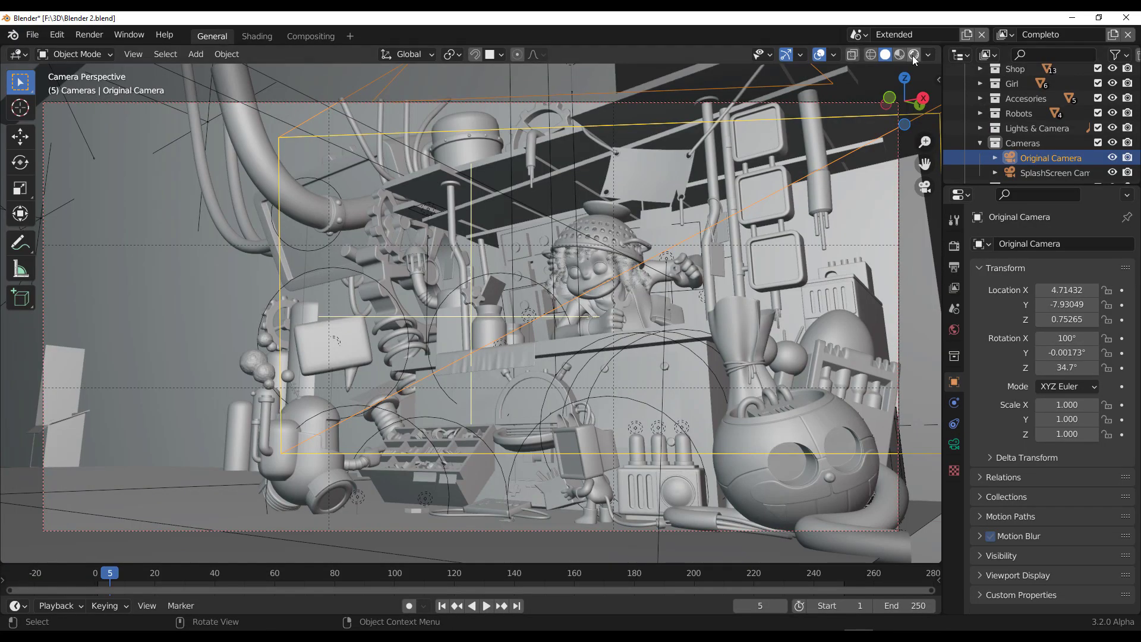
{"action": "key", "text": "z"}
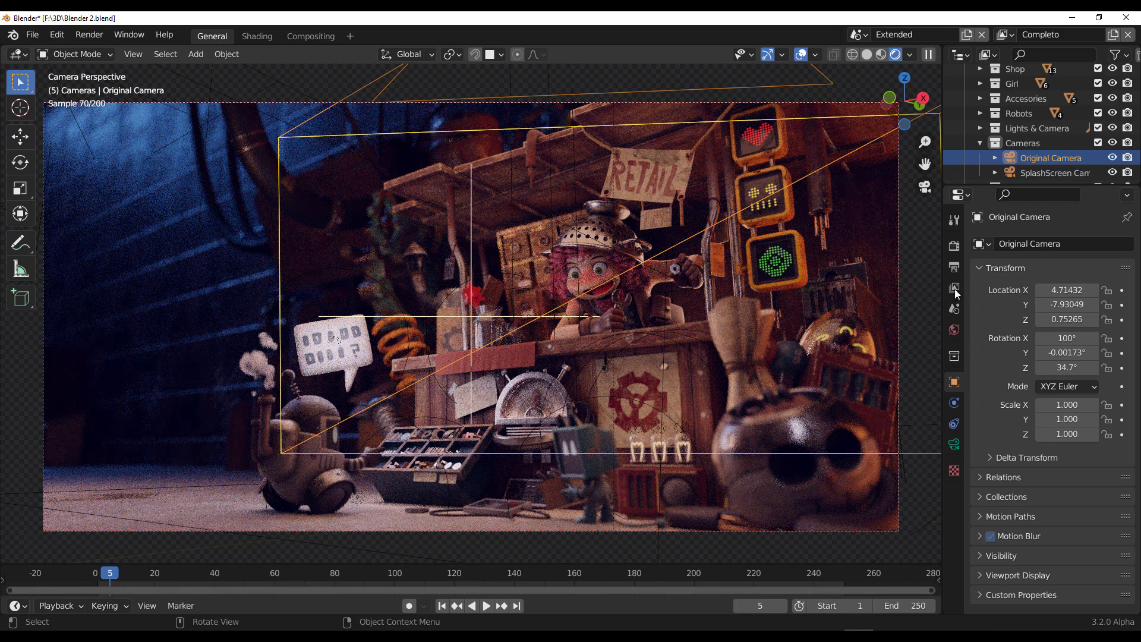
{"action": "left_click", "coordinate": [954, 287]}
{"action": "scroll", "coordinate": [1003, 548], "scroll_direction": "down", "scroll_amount": 5}
Step: Preview the two Combined_Lightgroup passes one after the other in the compositor by connecting them to the Viewer node
{"action": "left_click", "coordinate": [310, 36]}
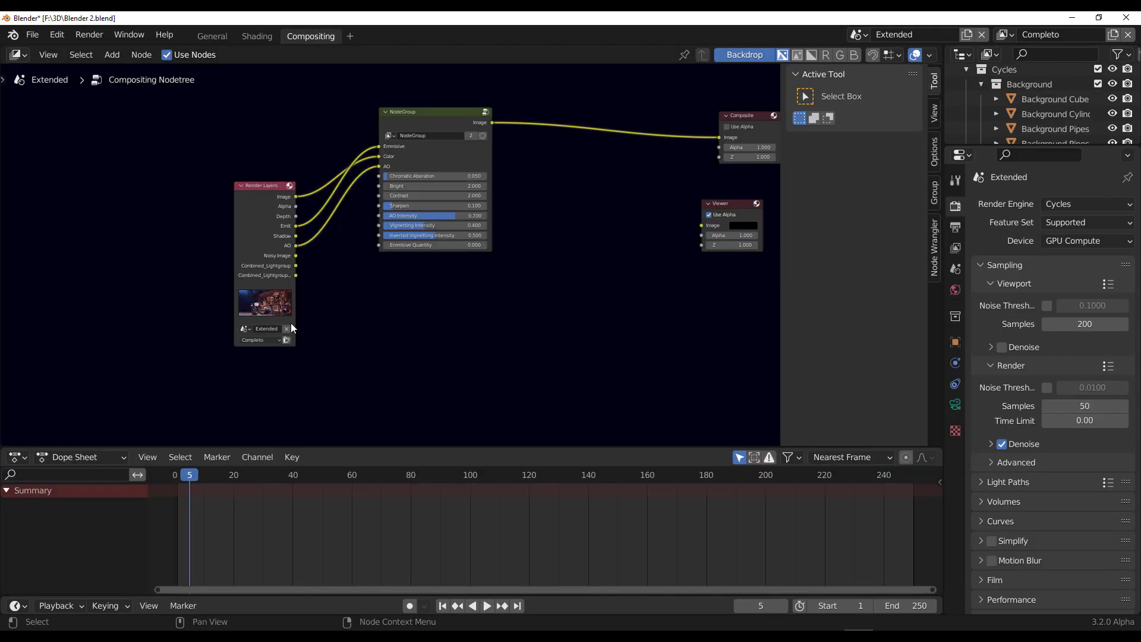
{"action": "scroll", "coordinate": [291, 328], "scroll_direction": "up", "scroll_amount": 1}
{"action": "middle_click_drag", "start_coordinate": [291, 328], "coordinate": [164, 312]}
{"action": "left_click_drag", "start_coordinate": [160, 252], "coordinate": [602, 211]}
{"action": "scroll", "coordinate": [491, 302], "scroll_direction": "down", "scroll_amount": 6}
{"action": "middle_click_drag", "start_coordinate": [267, 255], "coordinate": [709, 389], "text": "alt"}
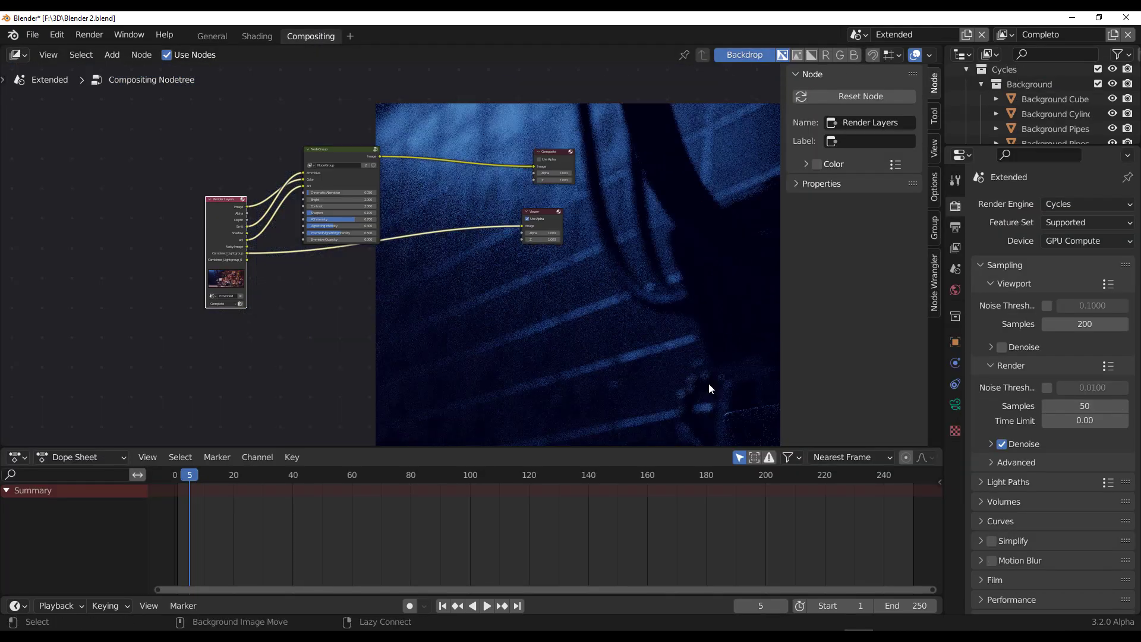
{"action": "scroll", "coordinate": [367, 308], "scroll_direction": "up", "scroll_amount": 2}
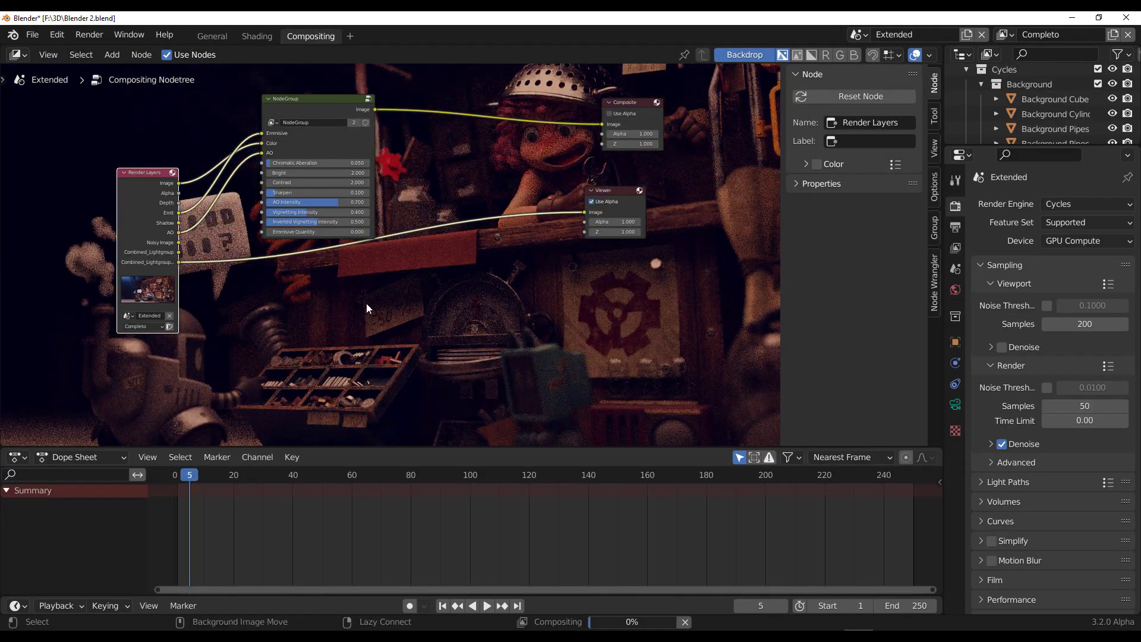
Step: Add a Mix node fed by the second Combined_Lightgroup pass and set its blend mode to Add
{"action": "left_click_drag", "start_coordinate": [179, 262], "coordinate": [394, 290]}
{"action": "type", "text": "mix"}
{"action": "key", "text": "Return"}
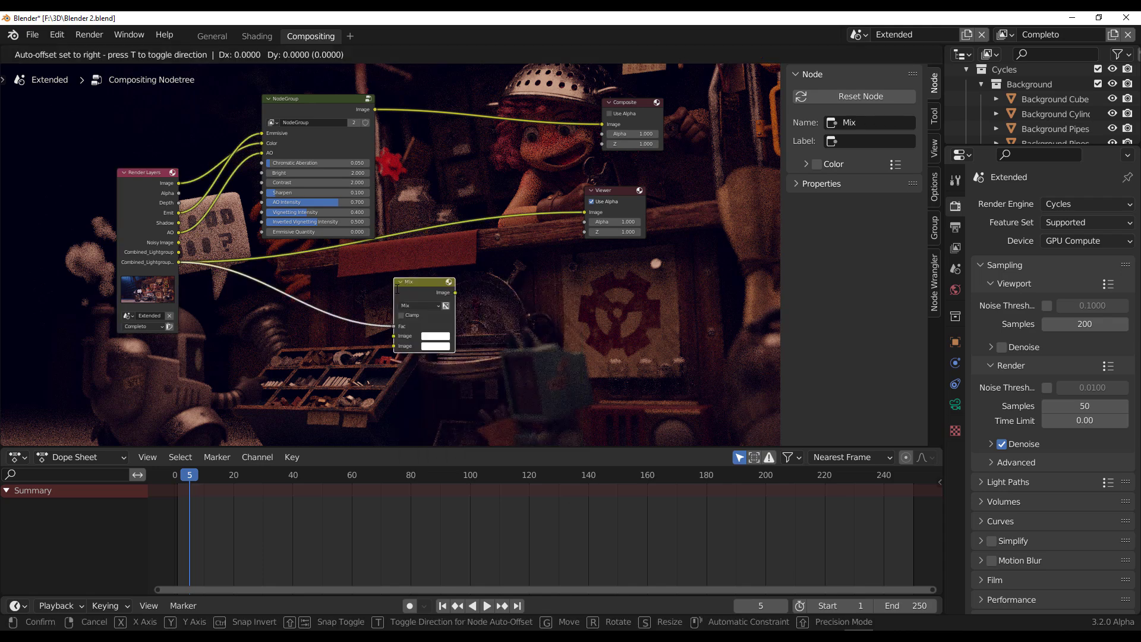
{"action": "left_click", "coordinate": [397, 270]}
{"action": "left_click", "coordinate": [419, 287]}
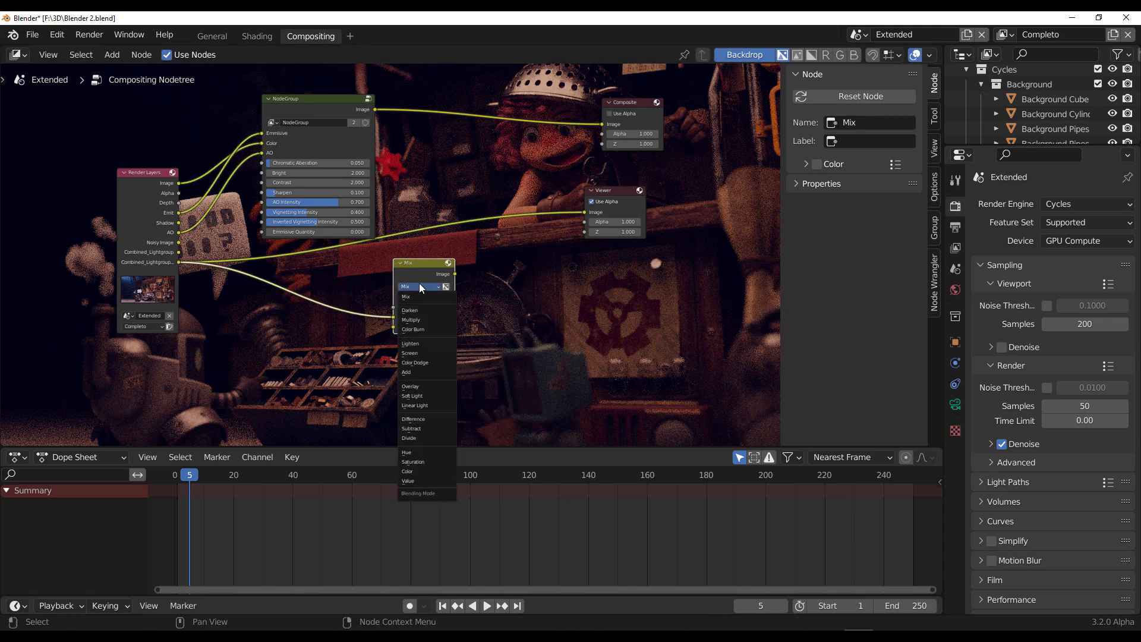
{"action": "left_click", "coordinate": [414, 373]}
Step: Connect the first Combined_Lightgroup pass to the Add node and route the node's output to the Viewer
{"action": "left_click_drag", "start_coordinate": [178, 252], "coordinate": [393, 327]}
{"action": "left_click_drag", "start_coordinate": [454, 274], "coordinate": [585, 212]}
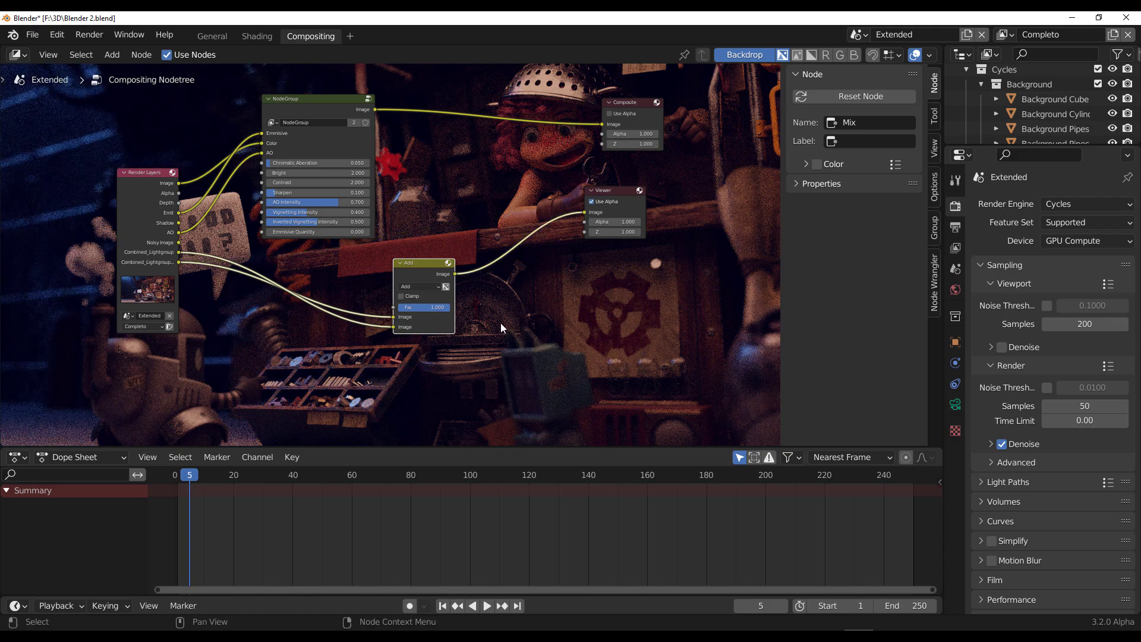
{"action": "middle_click_drag", "start_coordinate": [502, 325], "coordinate": [522, 290], "text": "alt"}
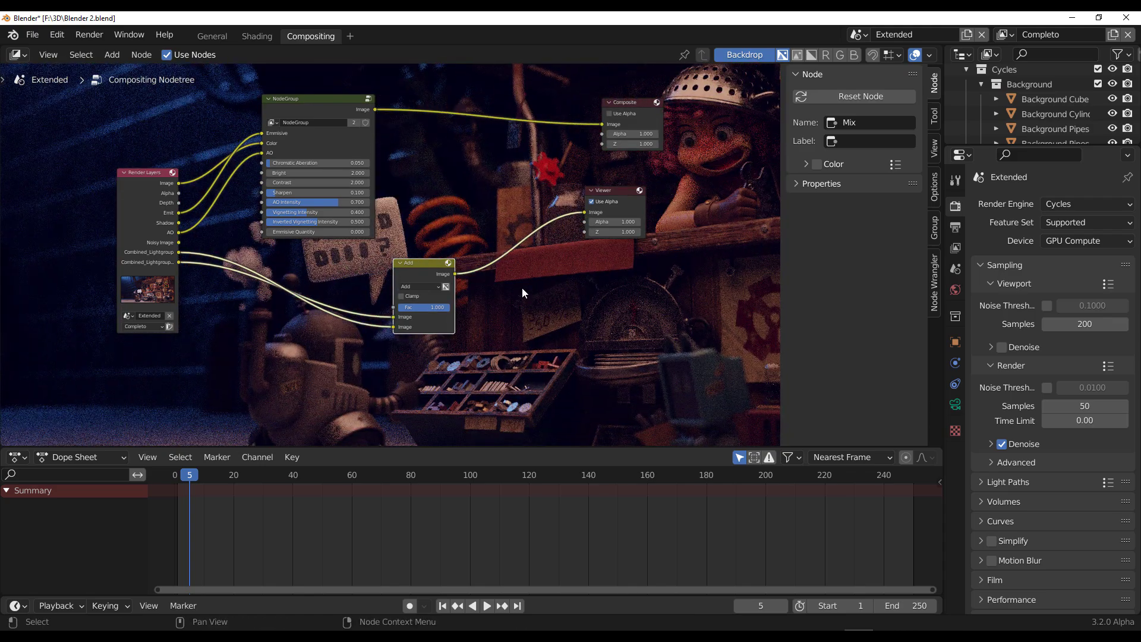
Step: Try the Mix blend mode with a factor of 0.253 on the light group passes, and return to Add with factor 1.000
{"action": "mouse_move", "coordinate": [434, 307]}
{"action": "left_mouse_down"}
{"action": "mouse_move", "coordinate": [385, 308]}
{"action": "mouse_move", "coordinate": [437, 307]}
{"action": "left_mouse_up"}
{"action": "scroll", "coordinate": [455, 320], "scroll_direction": "up", "scroll_amount": 2}
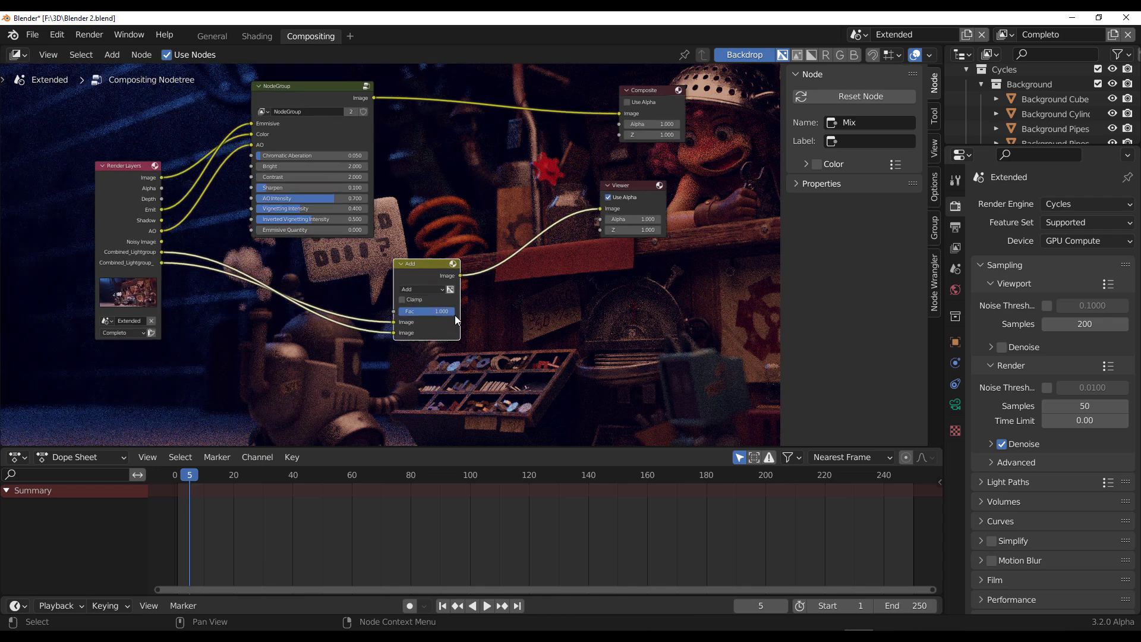
{"action": "left_click_drag", "start_coordinate": [394, 339], "coordinate": [394, 328]}
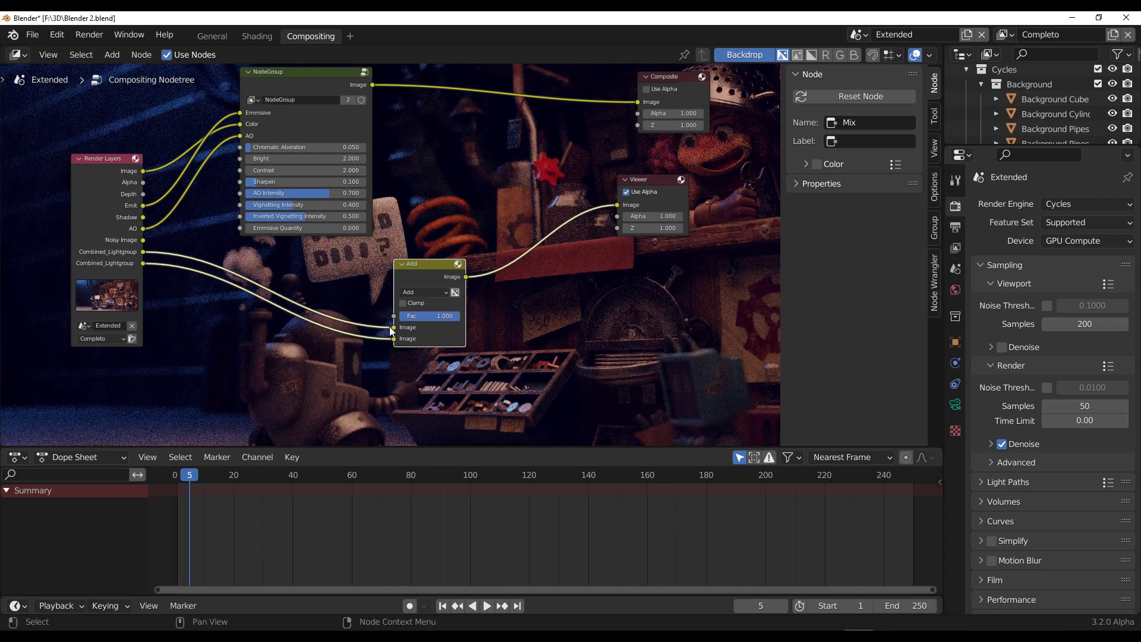
{"action": "left_click", "coordinate": [425, 291]}
{"action": "left_click", "coordinate": [416, 292]}
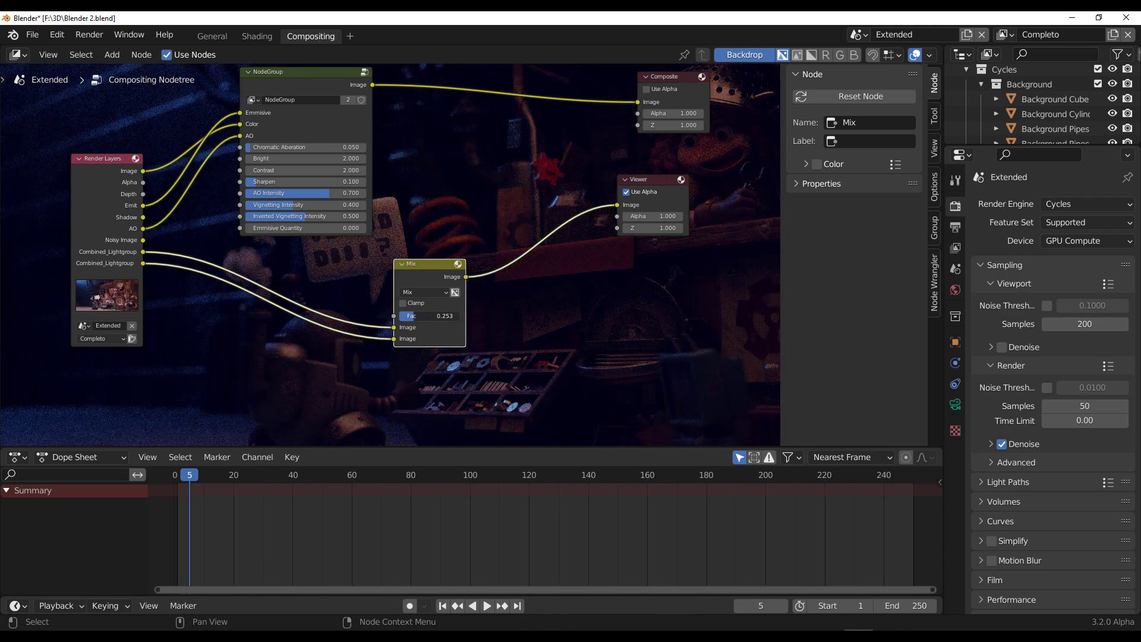
{"action": "left_click", "coordinate": [425, 291]}
{"action": "left_click", "coordinate": [416, 394]}
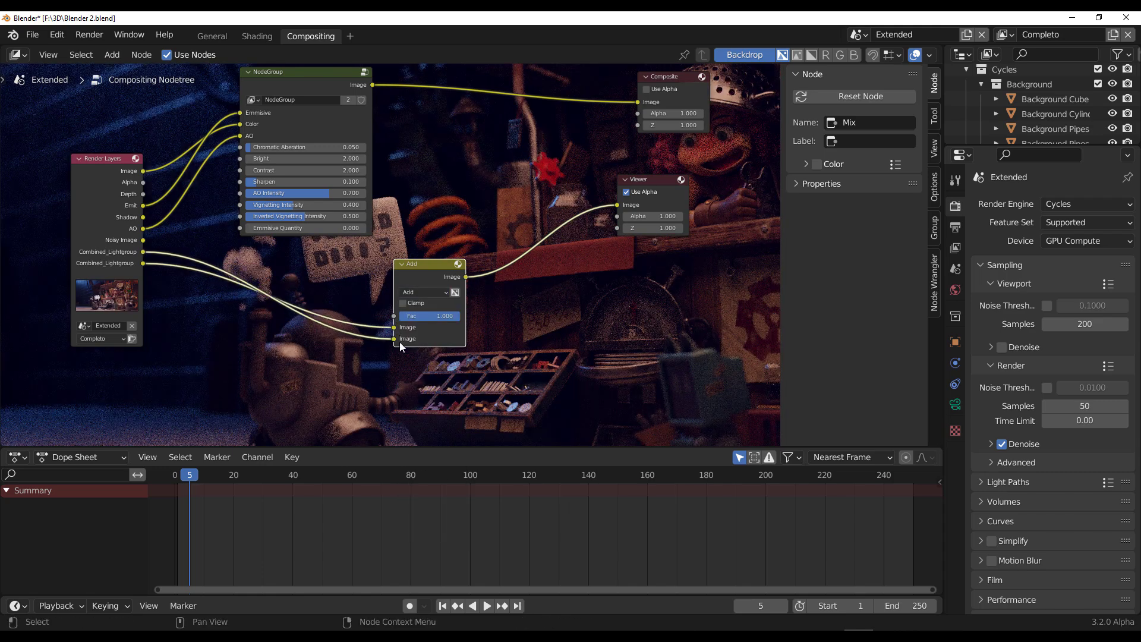
{"action": "left_click_drag", "start_coordinate": [456, 323], "coordinate": [426, 323]}
{"action": "right_click", "coordinate": [427, 321]}
Step: Insert a Hue Saturation Value node between the first Combined_Lightgroup pass and the Add node, with hue 1.000 and saturation about 1.61
{"action": "left_click_drag", "start_coordinate": [143, 251], "coordinate": [241, 360]}
{"action": "type", "text": "hue"}
{"action": "left_click", "coordinate": [285, 405]}
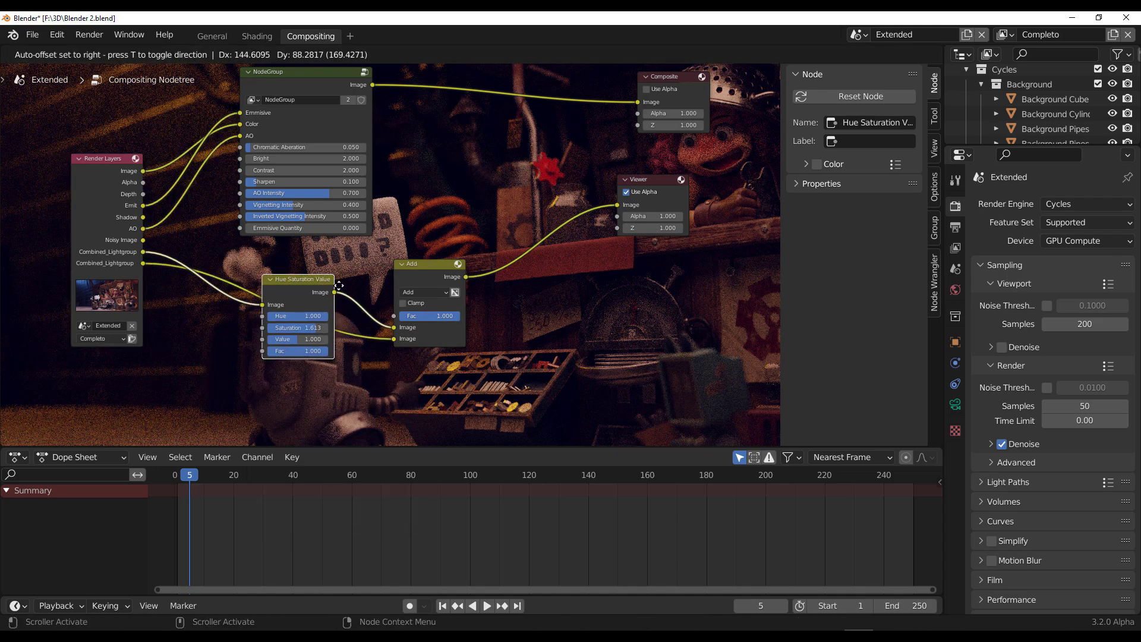
{"action": "left_click_drag", "start_coordinate": [299, 277], "coordinate": [291, 247]}
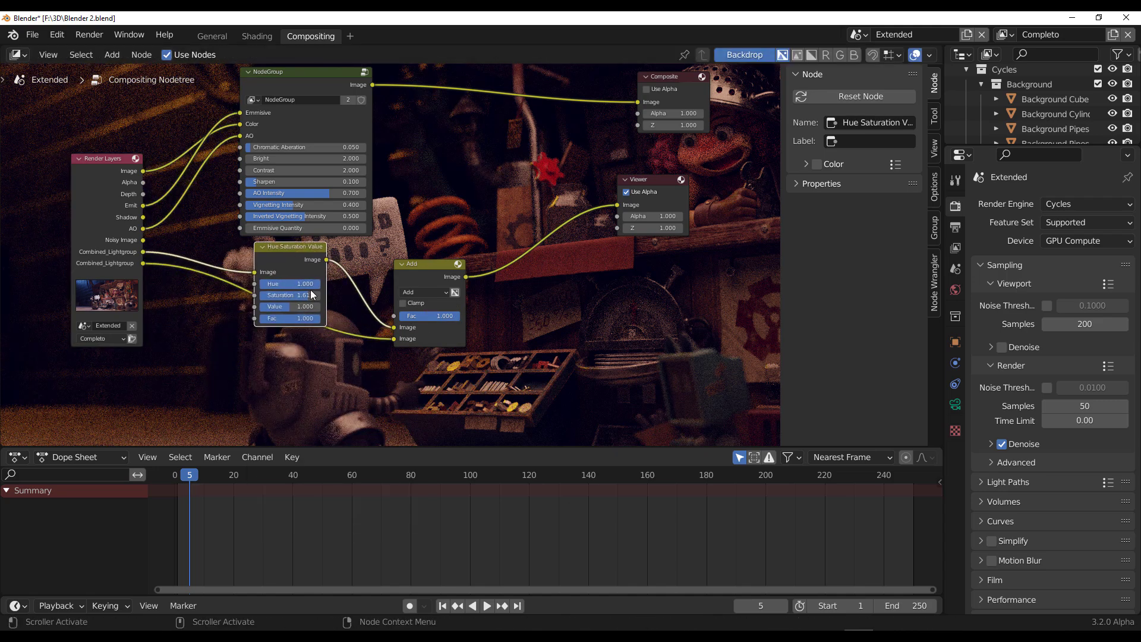
Step: Compare the Mix and Add blend modes on the combined passes and lower the hue of the first light group
{"action": "left_click", "coordinate": [425, 291]}
{"action": "left_click", "coordinate": [422, 346]}
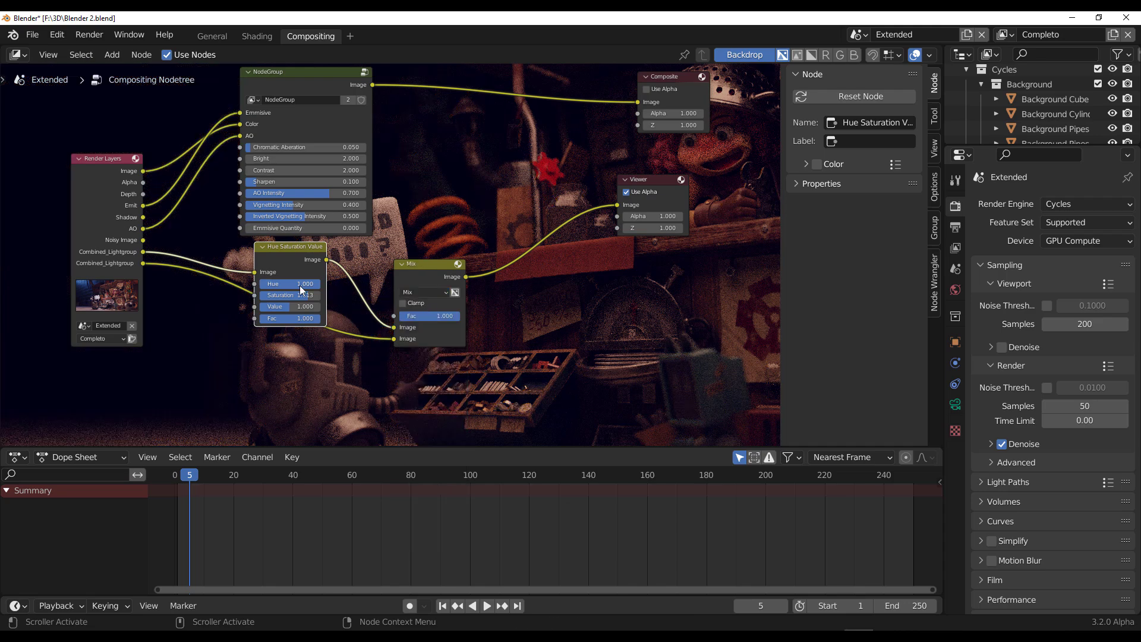
{"action": "left_click", "coordinate": [424, 292]}
{"action": "left_click", "coordinate": [433, 390]}
{"action": "left_click_drag", "start_coordinate": [302, 284], "coordinate": [273, 284]}
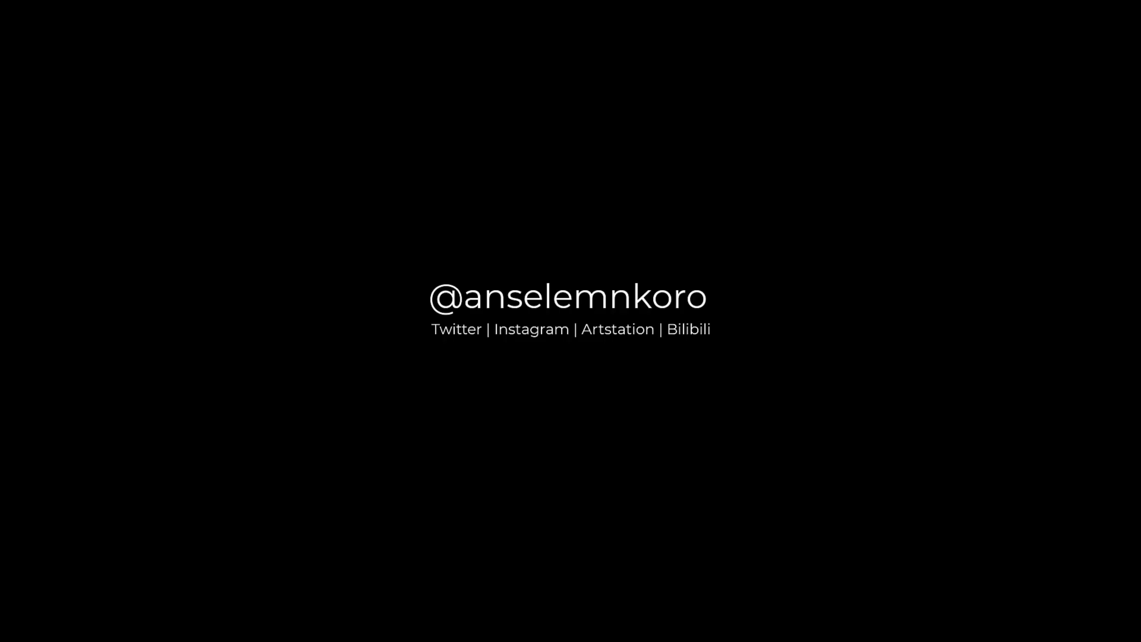